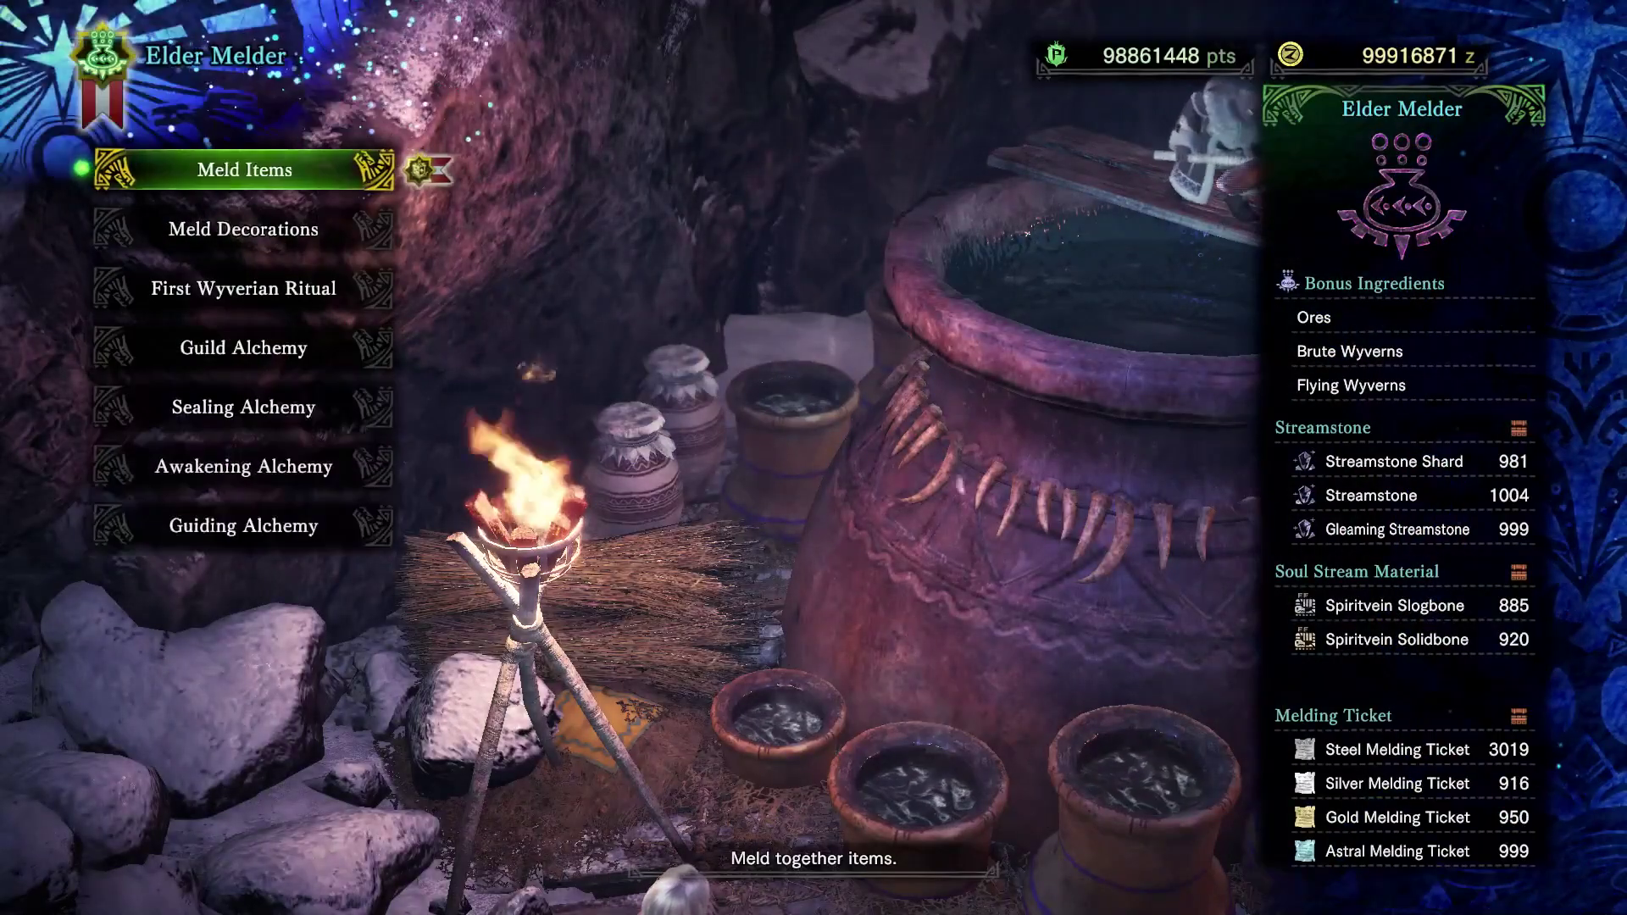
Open Meld Decorations and move down page 2/2 of the Decorations List toward Vitality Jewel 1.
{"action": "key", "text": "Down"}
{"action": "key", "text": "Return"}
{"action": "key", "text": "Right"}
{"action": "key", "text": "Down"}
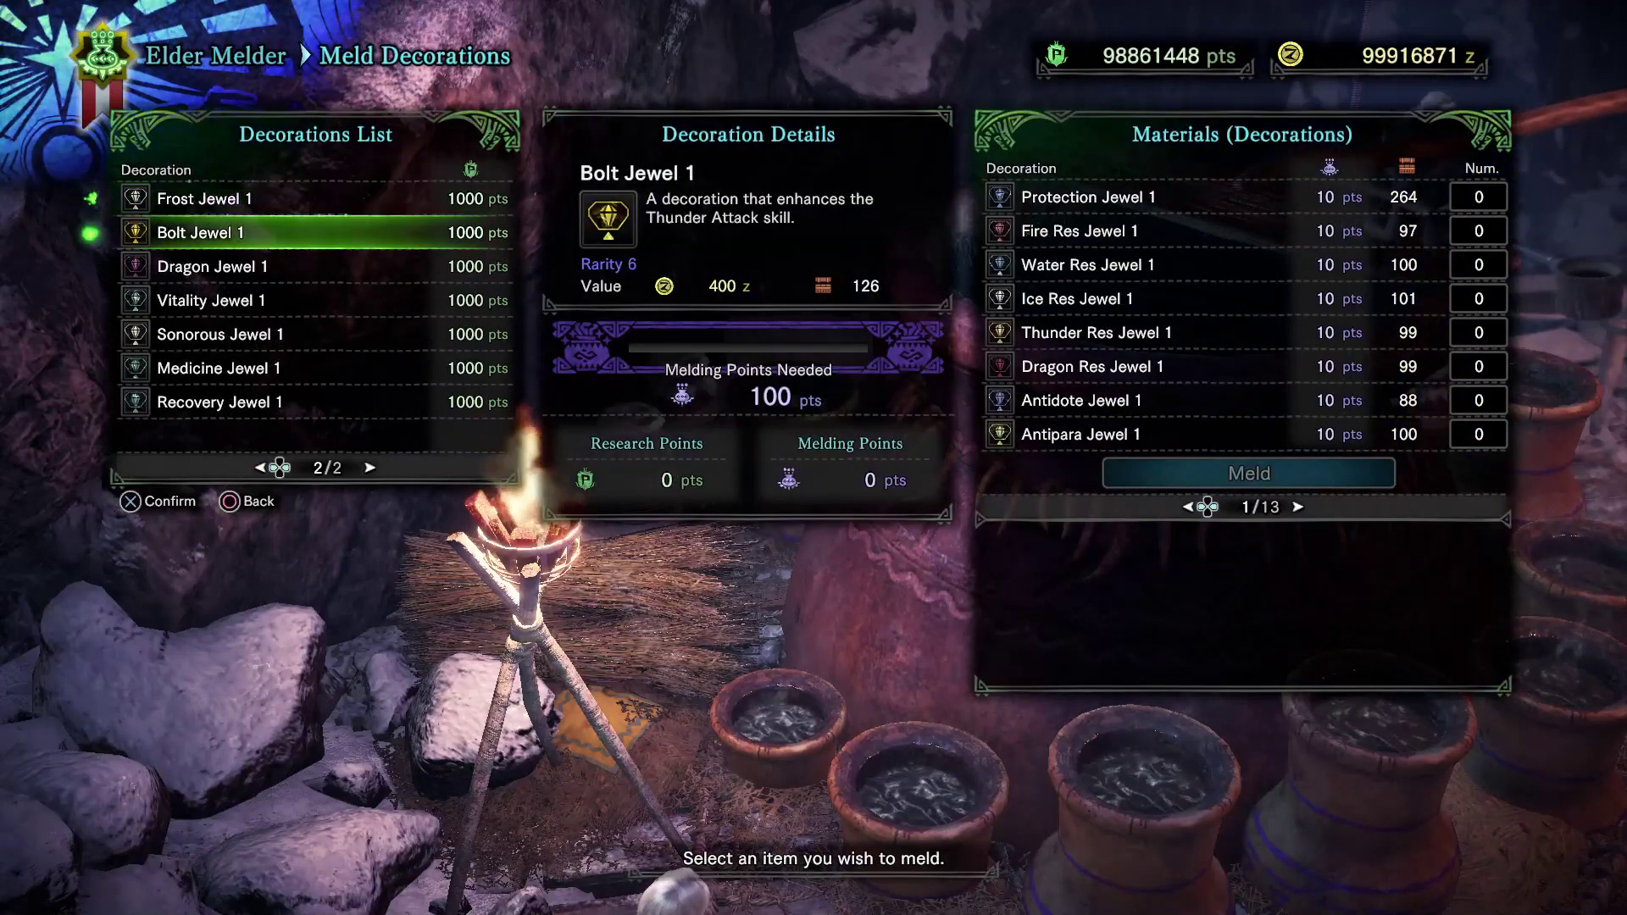
{"action": "key", "text": "Down"}
{"action": "key", "text": "Down"}
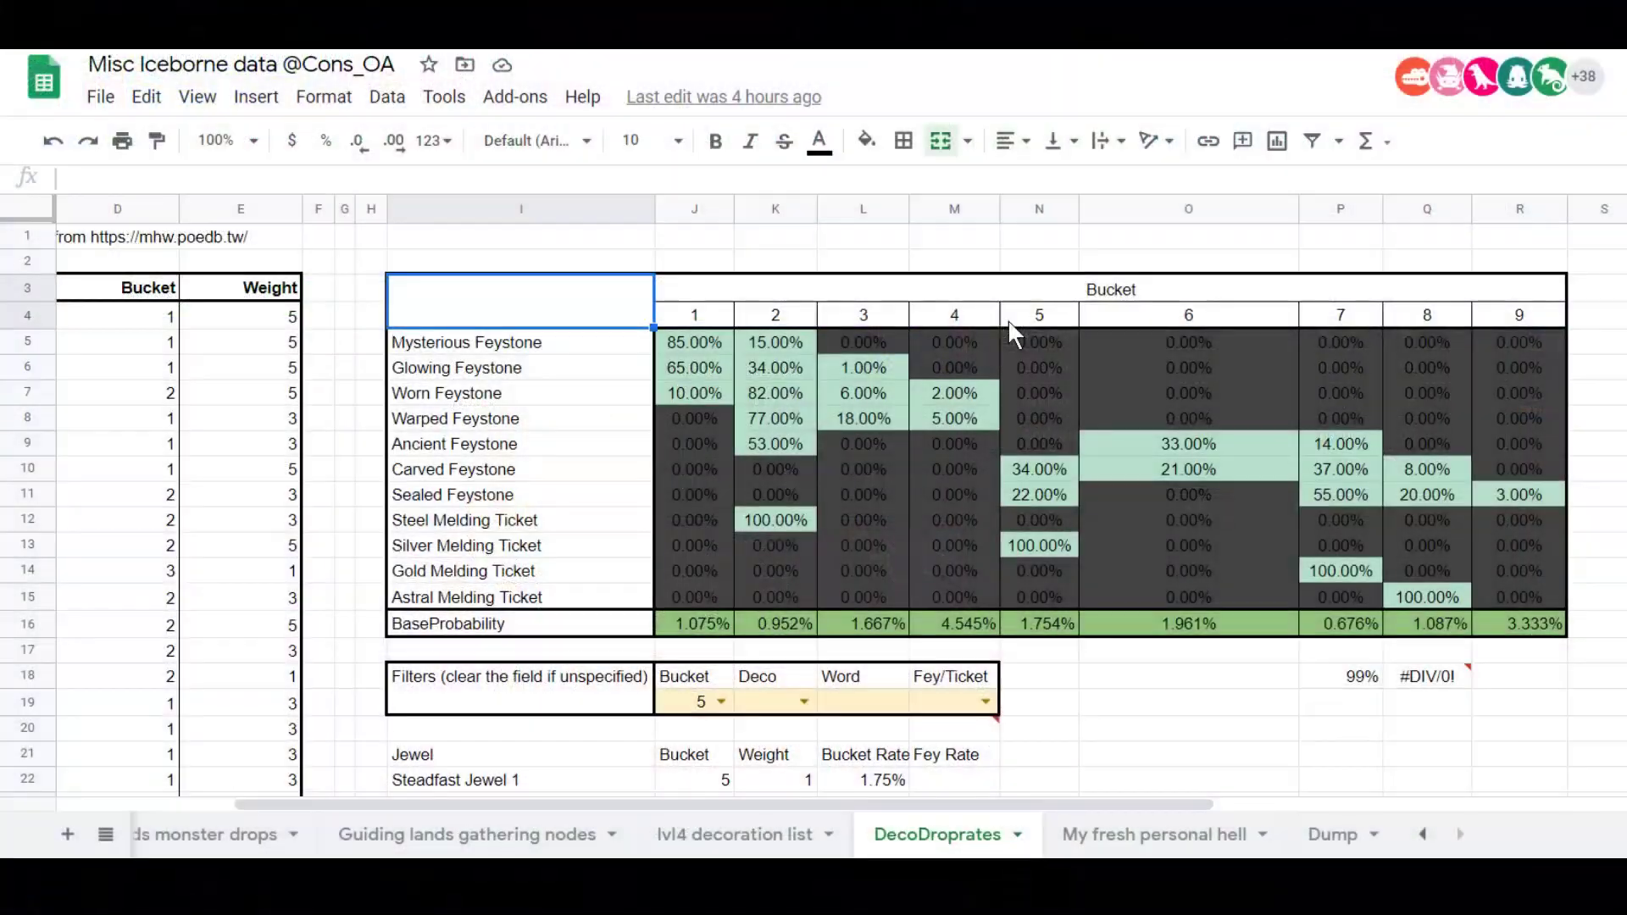
{"action": "key", "text": "Right"}
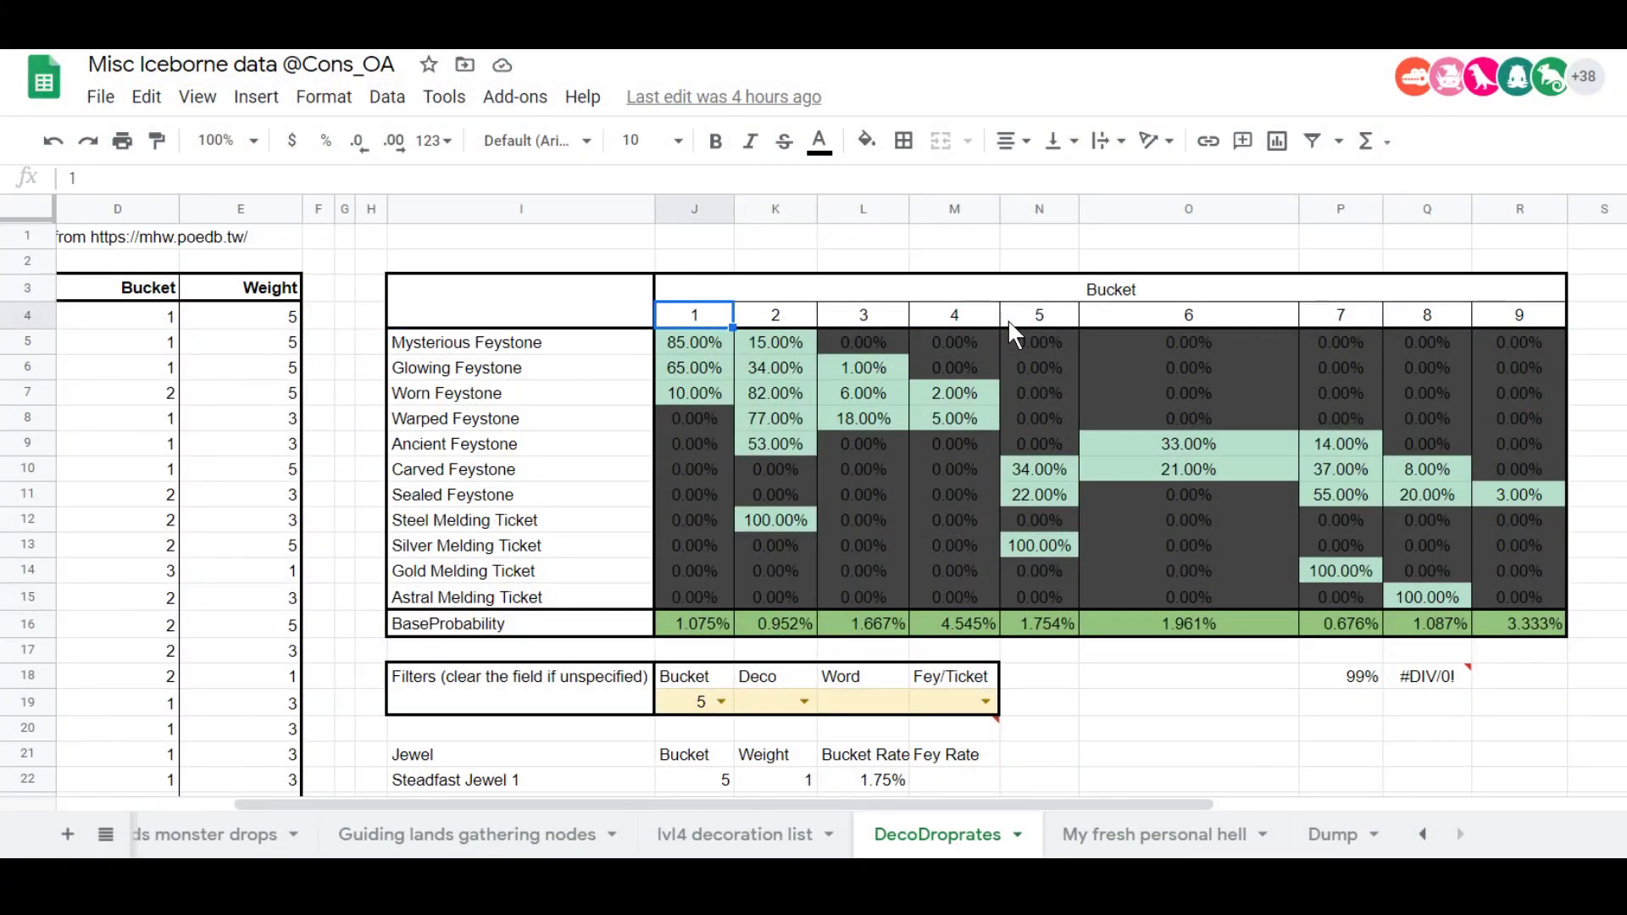
{"action": "key", "text": "Up"}
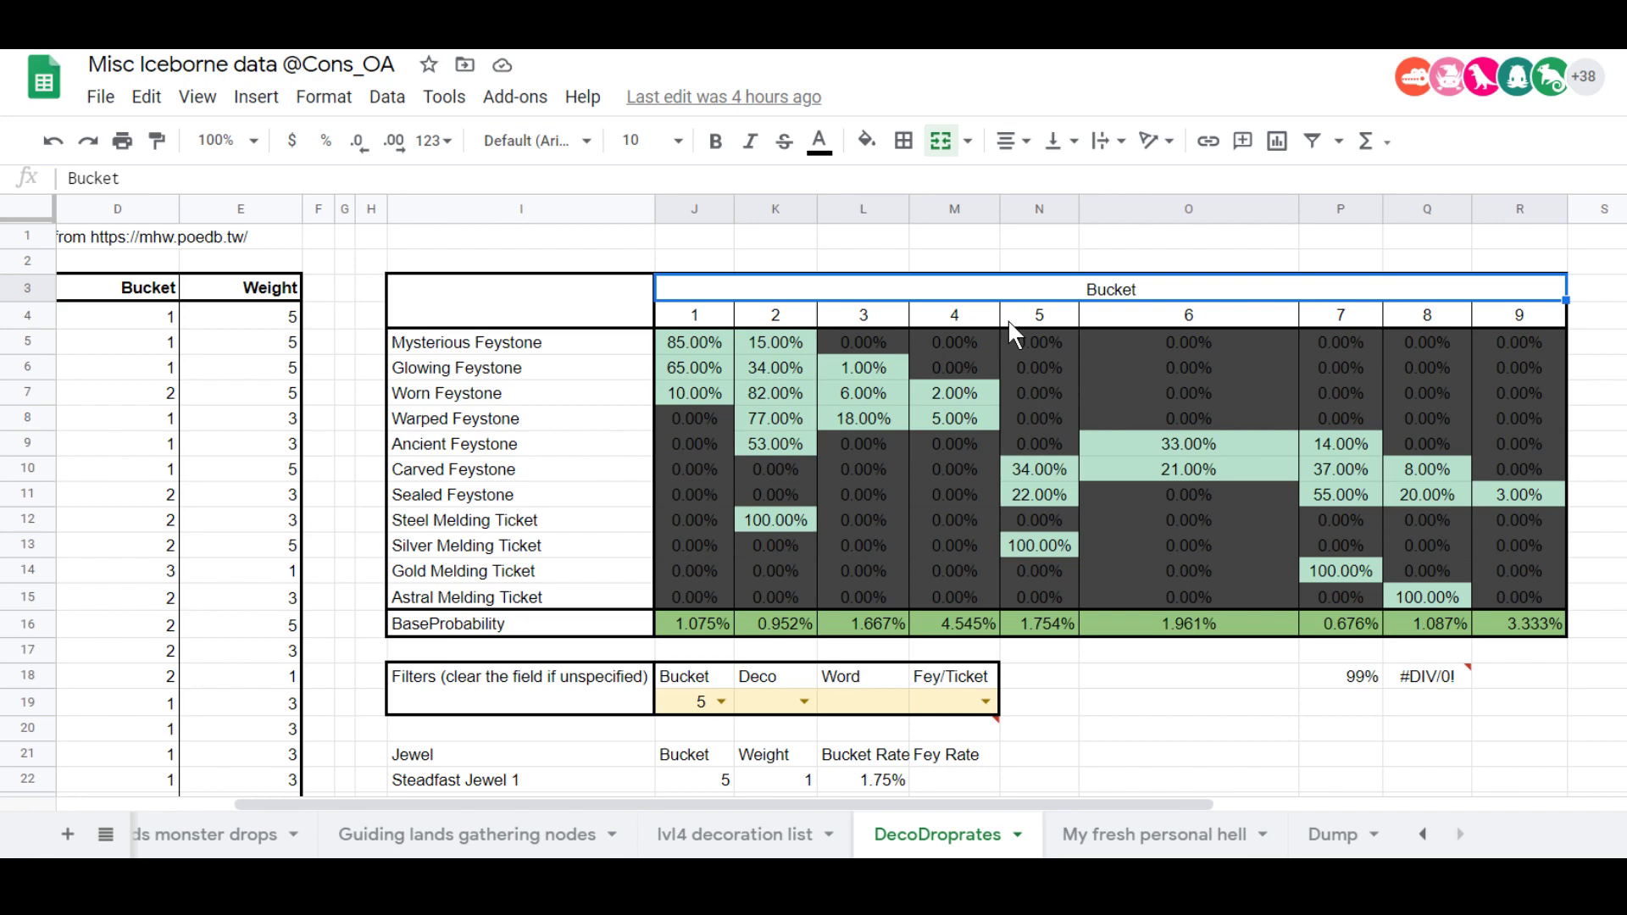
{"action": "key", "text": "Down"}
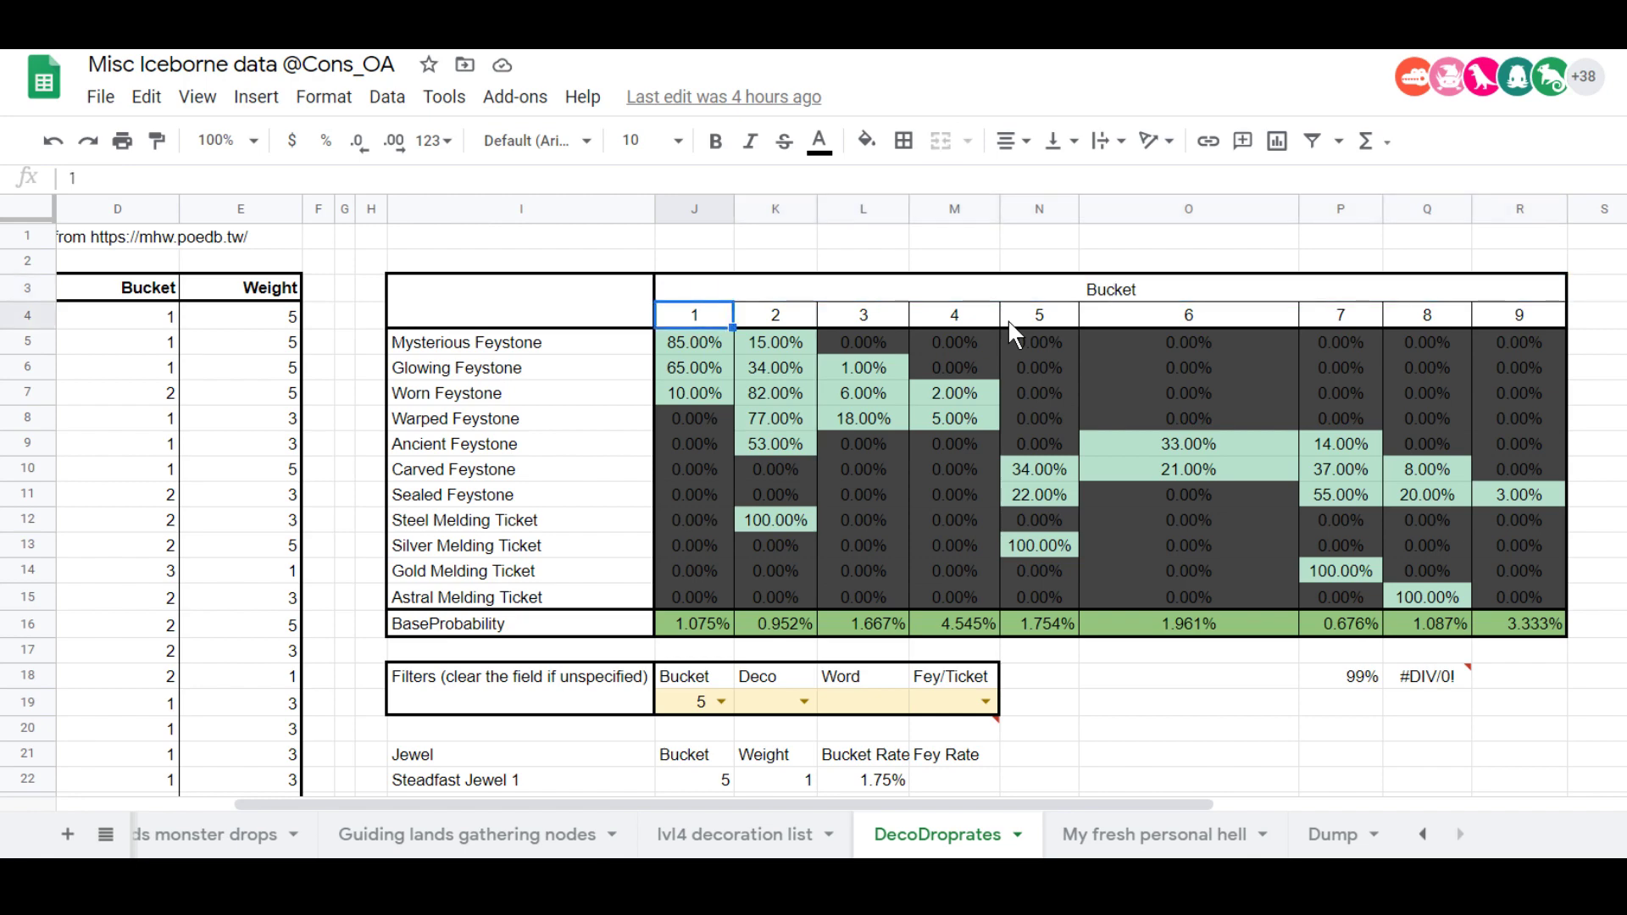
{"action": "key", "text": "Down"}
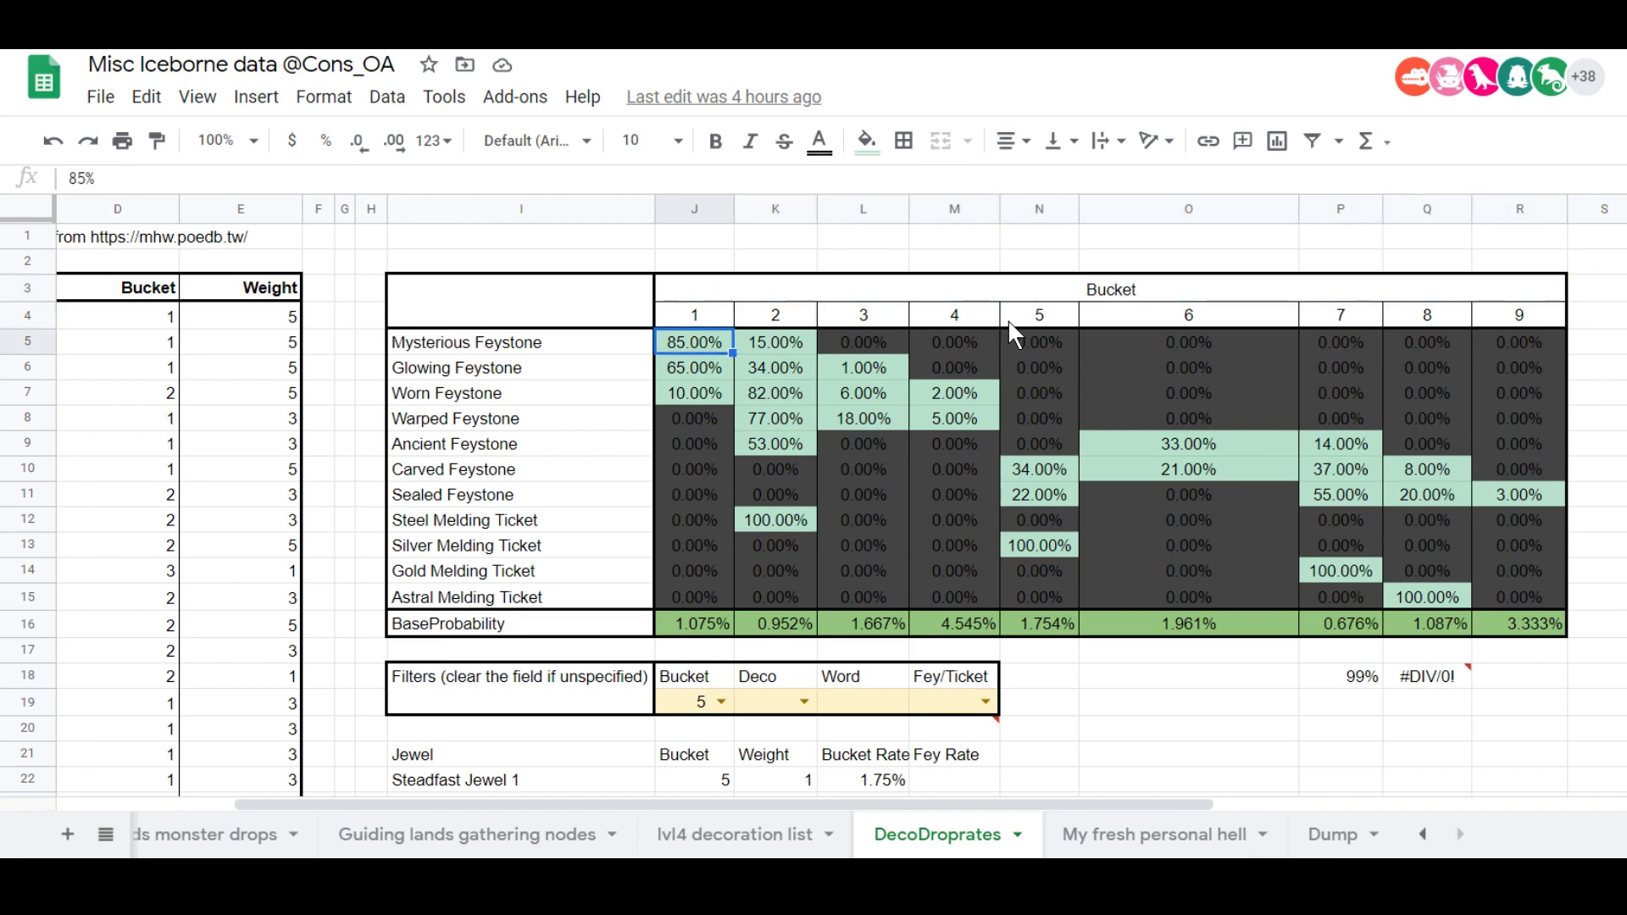
{"action": "key", "text": "Left"}
{"action": "key", "text": "Down"}
{"action": "key", "text": "Down"}
{"action": "key", "text": "Down"}
{"action": "key", "text": "Down"}
{"action": "key", "text": "Down"}
{"action": "key", "text": "Down"}
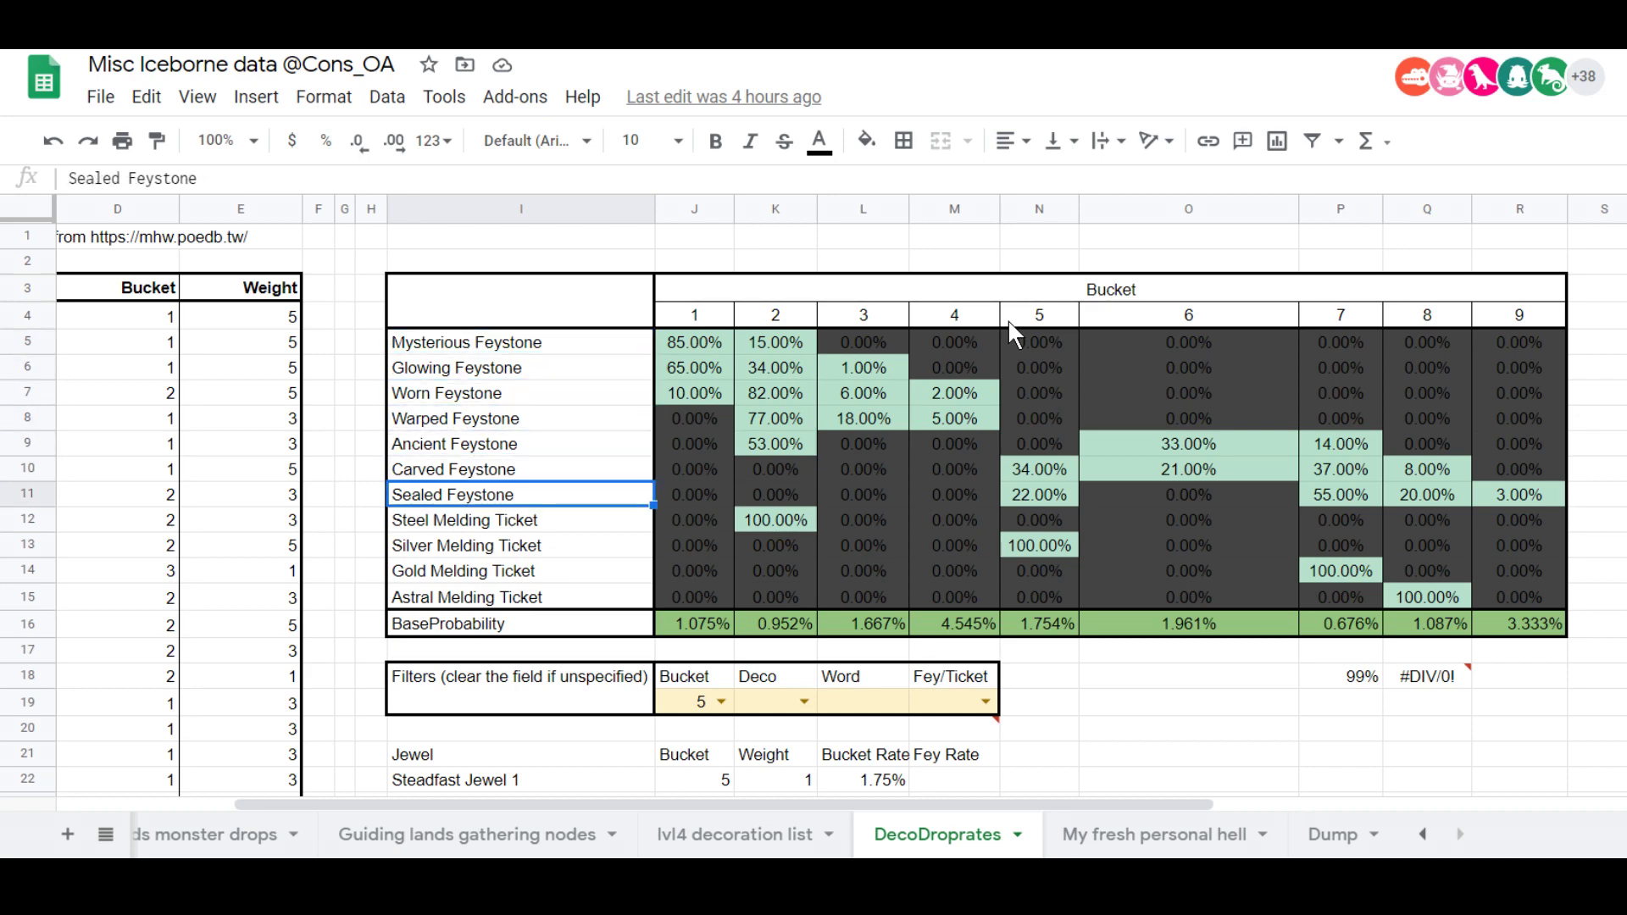
{"action": "key", "text": "Down"}
{"action": "key", "text": "Down"}
{"action": "key", "text": "Down"}
{"action": "key", "text": "Down"}
{"action": "key", "text": "Right"}
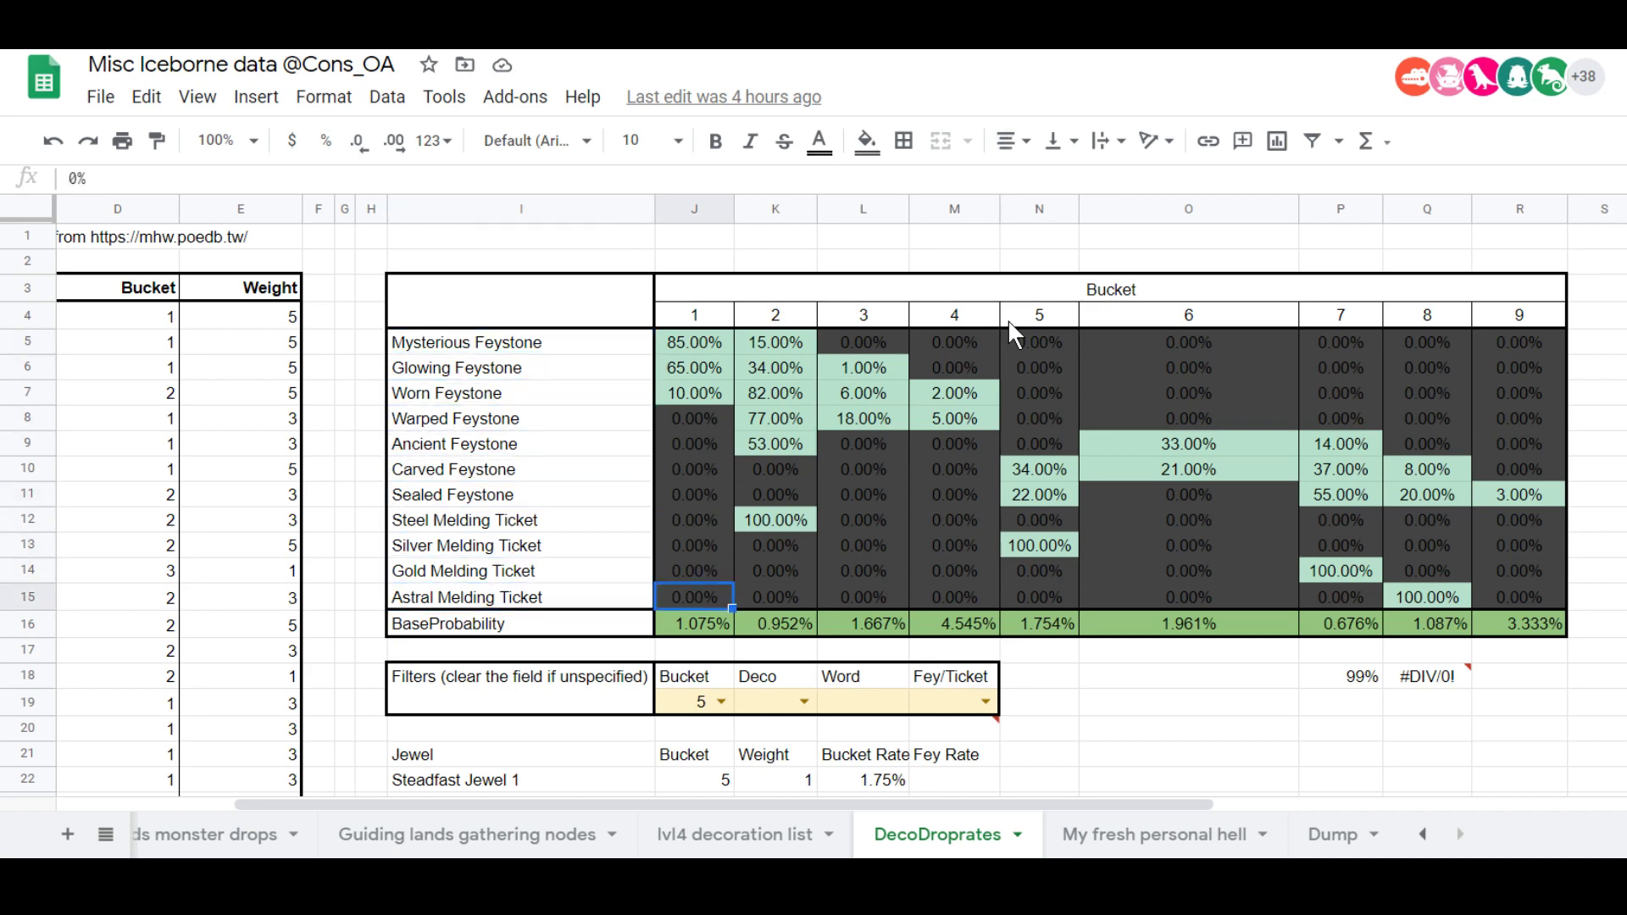
{"action": "key", "text": "Right"}
{"action": "key", "text": "Right"}
{"action": "key", "text": "Right"}
{"action": "key", "text": "Right"}
{"action": "key", "text": "Right"}
{"action": "key", "text": "Right"}
{"action": "key", "text": "Right"}
{"action": "key", "text": "Right"}
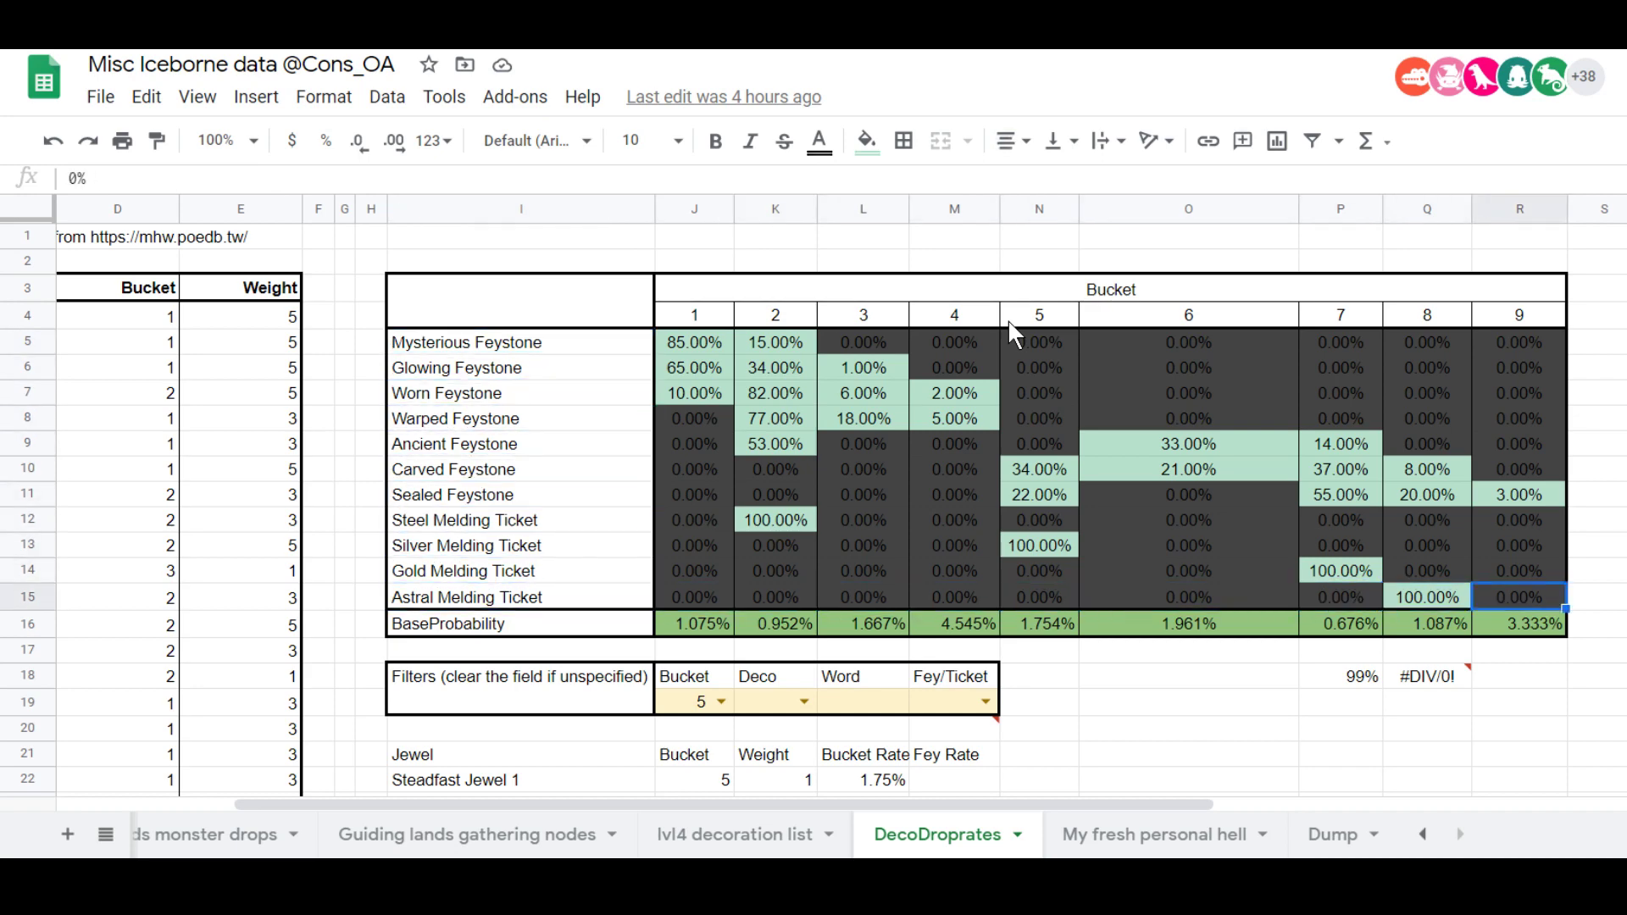
{"action": "key", "text": "Up"}
{"action": "key", "text": "Up"}
{"action": "key", "text": "Up"}
{"action": "key", "text": "Up"}
{"action": "key", "text": "Up"}
{"action": "key", "text": "Up"}
{"action": "key", "text": "Up"}
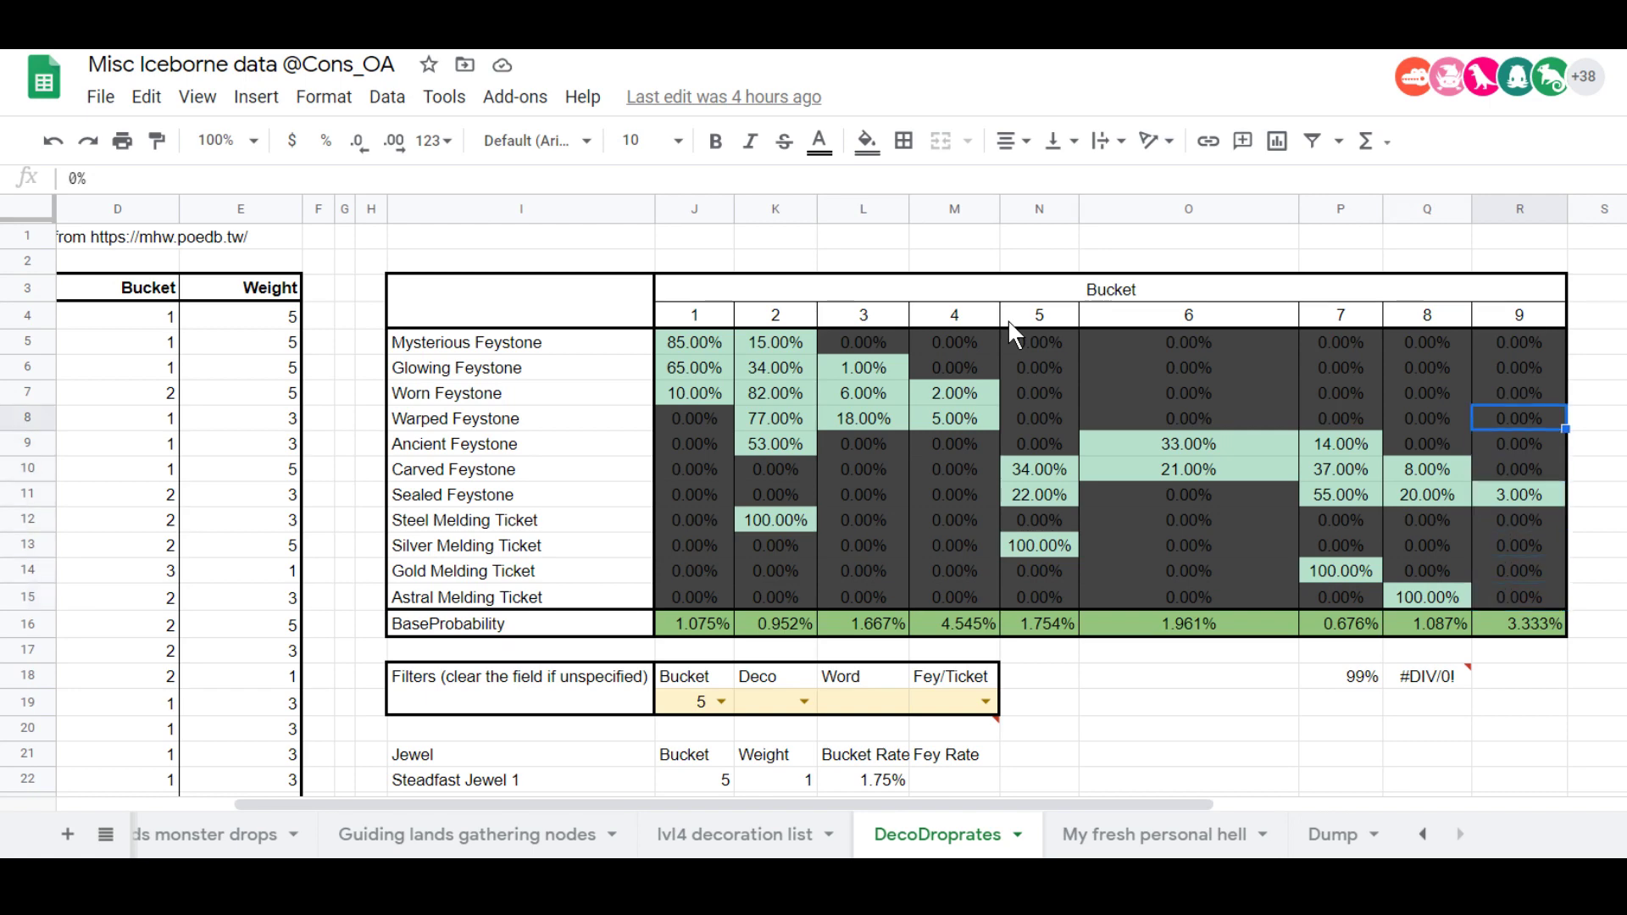
{"action": "key", "text": "Left"}
{"action": "key", "text": "Left"}
{"action": "key", "text": "Left"}
{"action": "key", "text": "Left"}
{"action": "key", "text": "Left"}
{"action": "key", "text": "Left"}
{"action": "key", "text": "Left"}
{"action": "key", "text": "Left"}
{"action": "key", "text": "Up"}
{"action": "key", "text": "Up"}
{"action": "key", "text": "Up"}
{"action": "key", "text": "Right"}
{"action": "key", "text": "Right"}
{"action": "key", "text": "Right"}
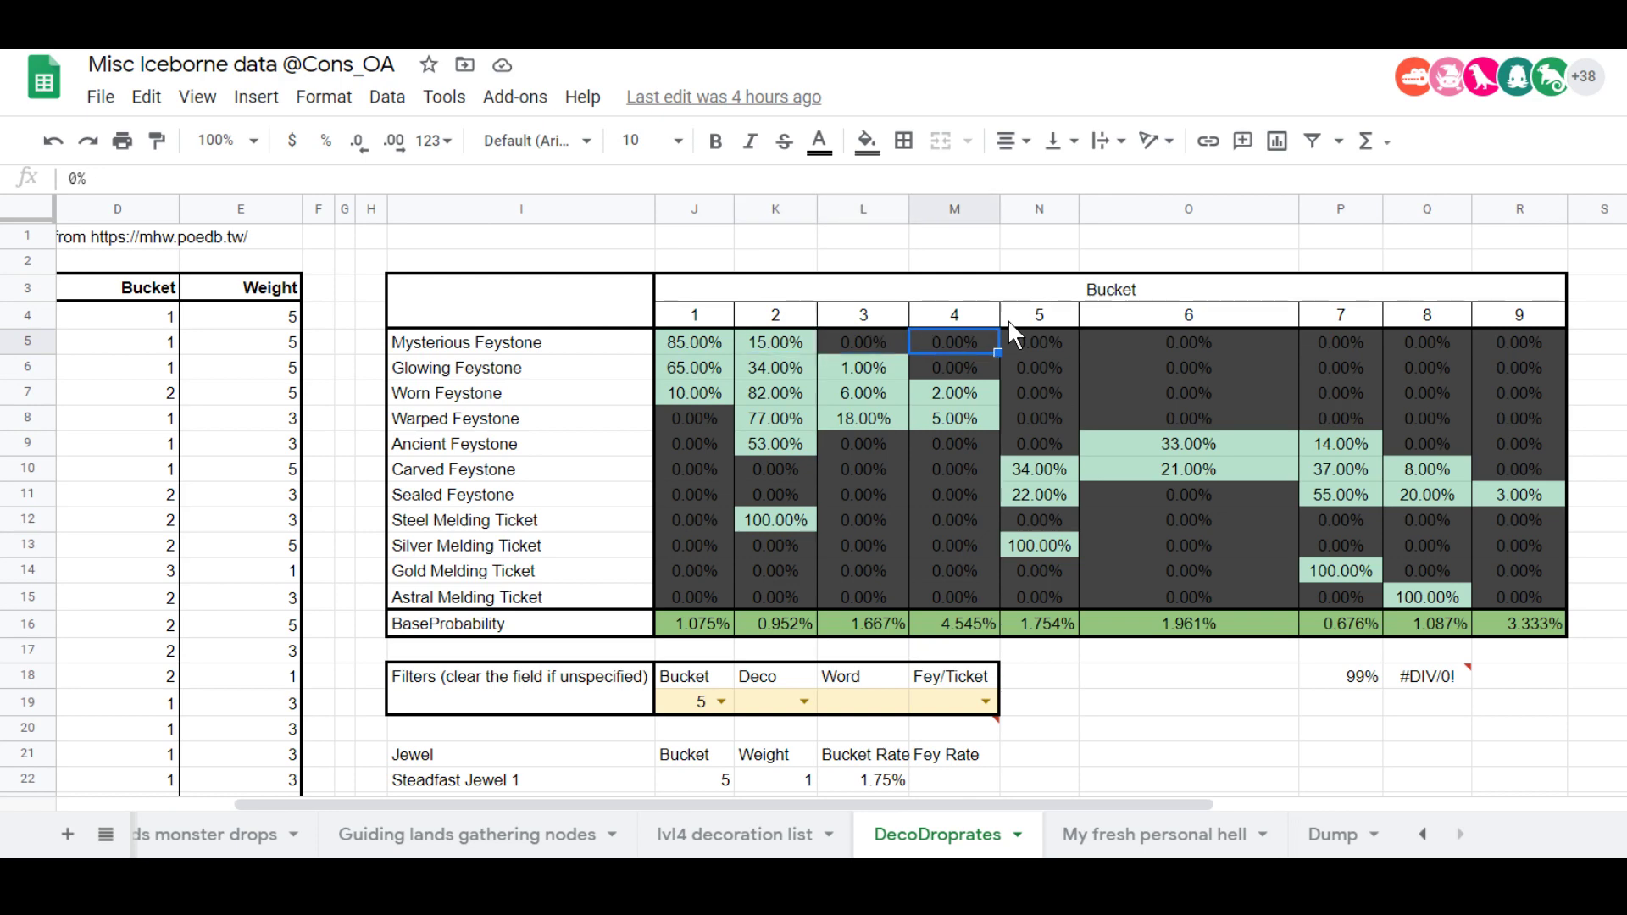
{"action": "key", "text": "Down"}
{"action": "key", "text": "Right"}
{"action": "key", "text": "Up"}
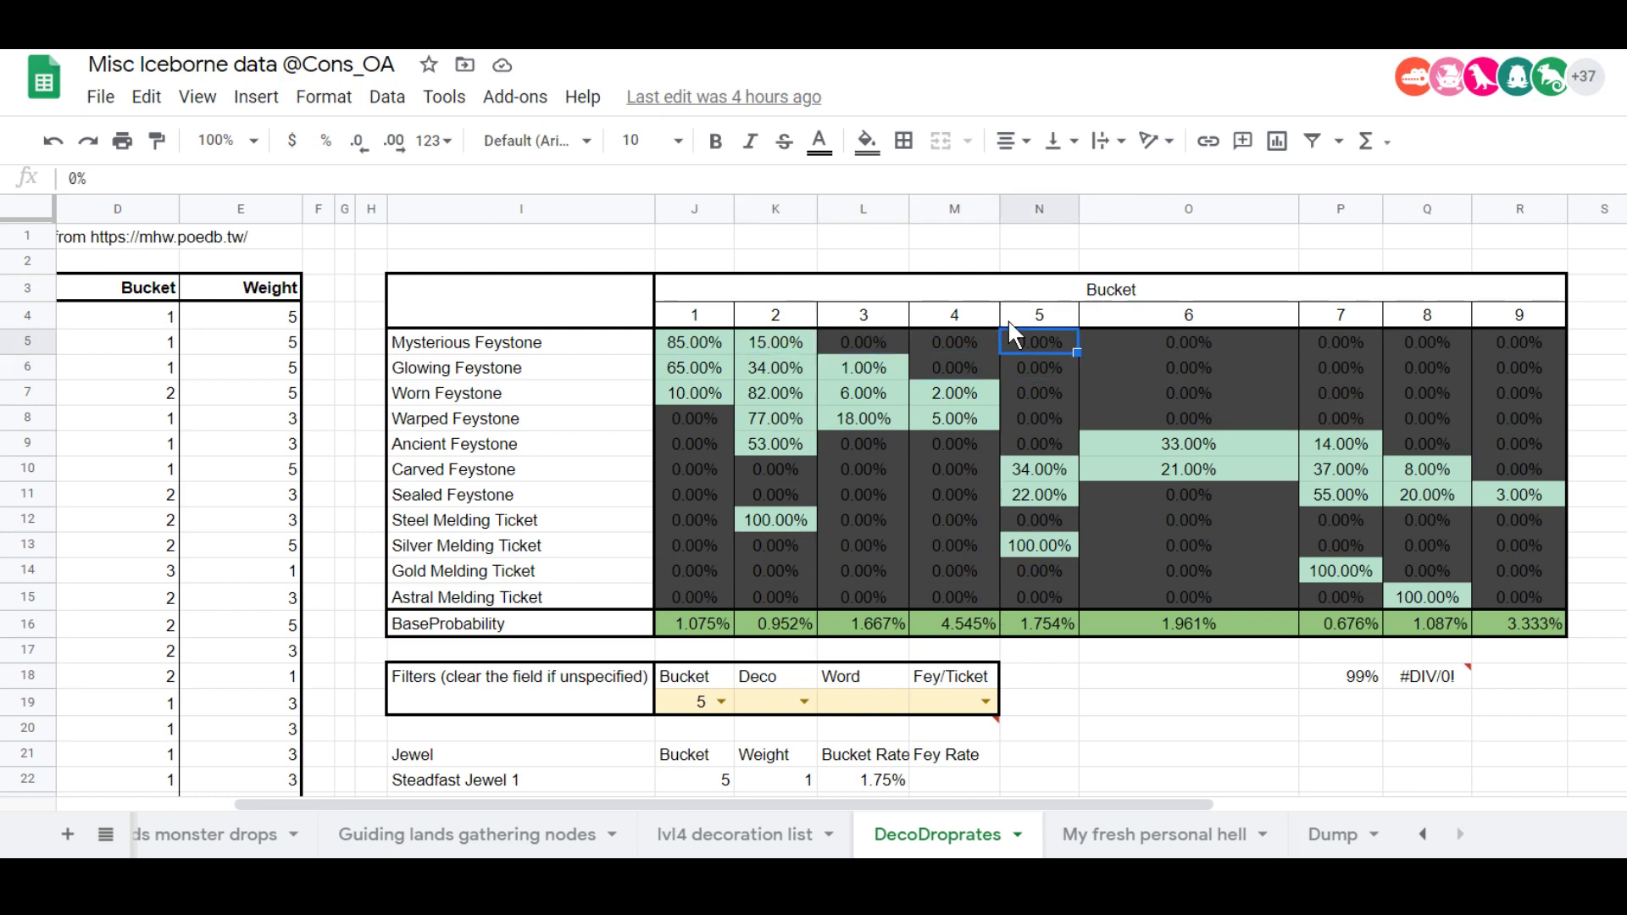
{"action": "key", "text": "Up"}
{"action": "key", "text": "Up"}
{"action": "key", "text": "Down"}
{"action": "key", "text": "Left"}
{"action": "key", "text": "Left"}
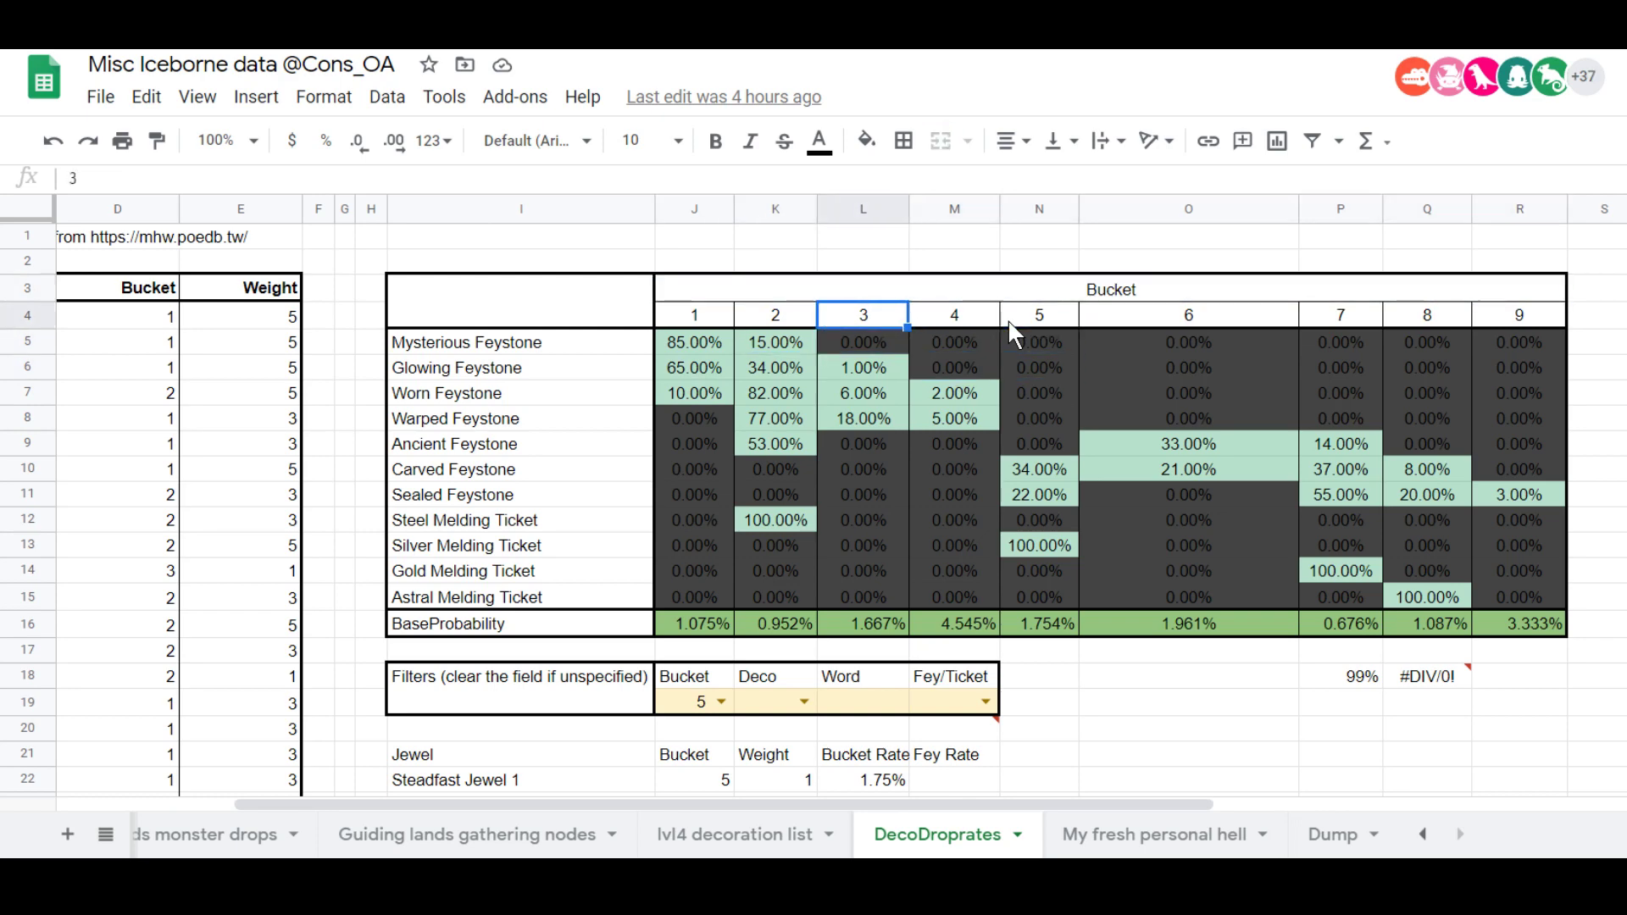
{"action": "key", "text": "Left"}
{"action": "key", "text": "Left"}
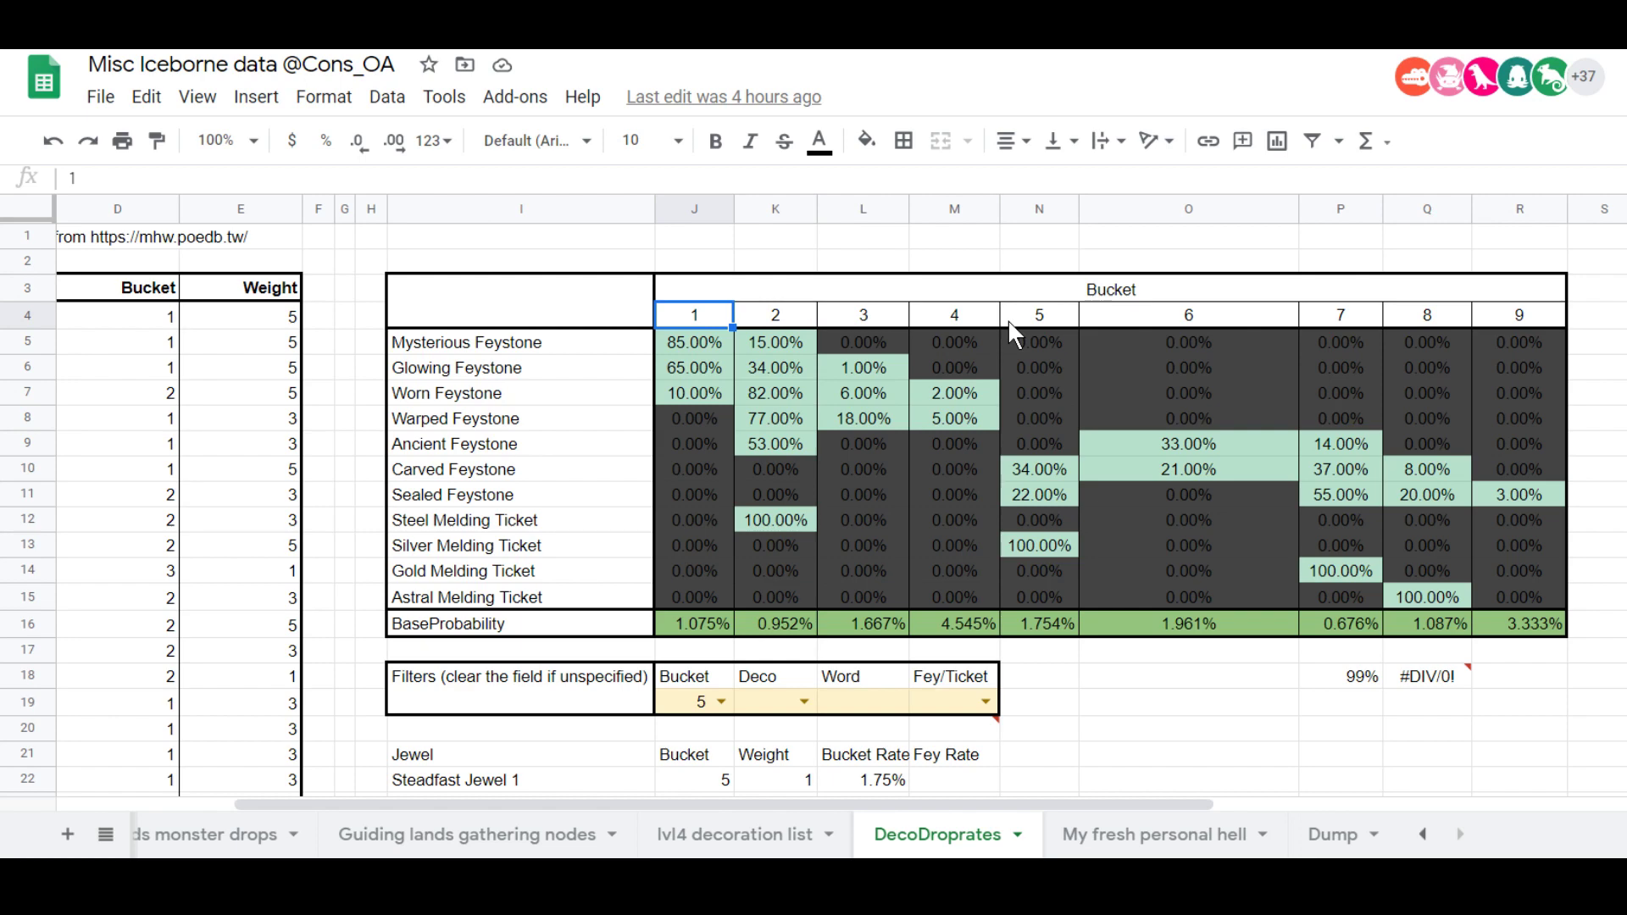
{"action": "key", "text": "Right"}
{"action": "key", "text": "Right"}
{"action": "key", "text": "Right"}
{"action": "key", "text": "Right"}
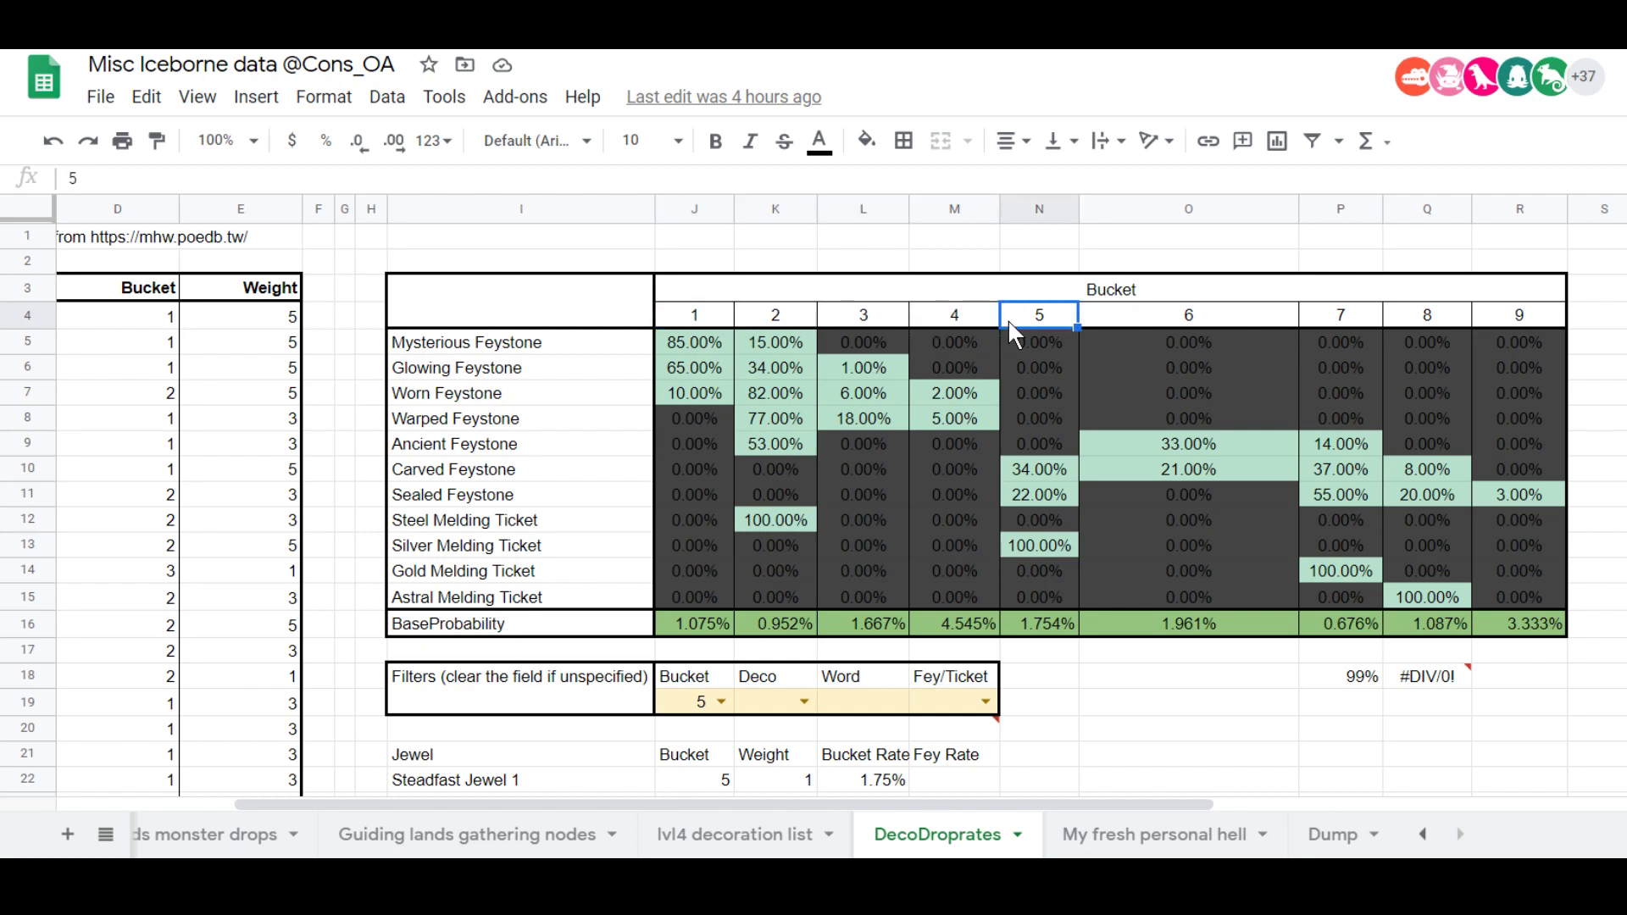
{"action": "key", "text": "Left"}
{"action": "key", "text": "Left"}
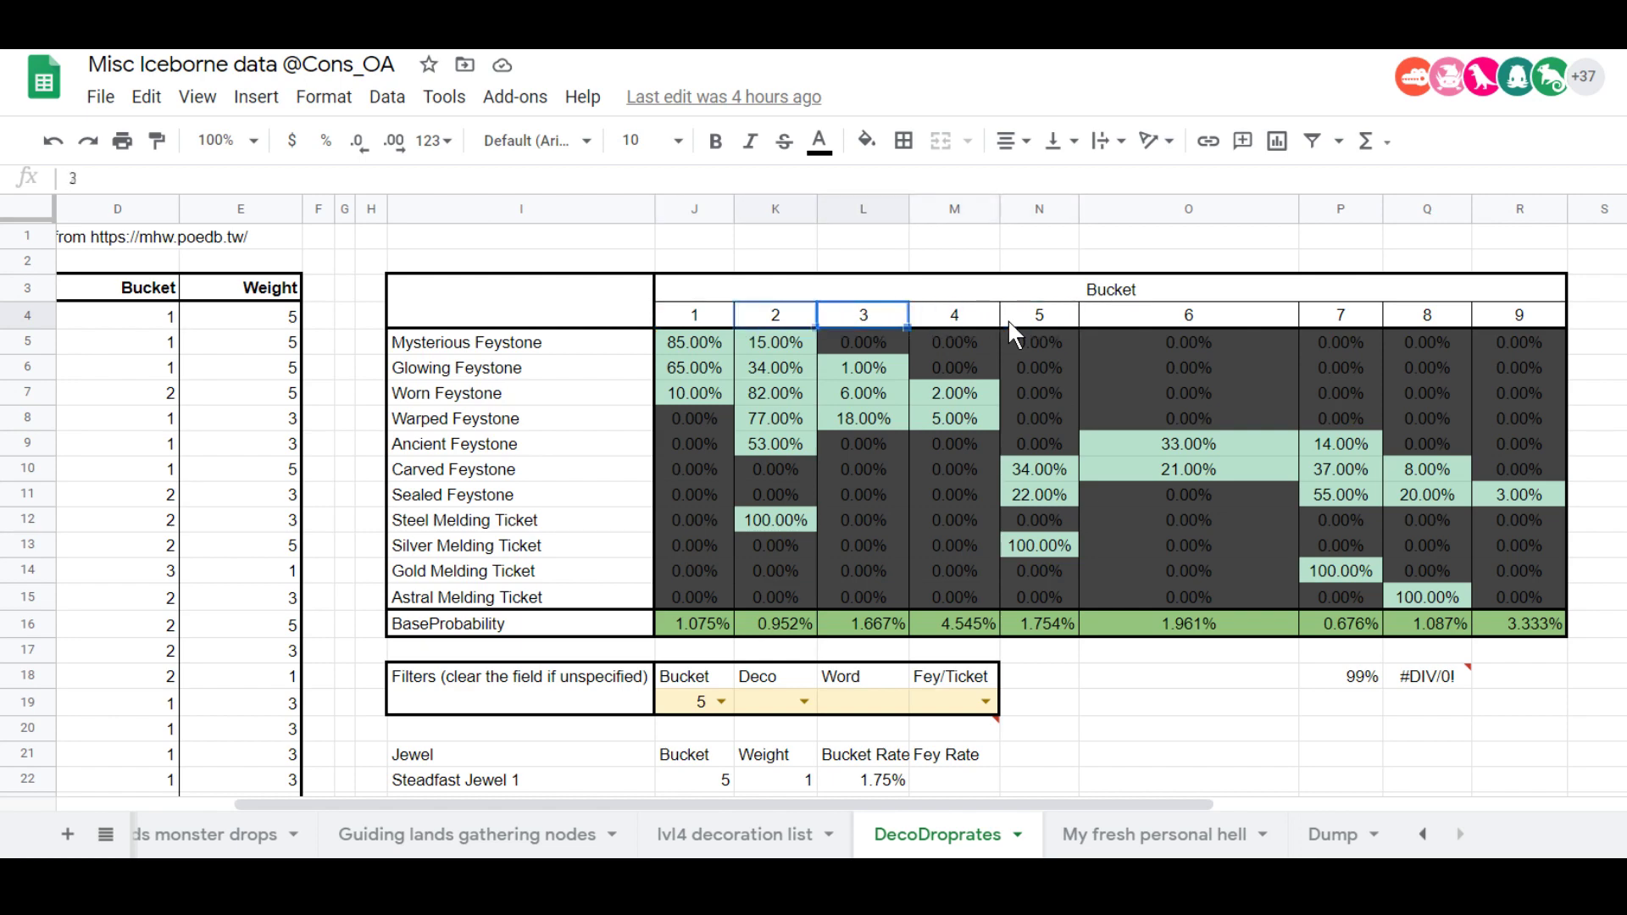
{"action": "key", "text": "Left"}
{"action": "key", "text": "Left"}
{"action": "key", "text": "Right"}
{"action": "key", "text": "Right"}
{"action": "key", "text": "Right"}
{"action": "key", "text": "Right"}
{"action": "key", "text": "Right"}
{"action": "key", "text": "Right"}
{"action": "key", "text": "Right"}
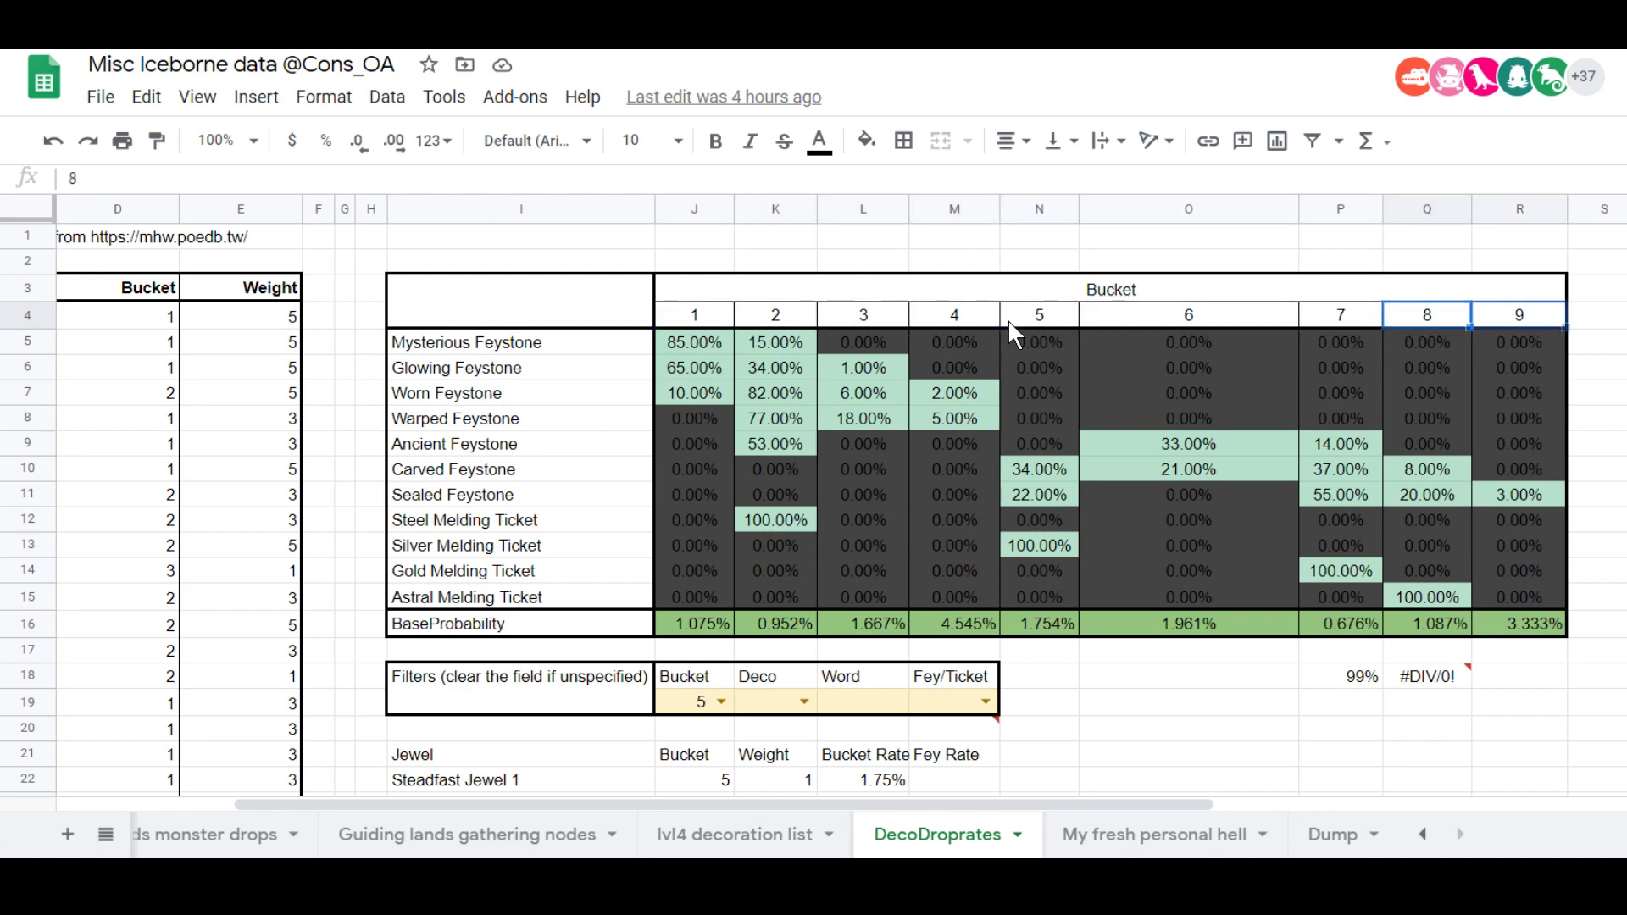
{"action": "key", "text": "Right"}
{"action": "key", "text": "Left"}
{"action": "key", "text": "Left"}
{"action": "key", "text": "Left"}
{"action": "key", "text": "Left"}
{"action": "key", "text": "Left"}
{"action": "key", "text": "Left"}
{"action": "key", "text": "Left"}
{"action": "key", "text": "Left"}
{"action": "key", "text": "Left"}
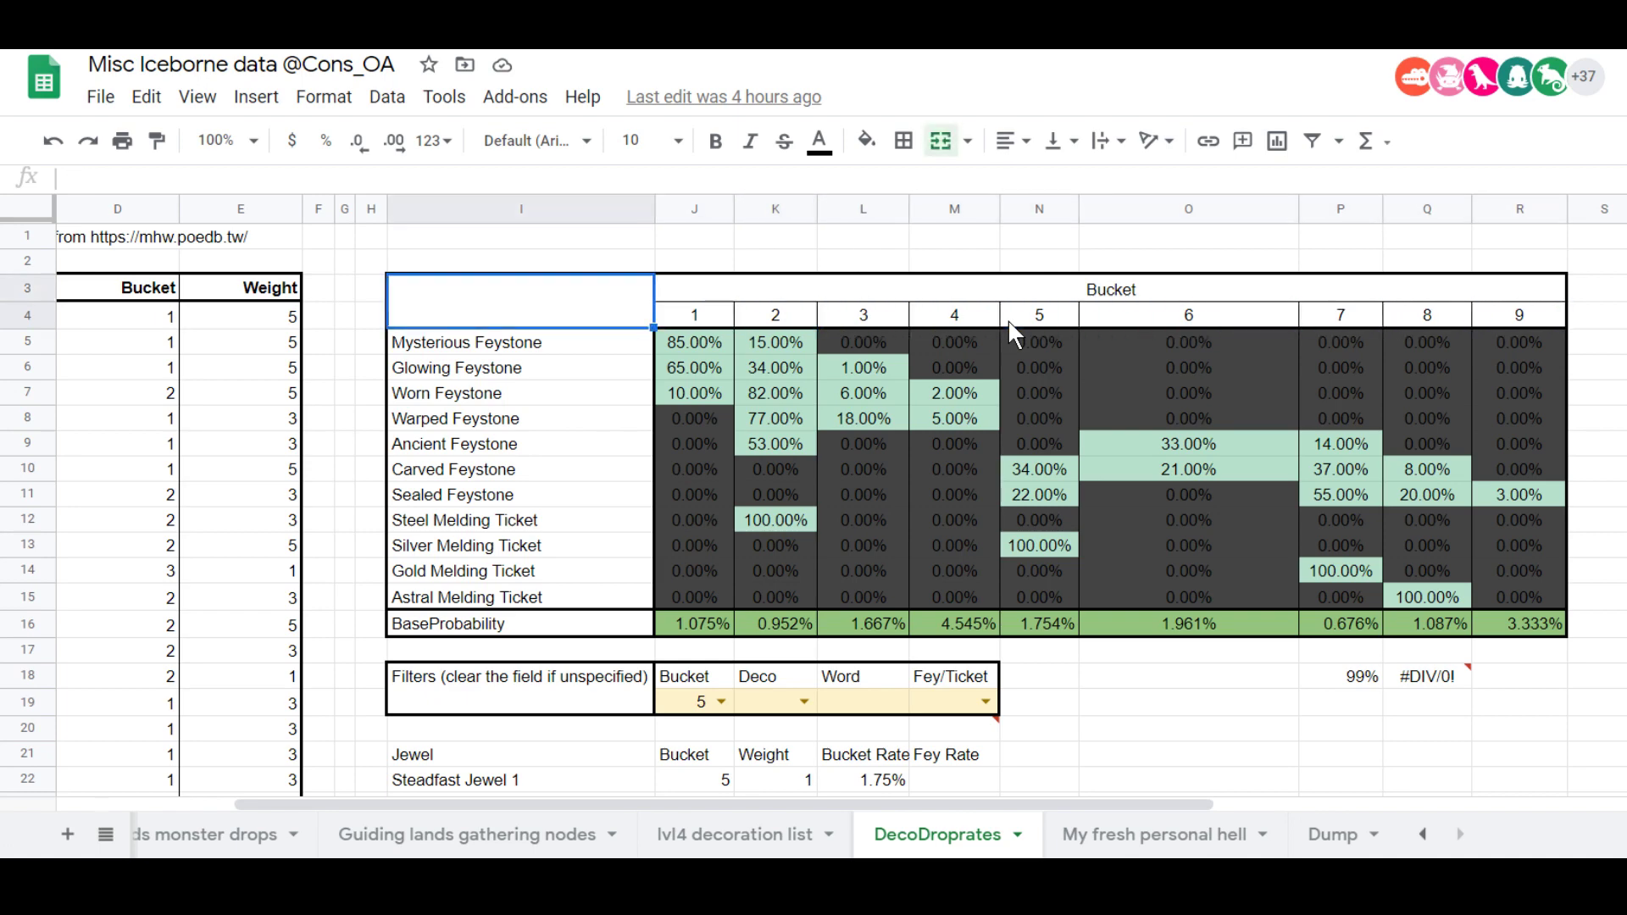
{"action": "key", "text": "Down"}
{"action": "key", "text": "Right"}
{"action": "key", "text": "Right"}
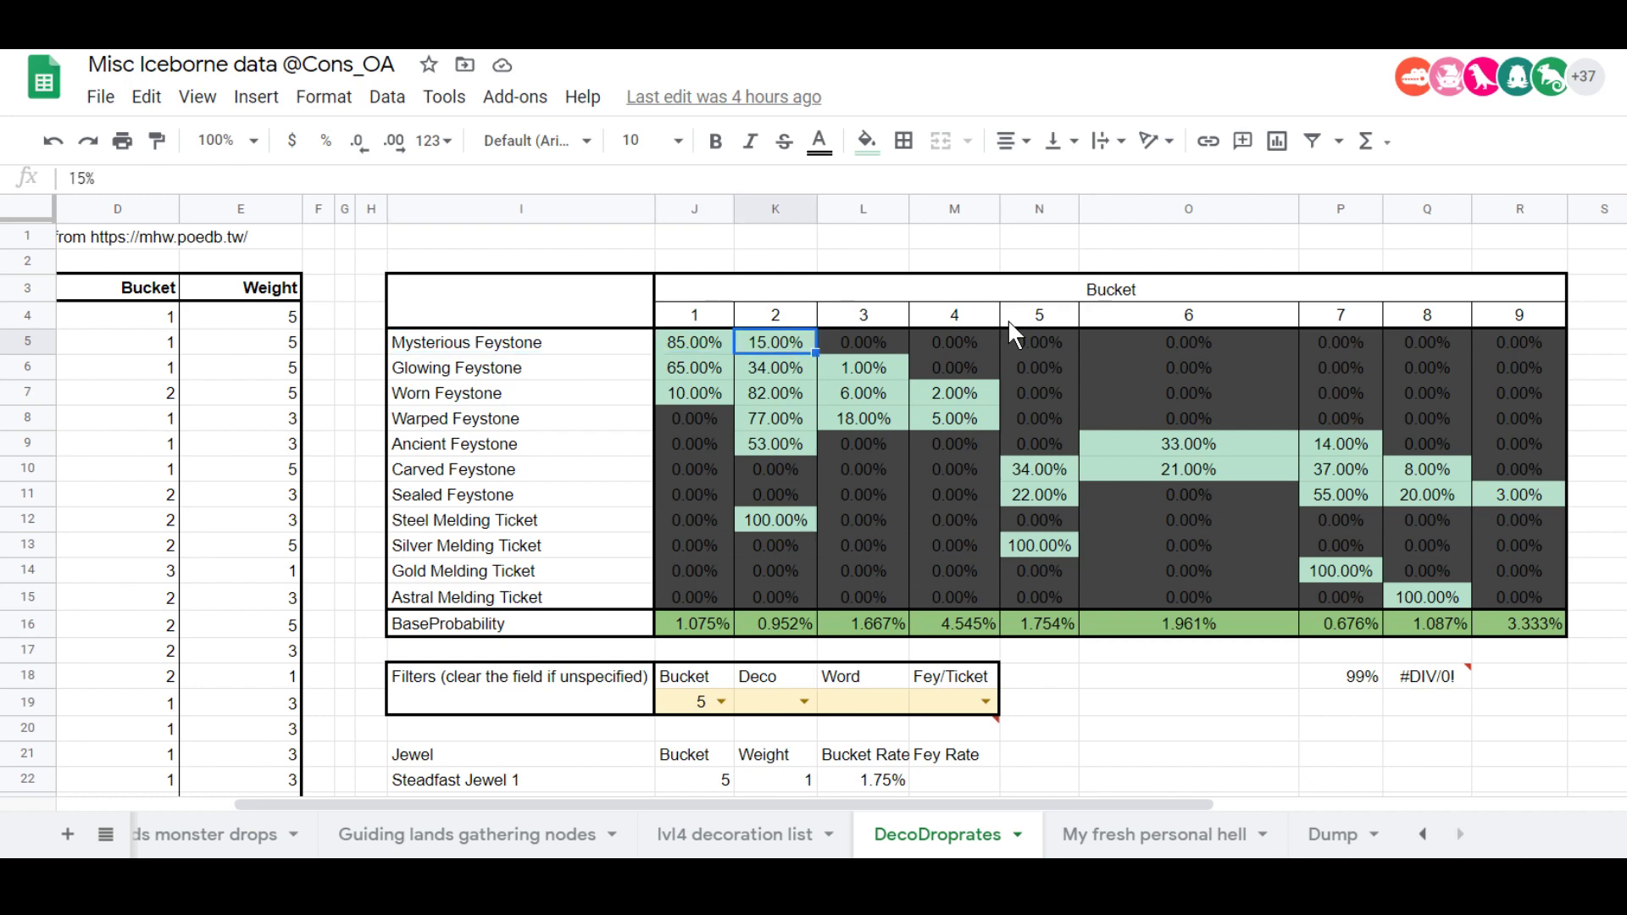
{"action": "key", "text": "Left"}
{"action": "key", "text": "Right"}
{"action": "key", "text": "Left"}
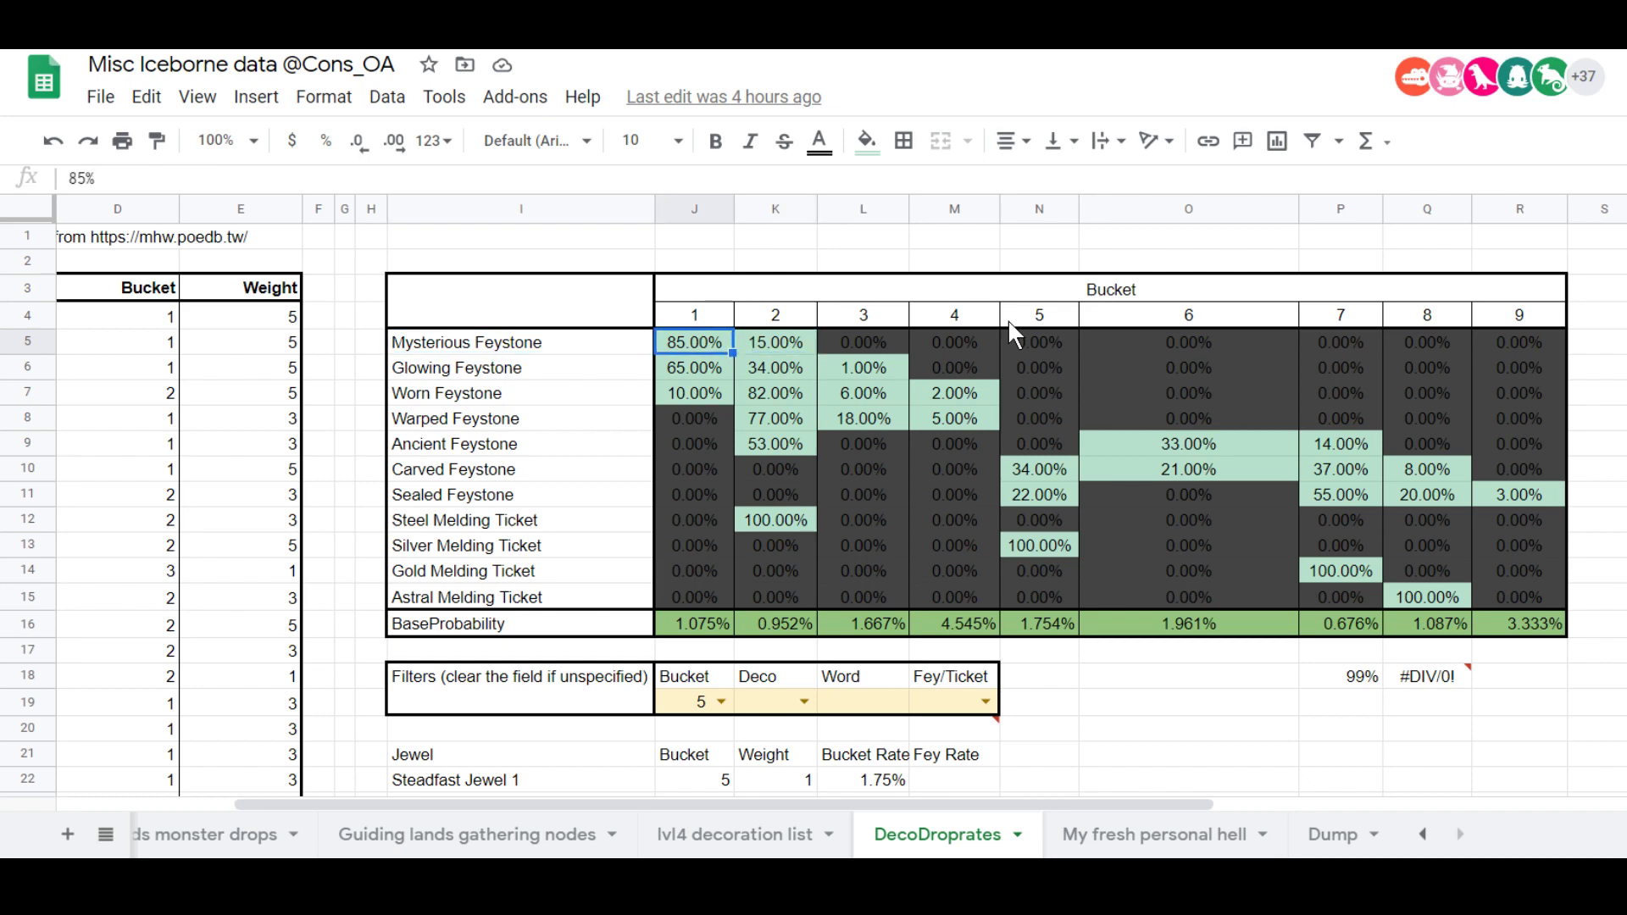
{"action": "key", "text": "Left"}
{"action": "key", "text": "Down"}
{"action": "key", "text": "Down"}
{"action": "key", "text": "Down"}
{"action": "key", "text": "Down"}
{"action": "key", "text": "Down"}
{"action": "key", "text": "Down"}
{"action": "key", "text": "Down"}
{"action": "key", "text": "Down"}
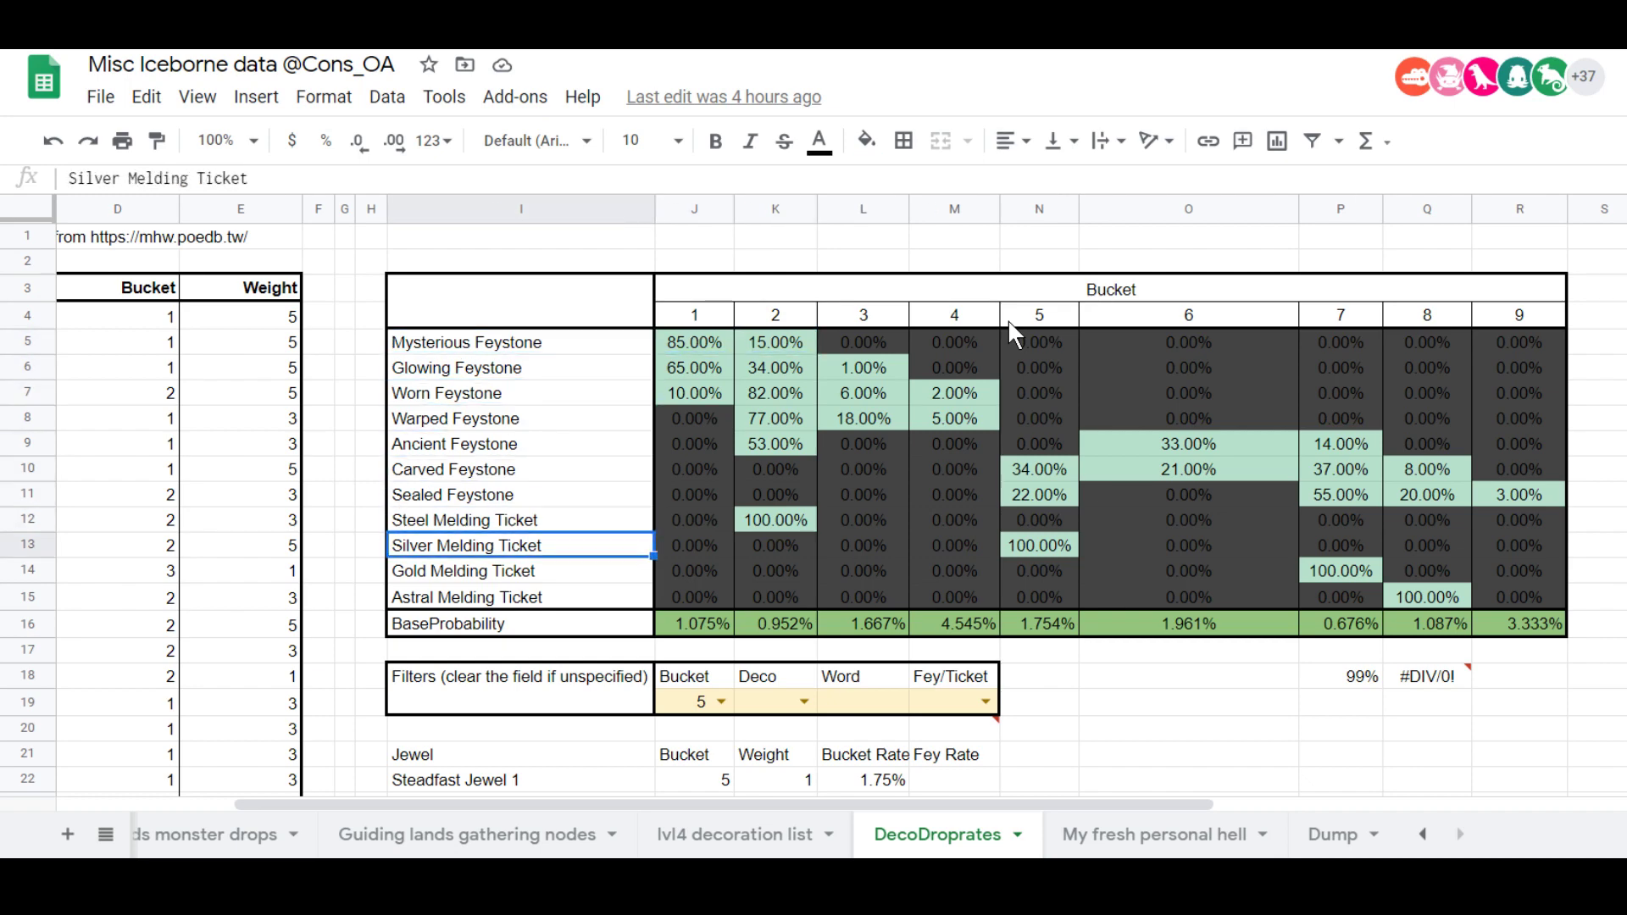
{"action": "key", "text": "Right"}
{"action": "key", "text": "Right"}
{"action": "key", "text": "Right"}
{"action": "key", "text": "Right"}
{"action": "key", "text": "Right"}
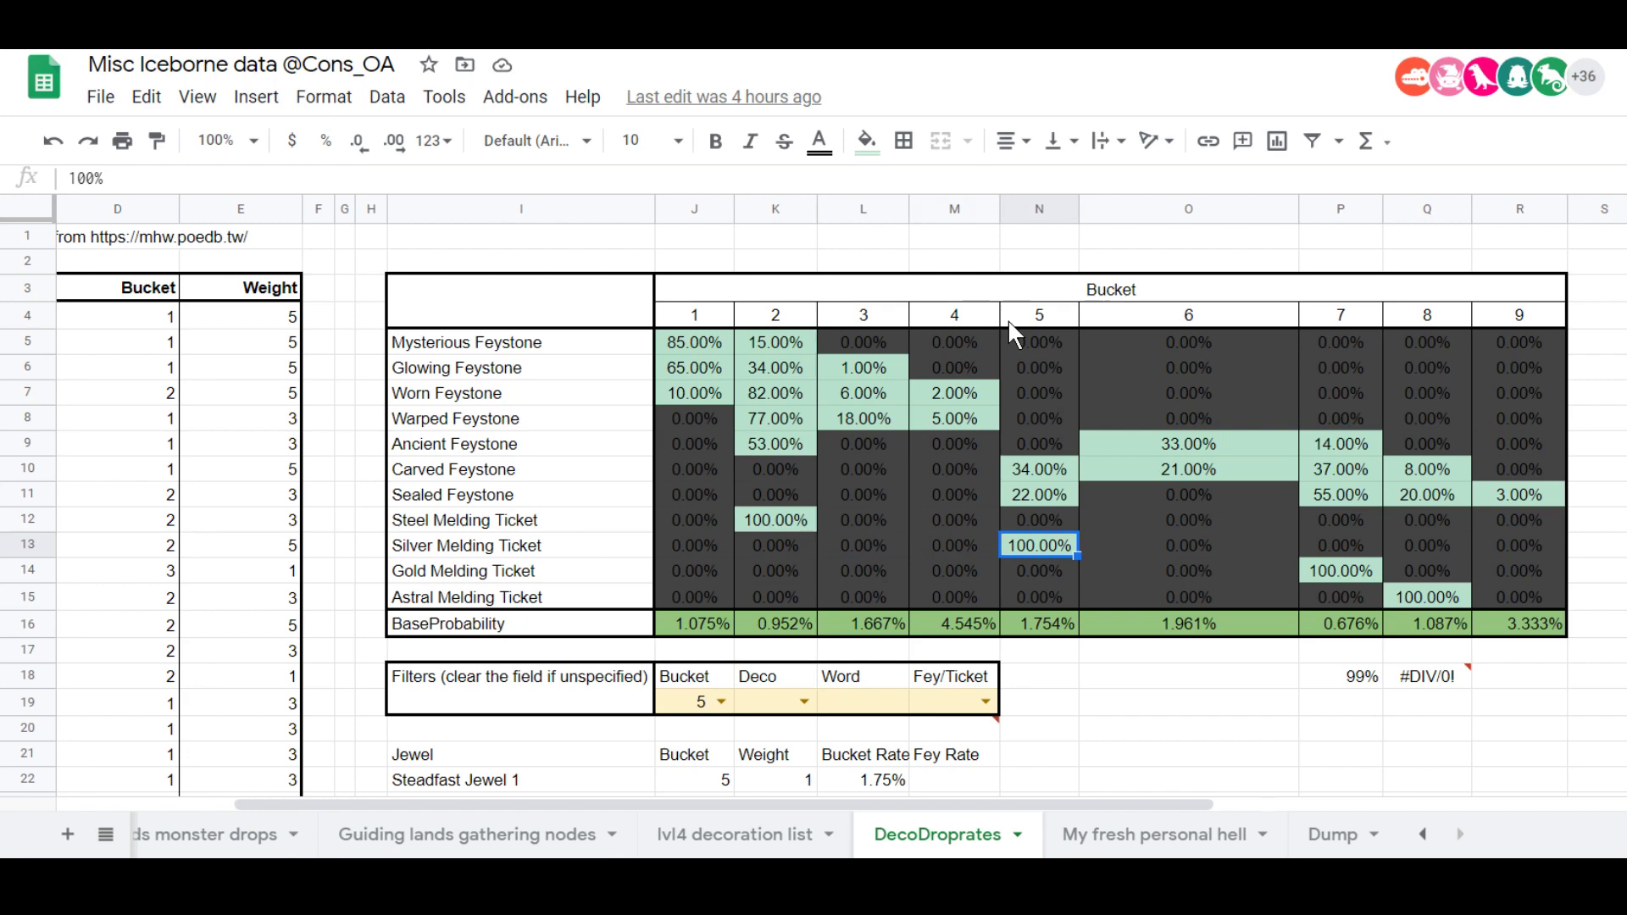
{"action": "key", "text": "Up"}
{"action": "key", "text": "Left"}
{"action": "key", "text": "Left"}
{"action": "key", "text": "Left"}
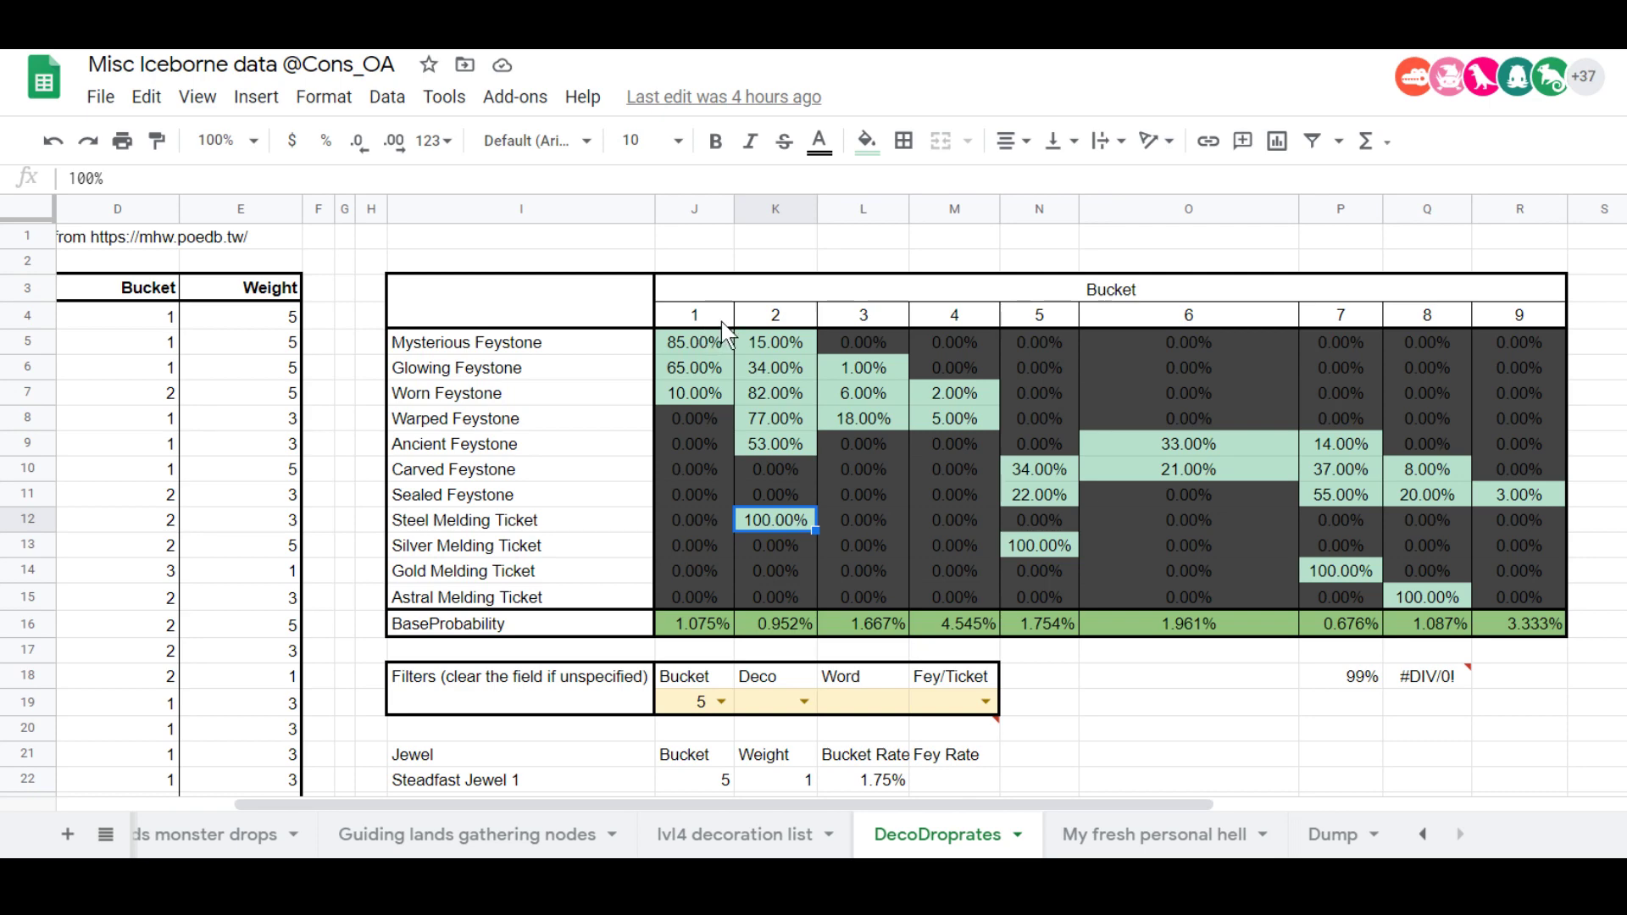
Select the bucket 2 header, the bucket 3–4 headers, then the bucket 5 Carved Feystone rate.
{"action": "left_click", "coordinate": [767, 321]}
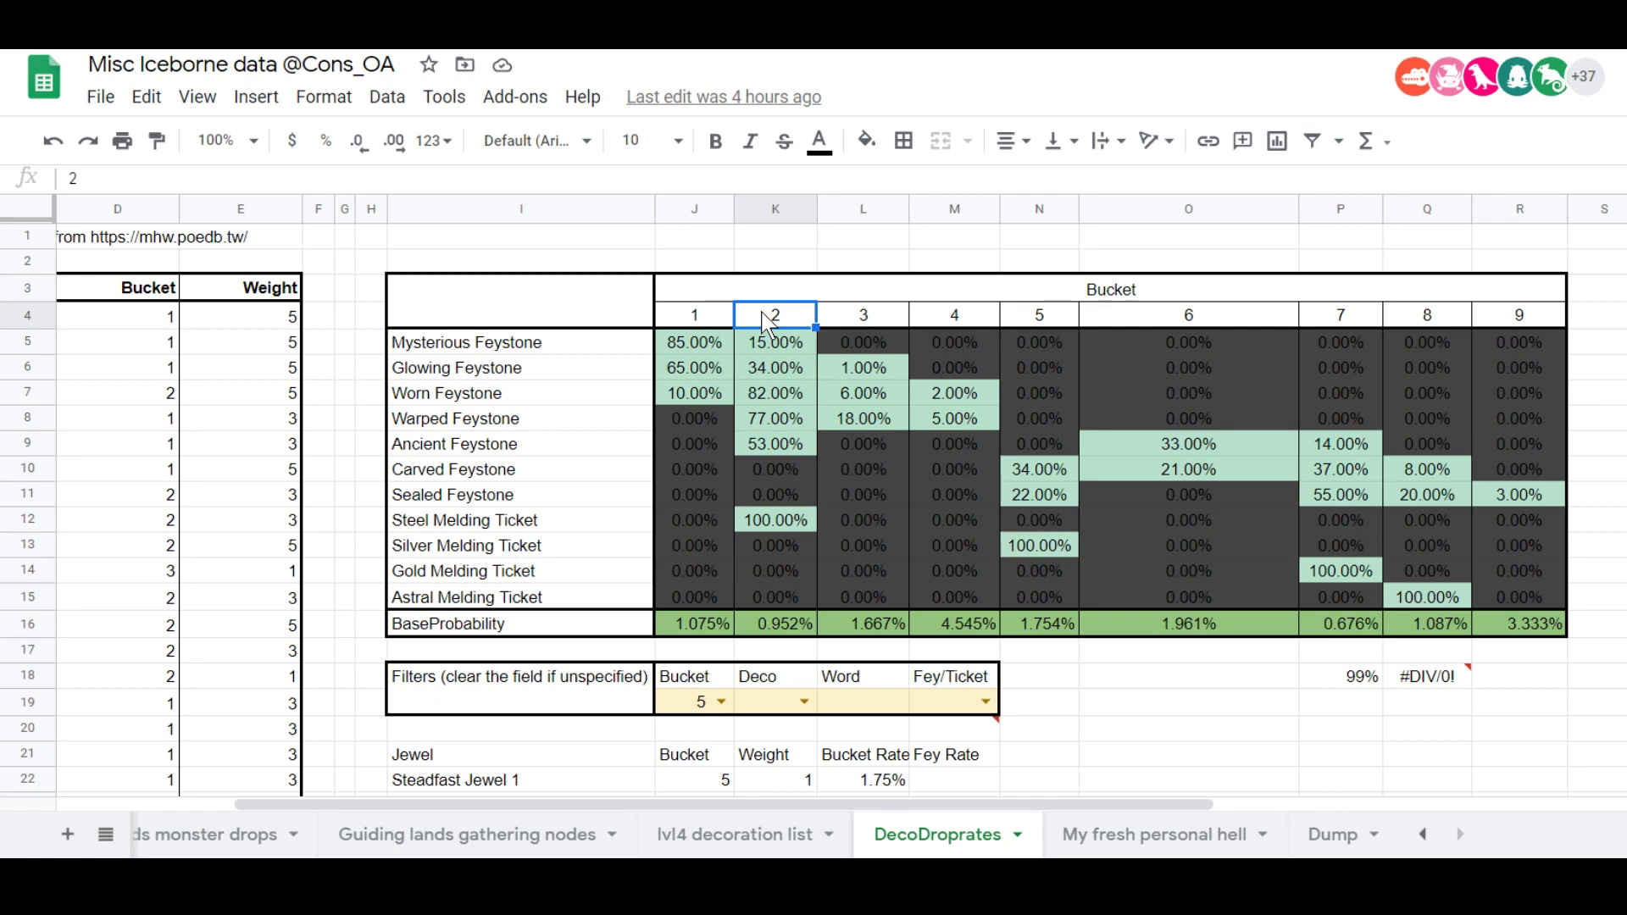
{"action": "left_click_drag", "start_coordinate": [856, 319], "coordinate": [933, 317]}
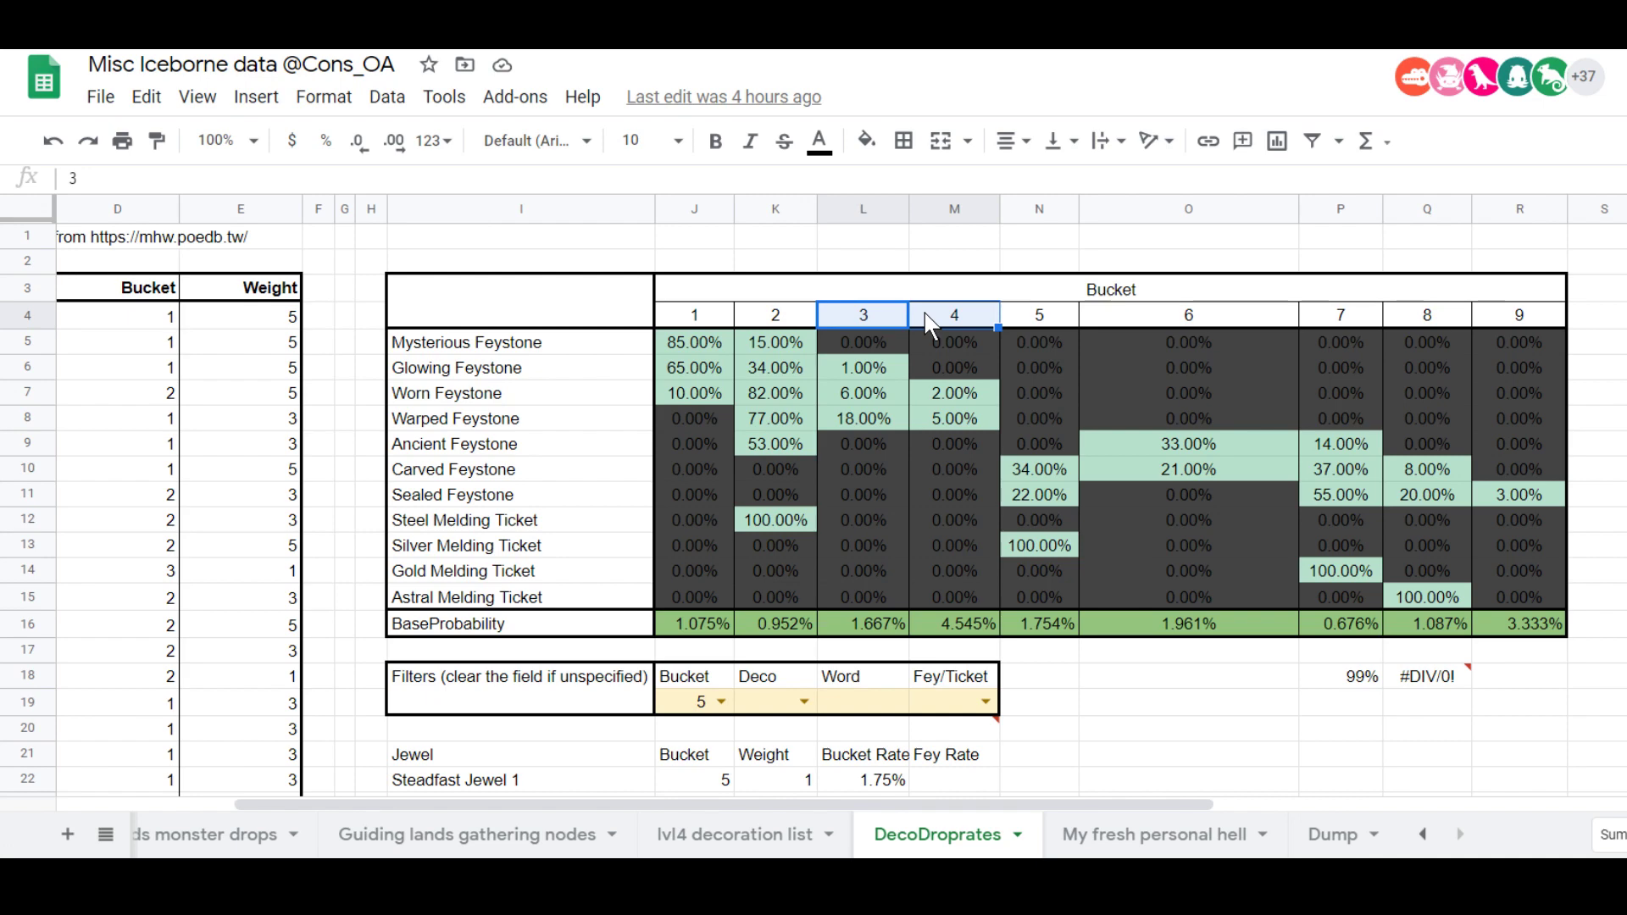
{"action": "left_click", "coordinate": [1040, 473]}
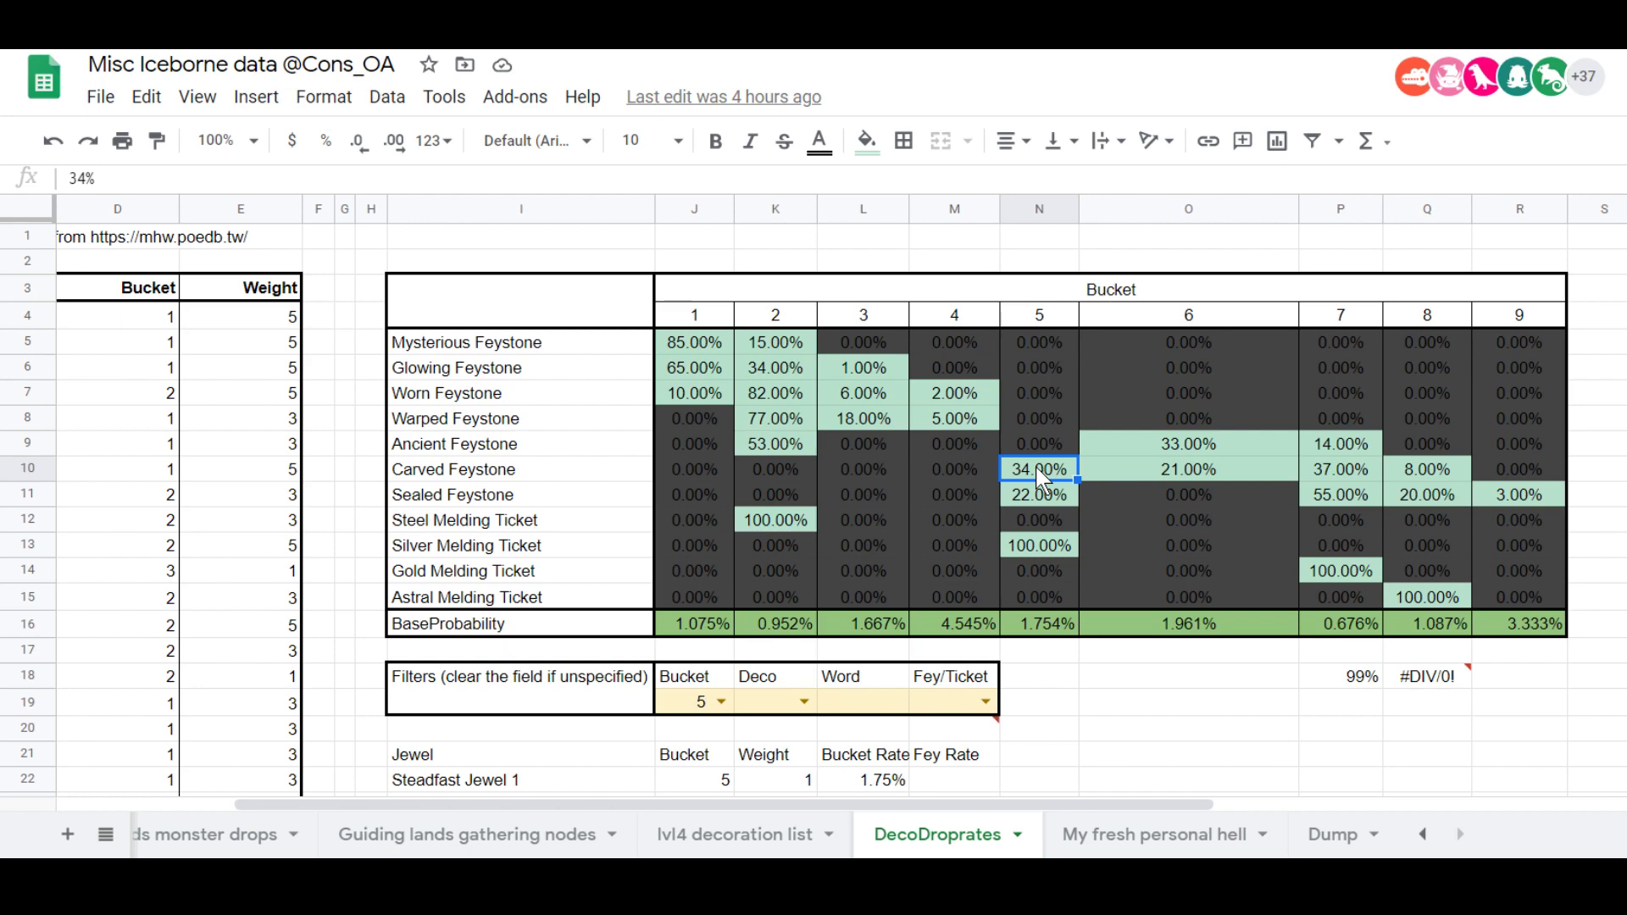
{"action": "left_click", "coordinate": [690, 702]}
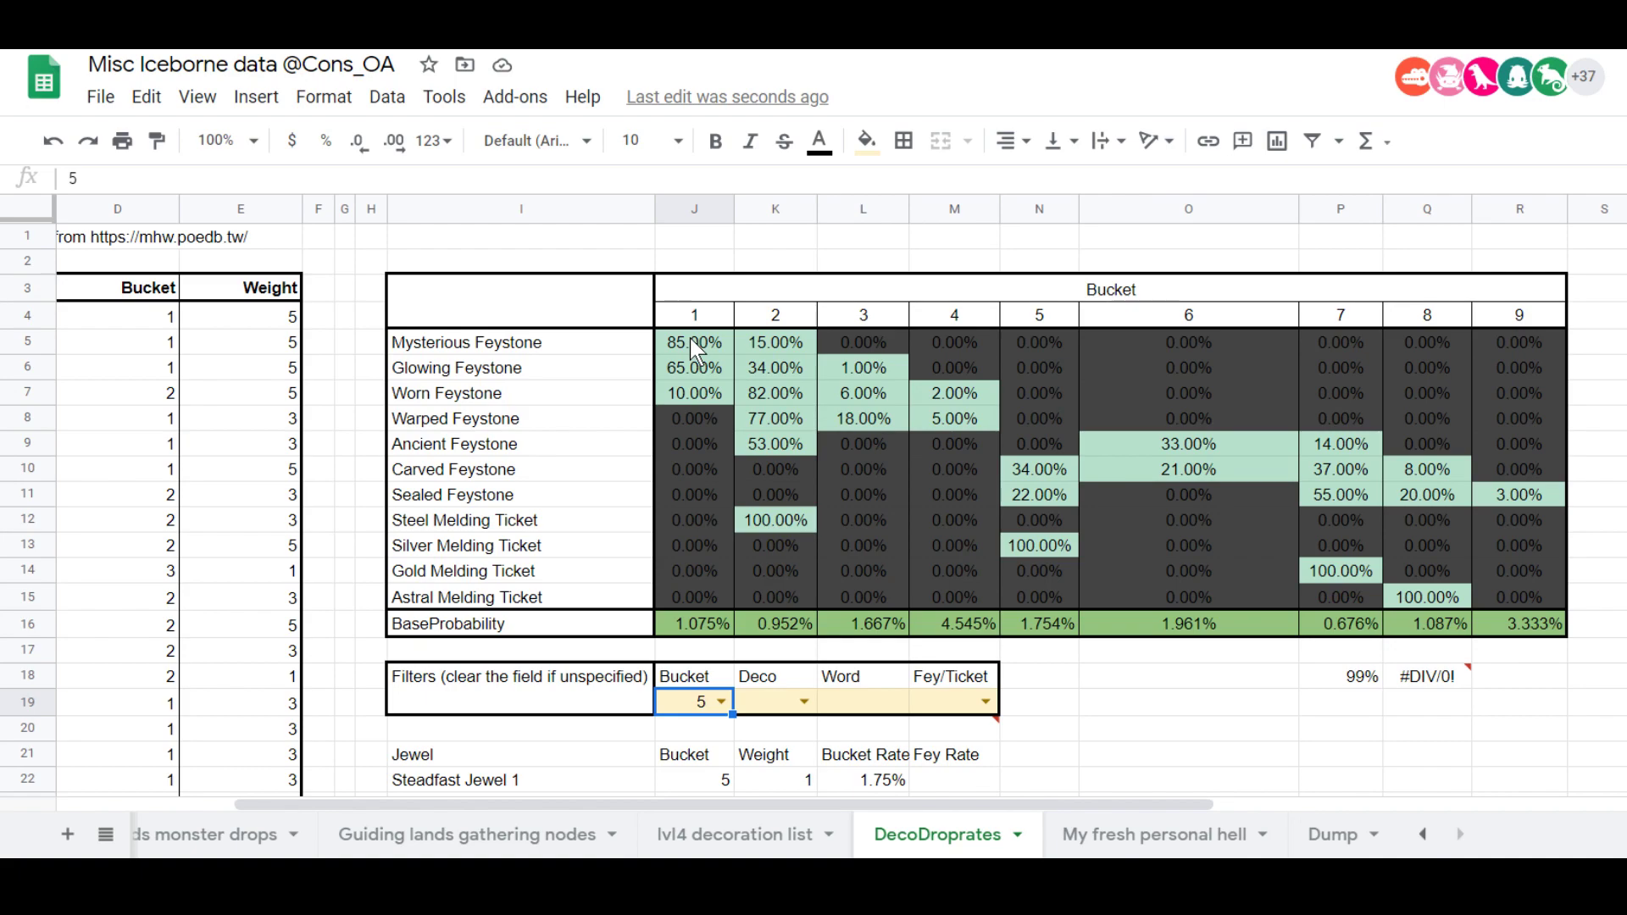
{"action": "scroll", "coordinate": [707, 456], "scroll_direction": "down", "scroll_amount": 1}
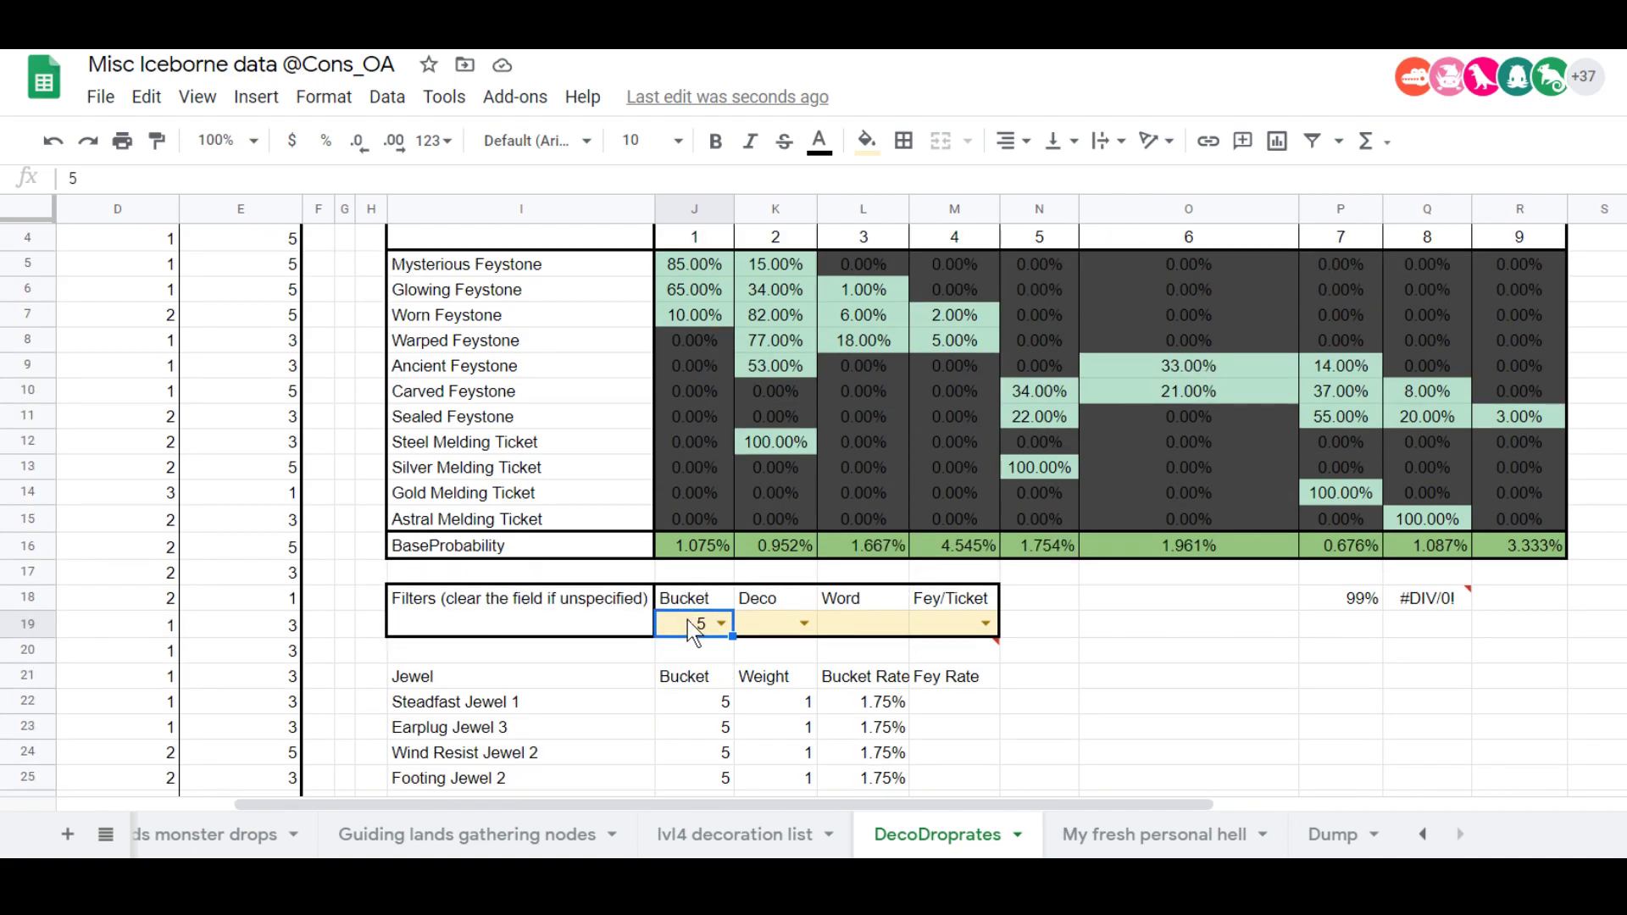
{"action": "type", "text": "1"}
{"action": "key", "text": "Return"}
{"action": "scroll", "coordinate": [687, 619], "scroll_direction": "down", "scroll_amount": 2}
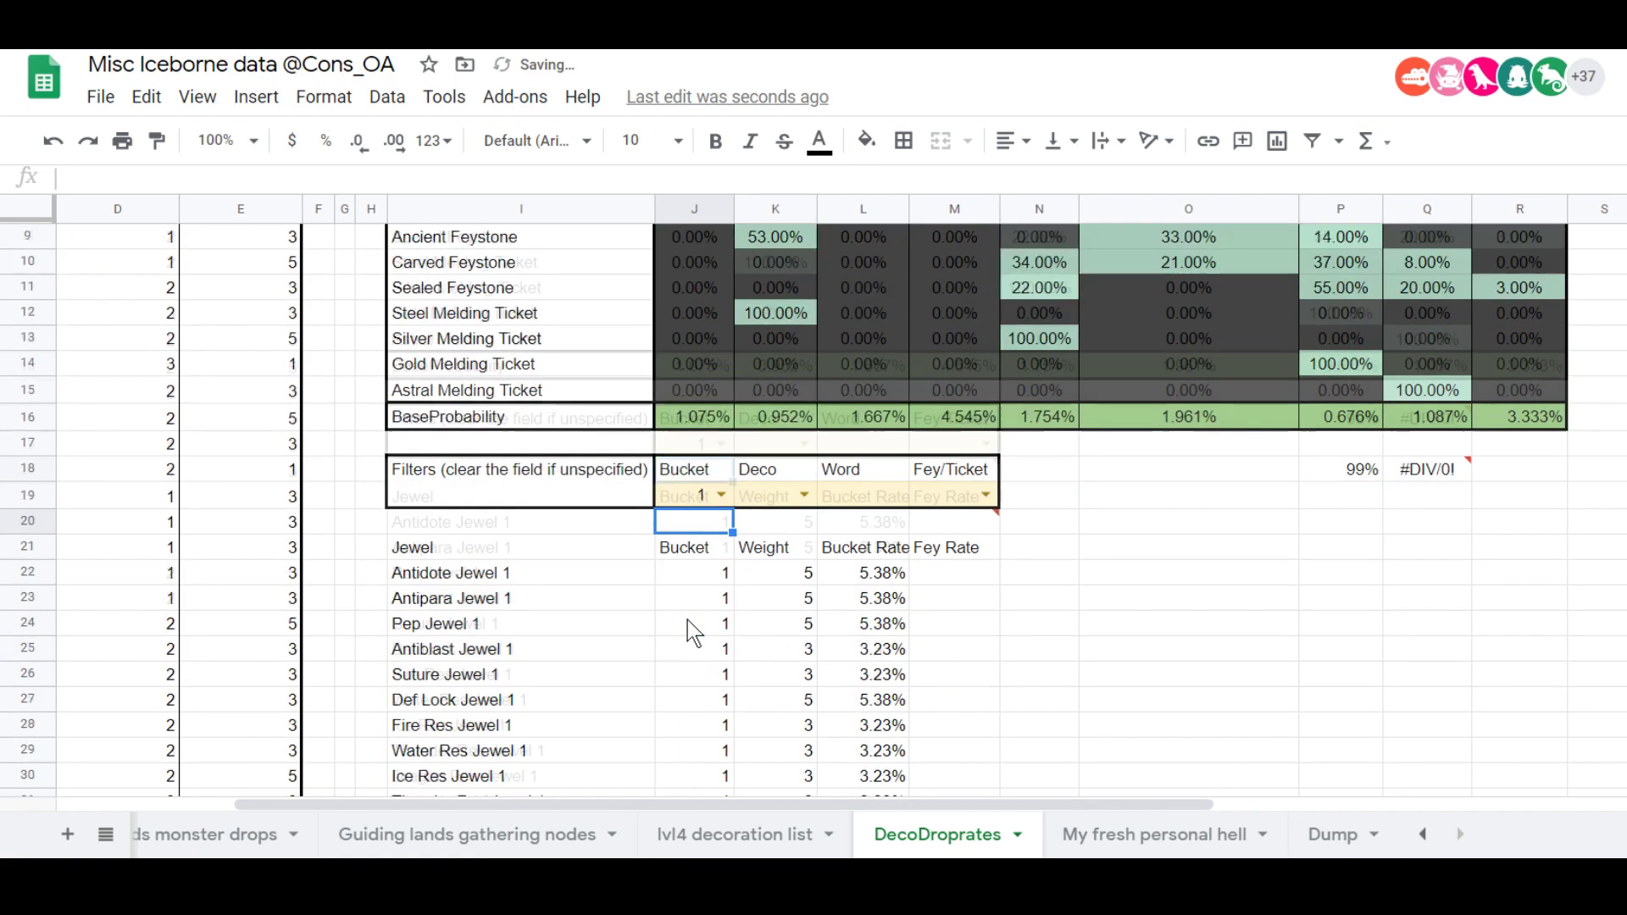
{"action": "scroll", "coordinate": [688, 619], "scroll_direction": "down", "scroll_amount": 3}
{"action": "scroll", "coordinate": [688, 619], "scroll_direction": "up", "scroll_amount": 3}
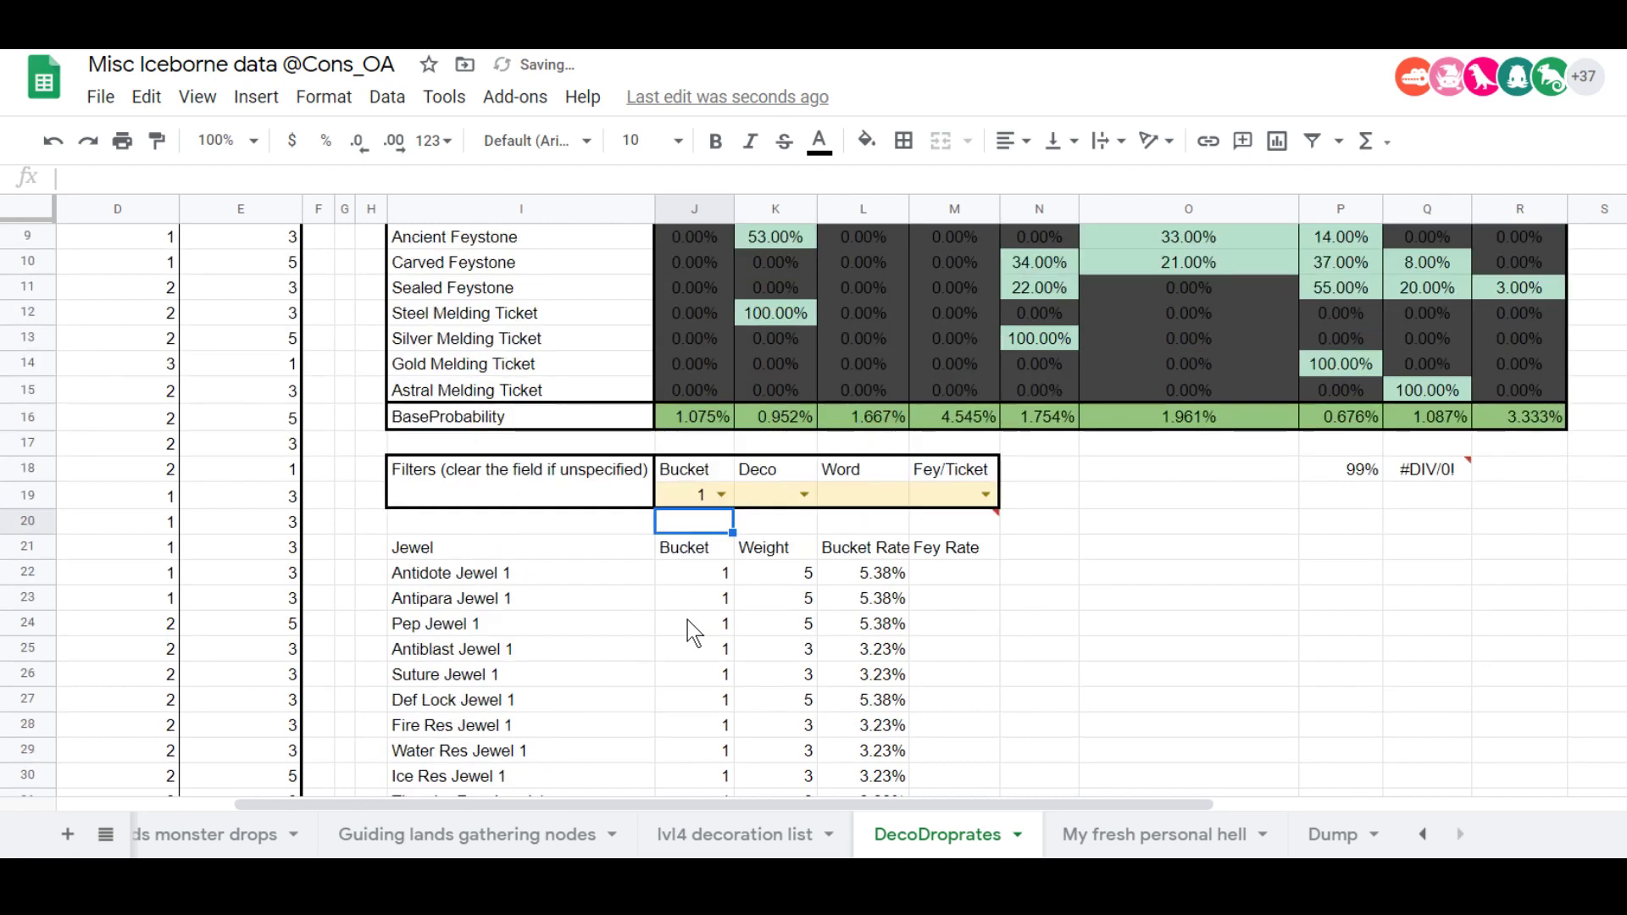
{"action": "left_click", "coordinate": [691, 496]}
{"action": "type", "text": "5"}
{"action": "key", "text": "Return"}
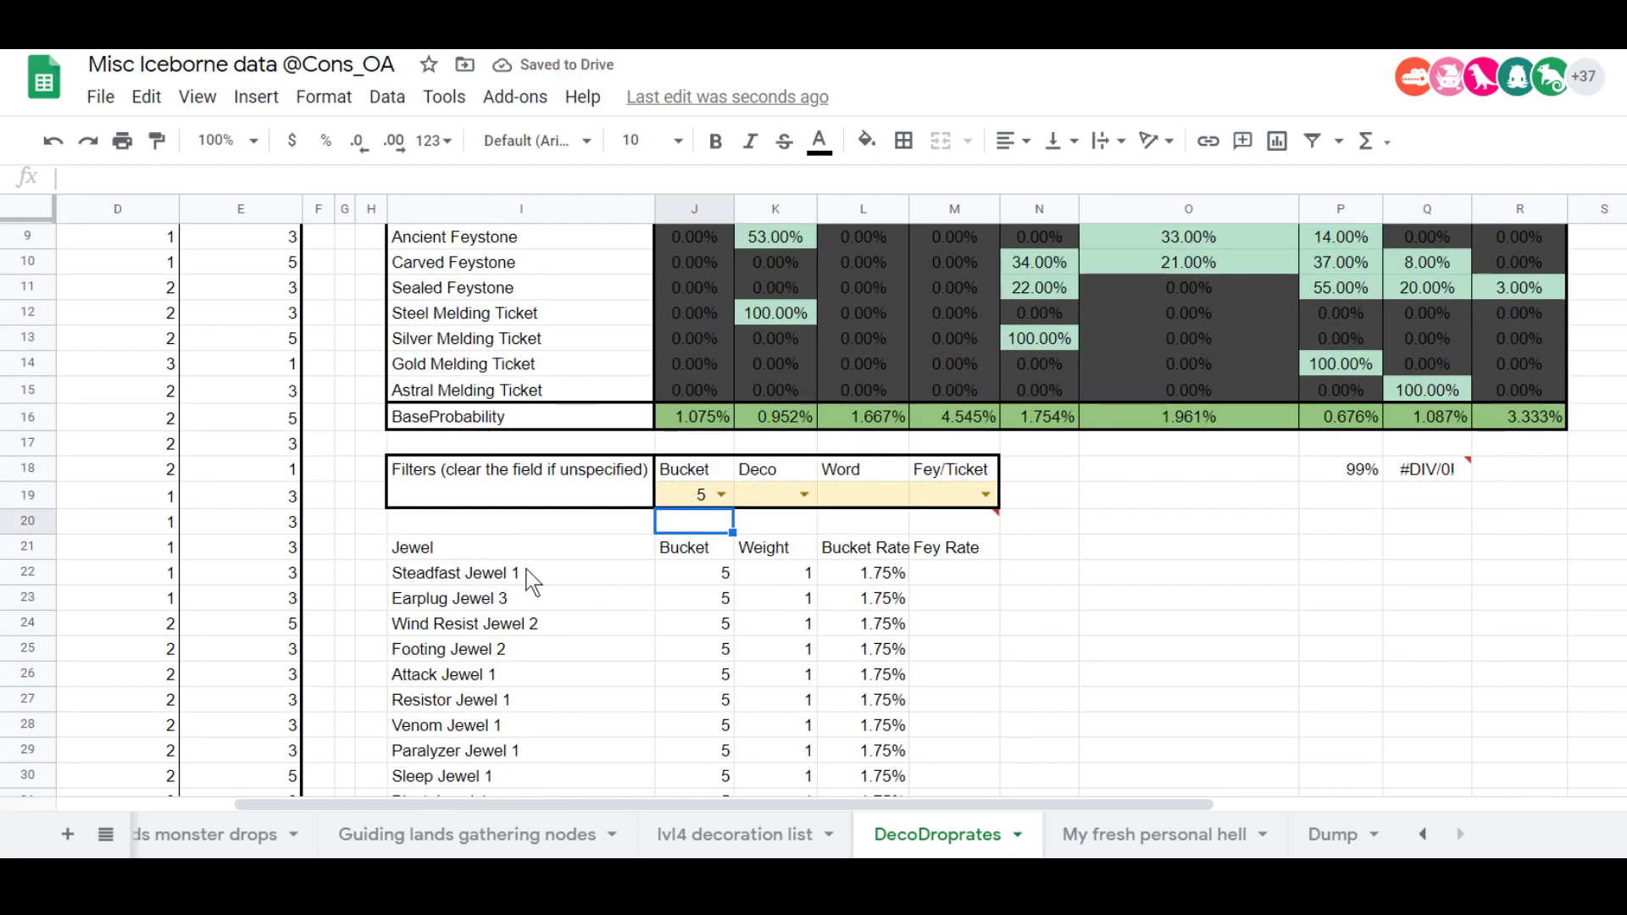
{"action": "left_click_drag", "start_coordinate": [532, 572], "coordinate": [533, 843]}
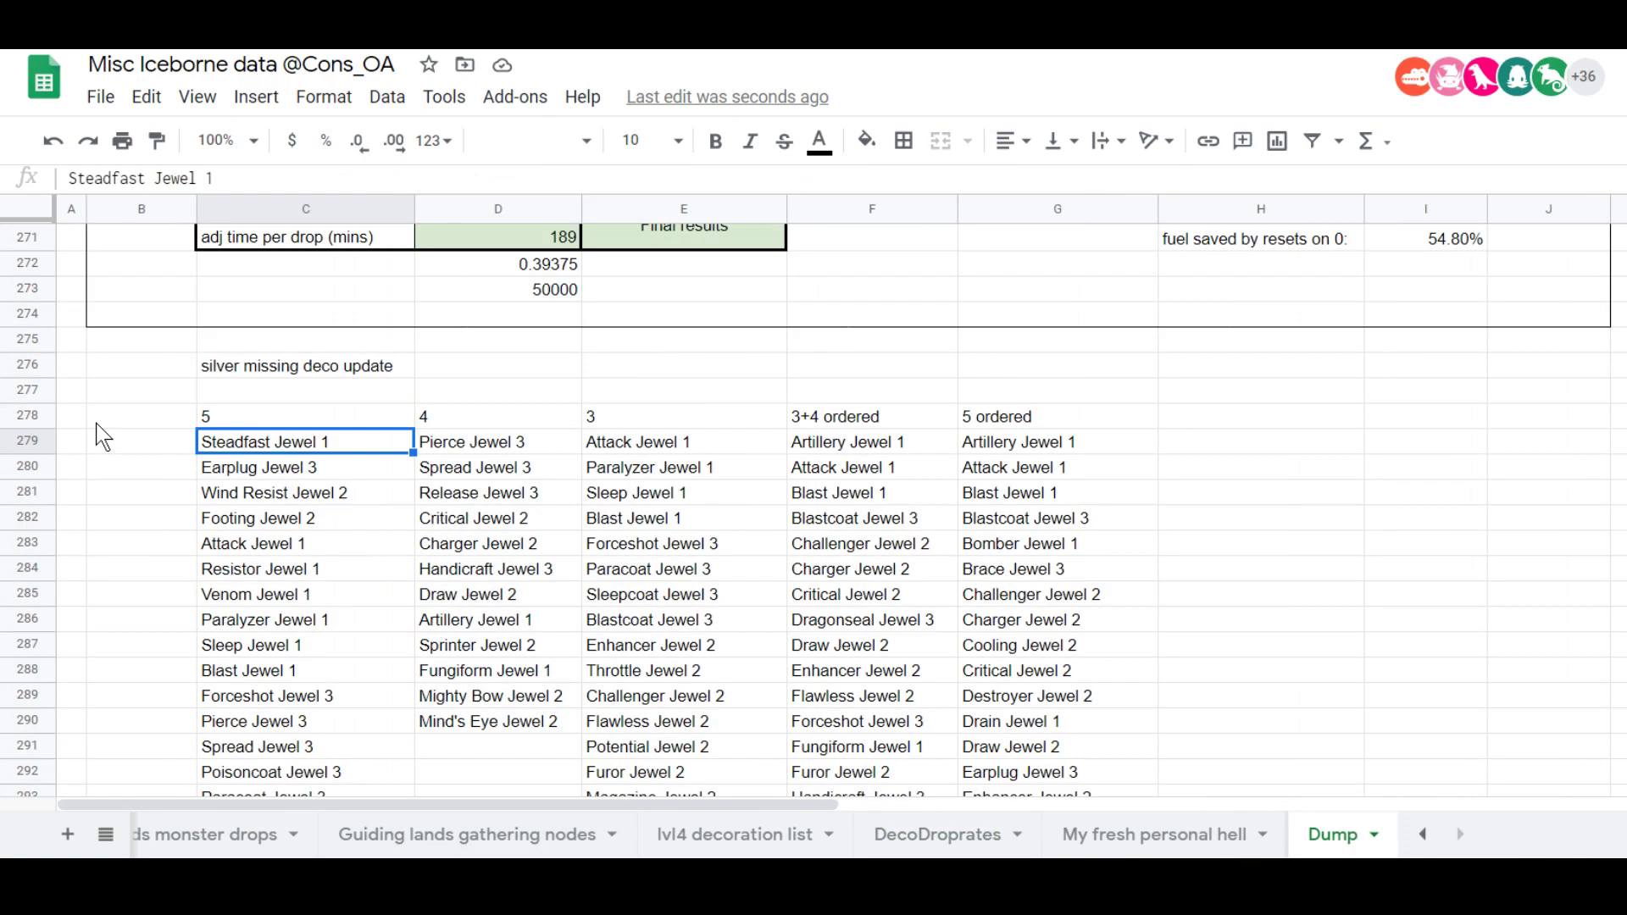
Step through the bucket 5, bucket 4 and bucket 3 jewel lists on the Dump sheet.
{"action": "key", "text": "Down"}
{"action": "key", "text": "Down"}
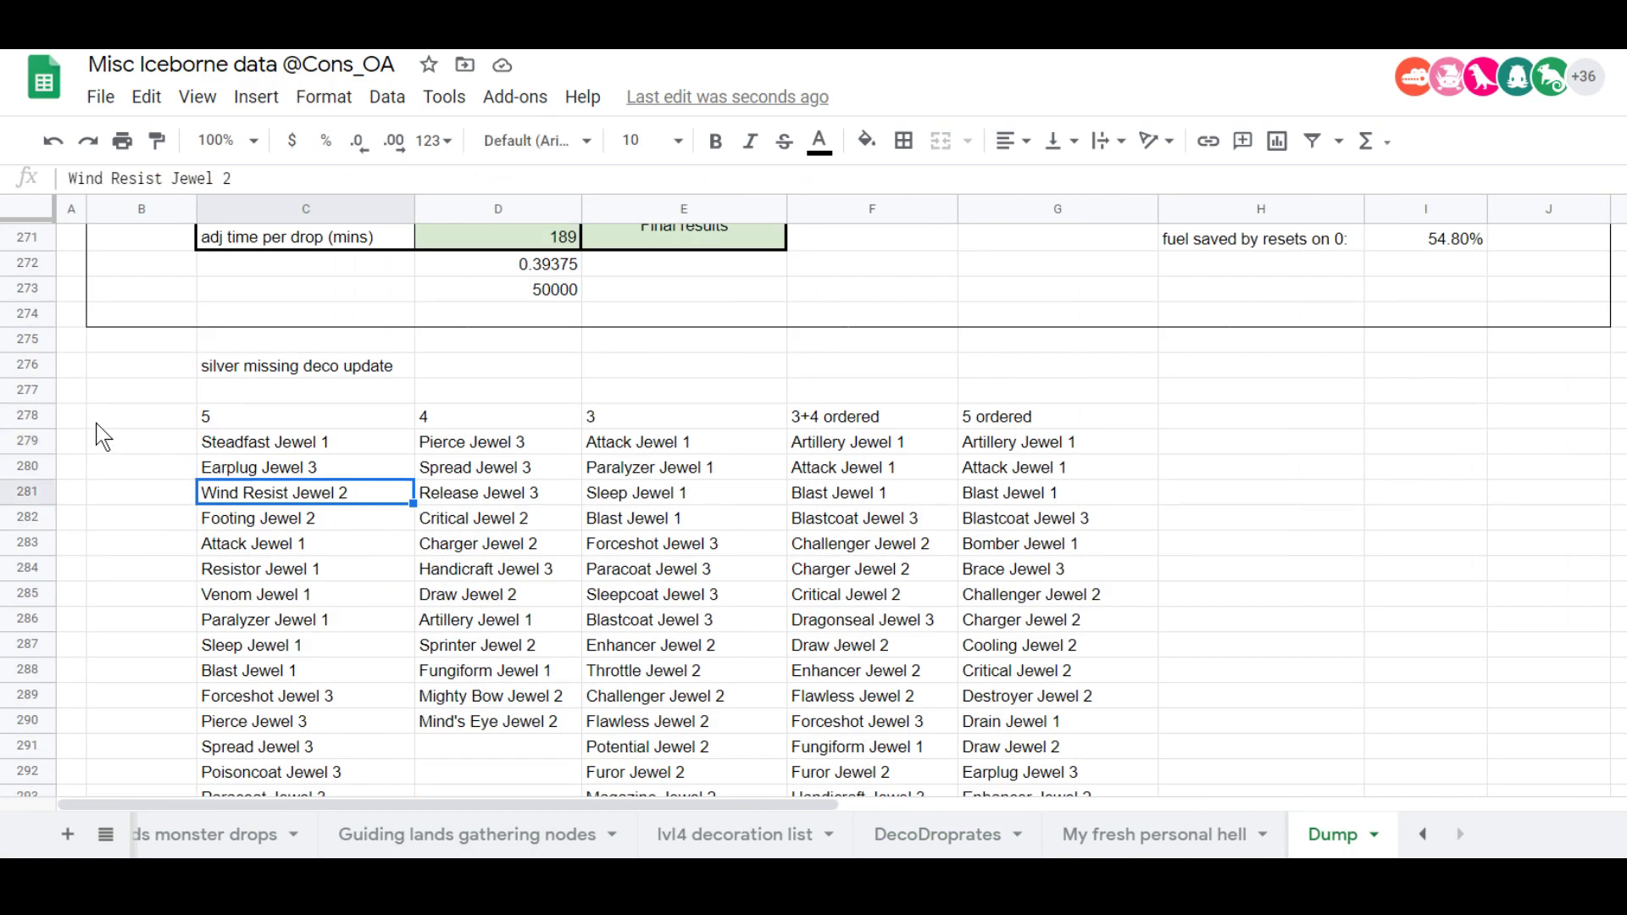
{"action": "key", "text": "Up"}
{"action": "key", "text": "Up"}
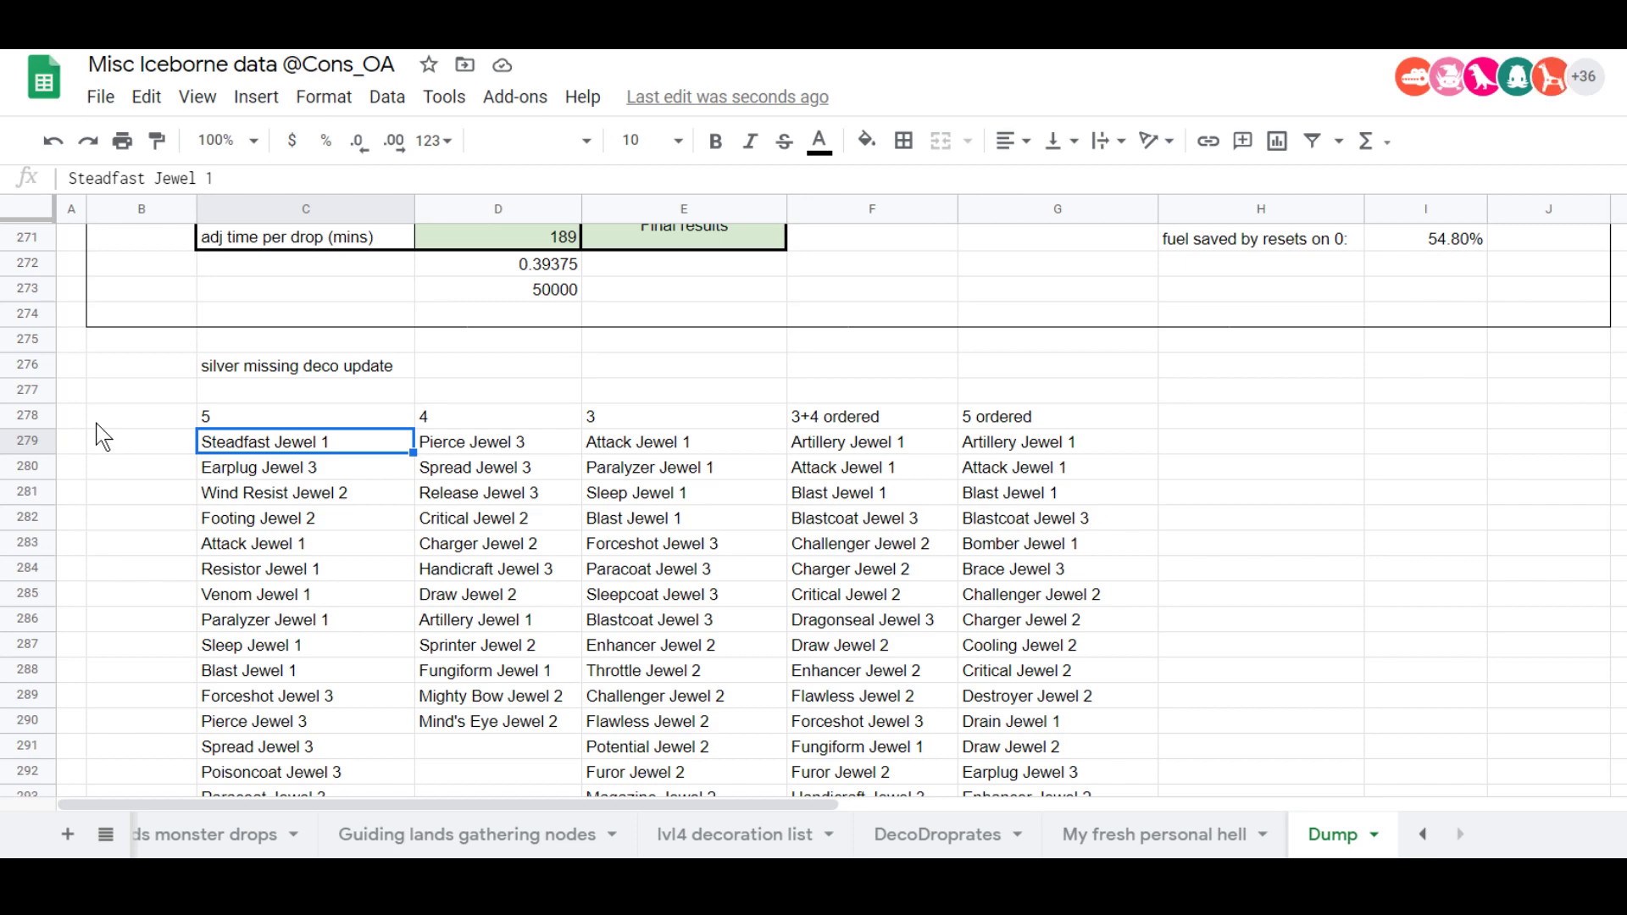
{"action": "key", "text": "Right"}
{"action": "key", "text": "Down"}
{"action": "key", "text": "Down"}
{"action": "key", "text": "Down"}
{"action": "key", "text": "Right"}
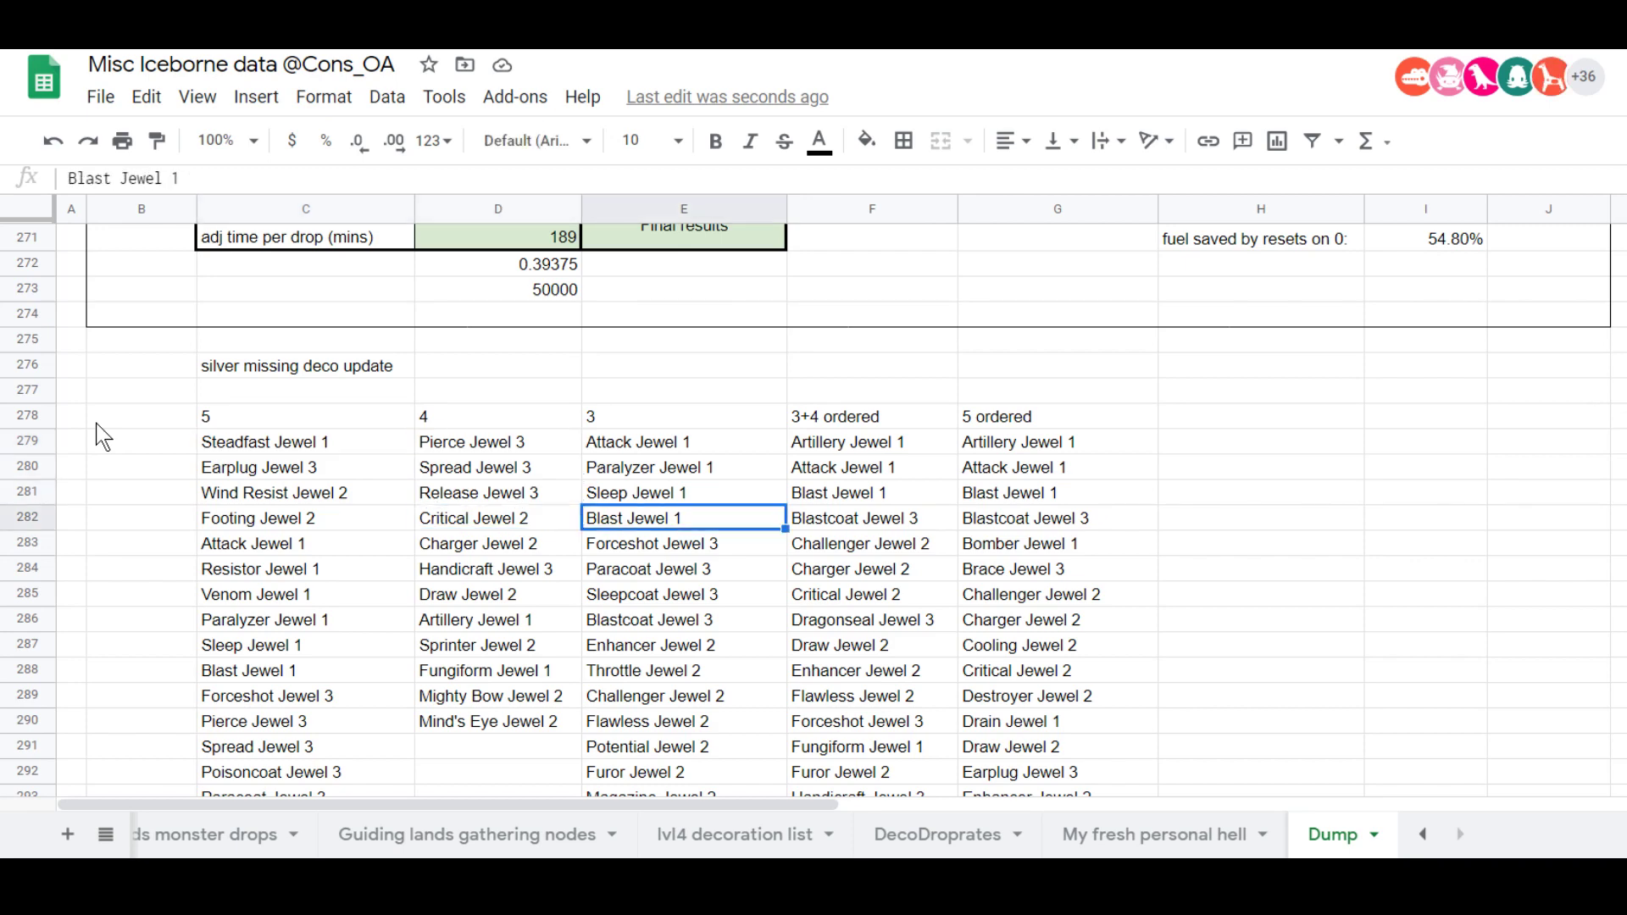
{"action": "key", "text": "Up"}
{"action": "key", "text": "Up"}
{"action": "key", "text": "Up"}
{"action": "key", "text": "Left"}
{"action": "key", "text": "Down"}
{"action": "key", "text": "Down"}
{"action": "key", "text": "Down"}
{"action": "key", "text": "Down"}
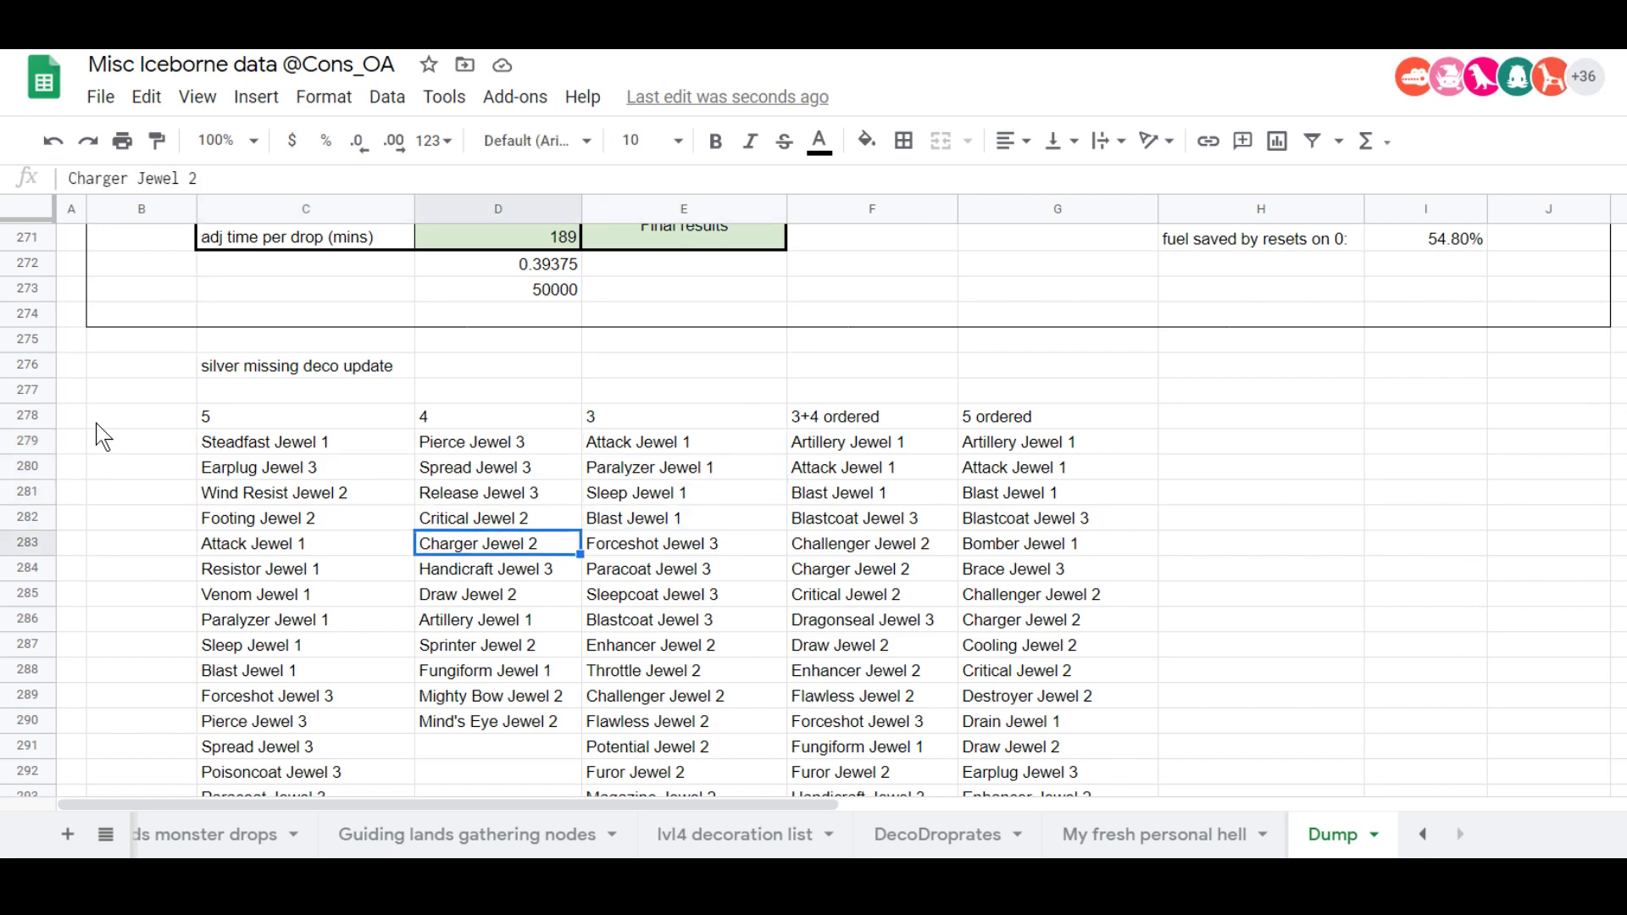
Move between the '3+4 ordered' and '5 ordered' jewel lists, stepping down each.
{"action": "key", "text": "Right"}
{"action": "key", "text": "Right"}
{"action": "key", "text": "Right"}
{"action": "key", "text": "Up"}
{"action": "key", "text": "Left"}
{"action": "key", "text": "Left"}
{"action": "key", "text": "Up"}
{"action": "key", "text": "Up"}
{"action": "key", "text": "Up"}
{"action": "key", "text": "Right"}
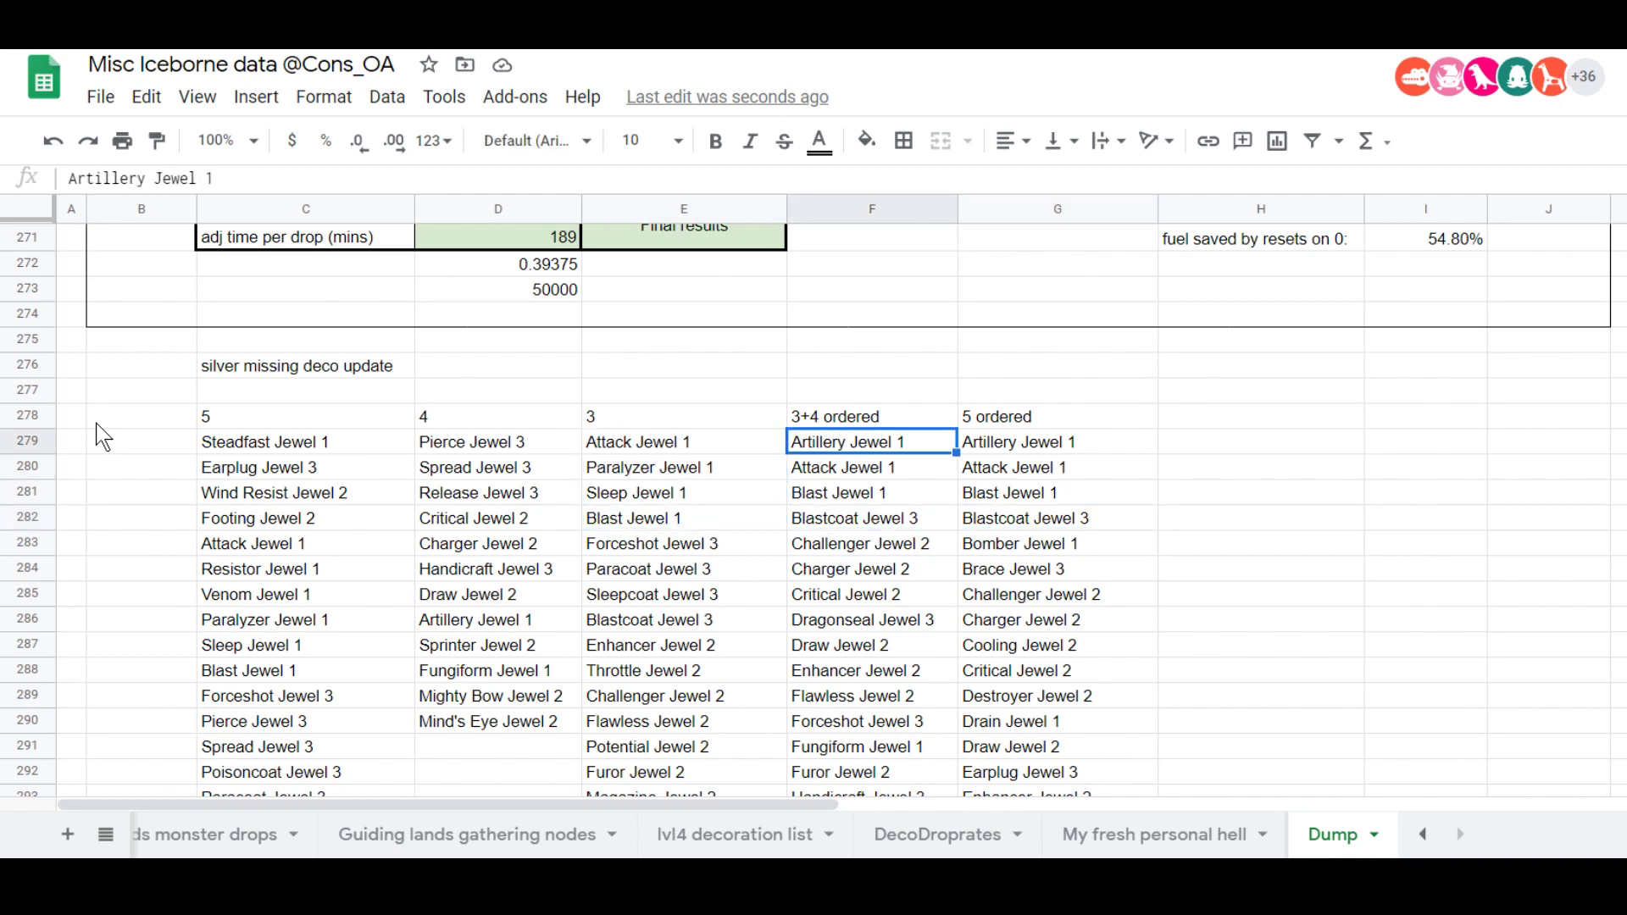
{"action": "key", "text": "Down"}
{"action": "key", "text": "Down"}
{"action": "key", "text": "Down"}
{"action": "key", "text": "Down"}
{"action": "key", "text": "Down"}
{"action": "key", "text": "Down"}
{"action": "key", "text": "Down"}
{"action": "key", "text": "Down"}
{"action": "key", "text": "Up"}
{"action": "key", "text": "Right"}
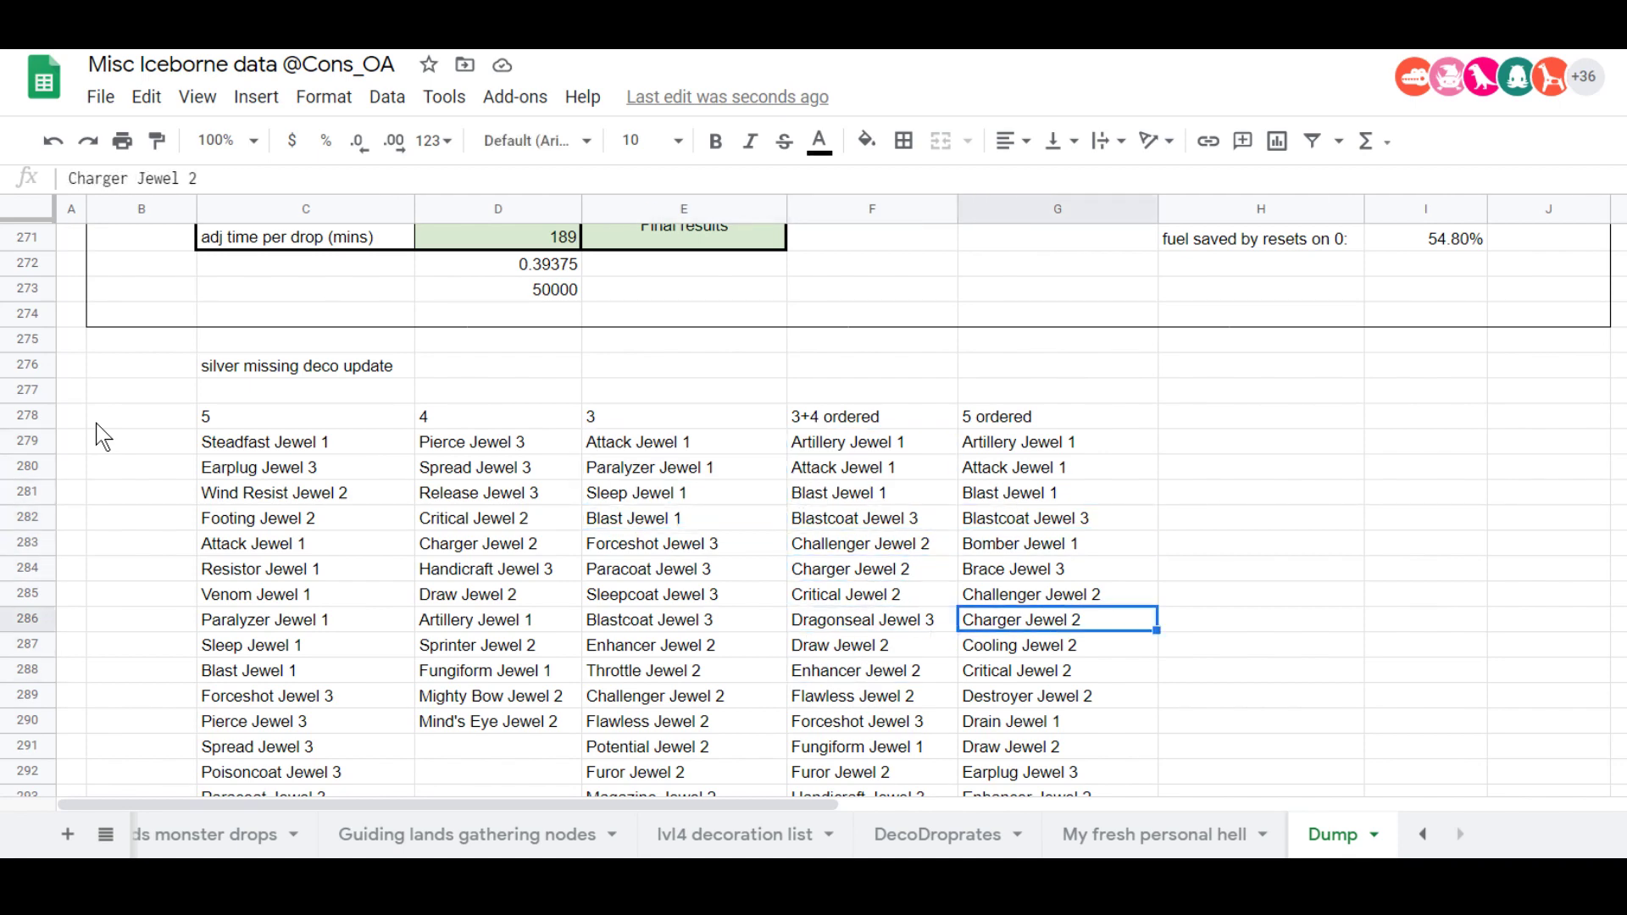
{"action": "key", "text": "Up"}
{"action": "key", "text": "Up"}
{"action": "key", "text": "Up"}
{"action": "key", "text": "Up"}
{"action": "key", "text": "Down"}
{"action": "key", "text": "Down"}
{"action": "key", "text": "Down"}
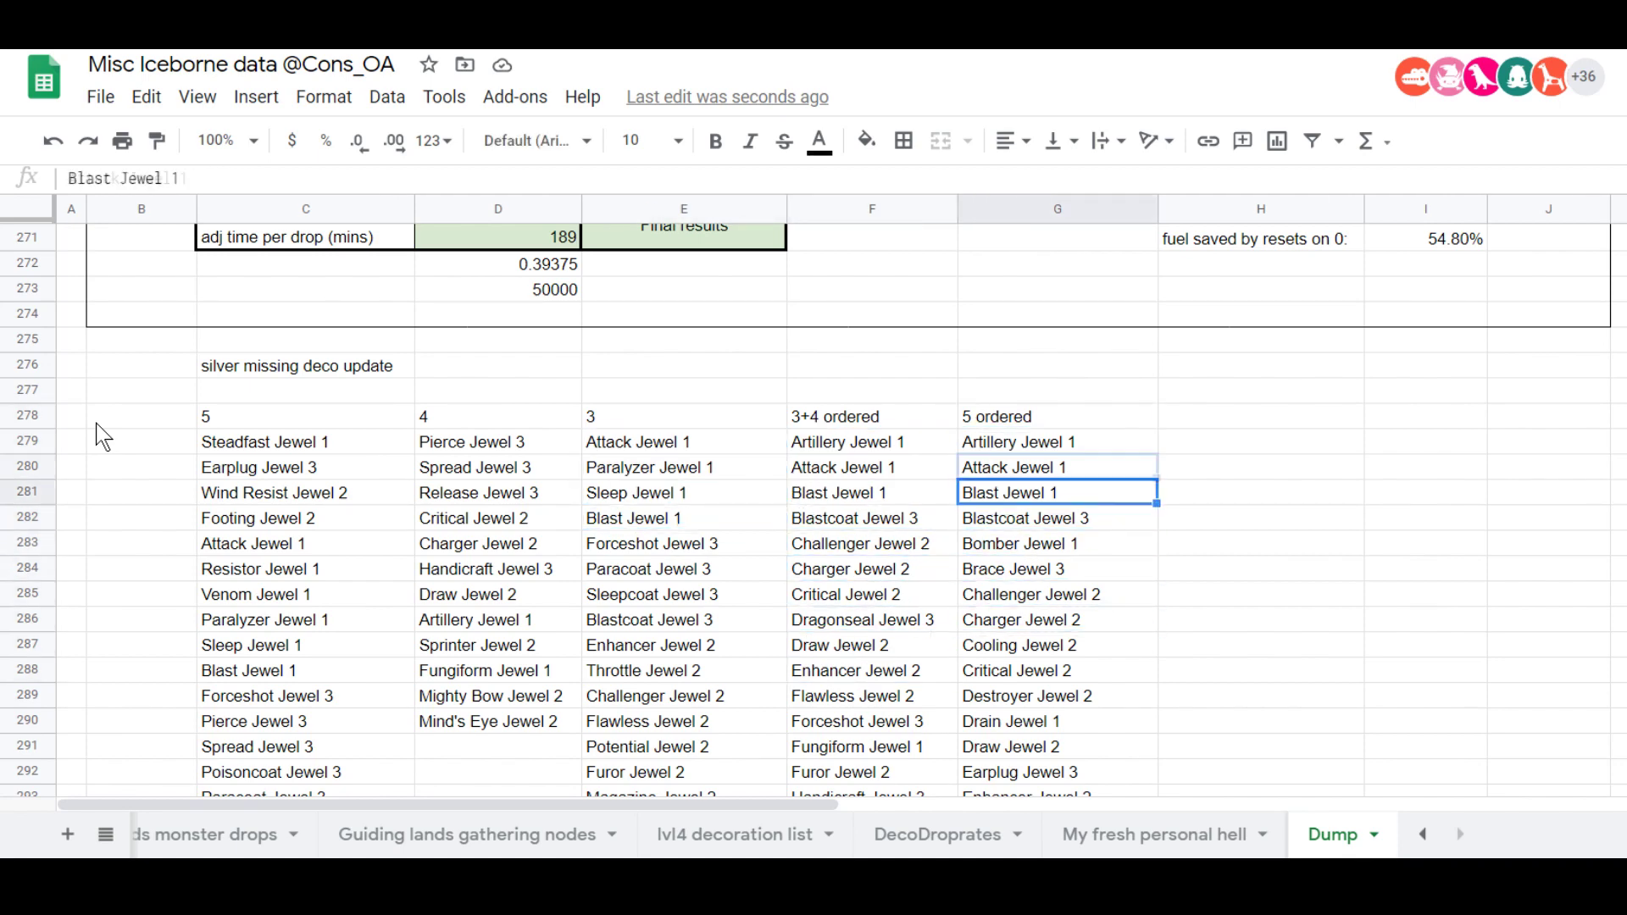
{"action": "key", "text": "Down"}
{"action": "key", "text": "Down"}
{"action": "key", "text": "Down"}
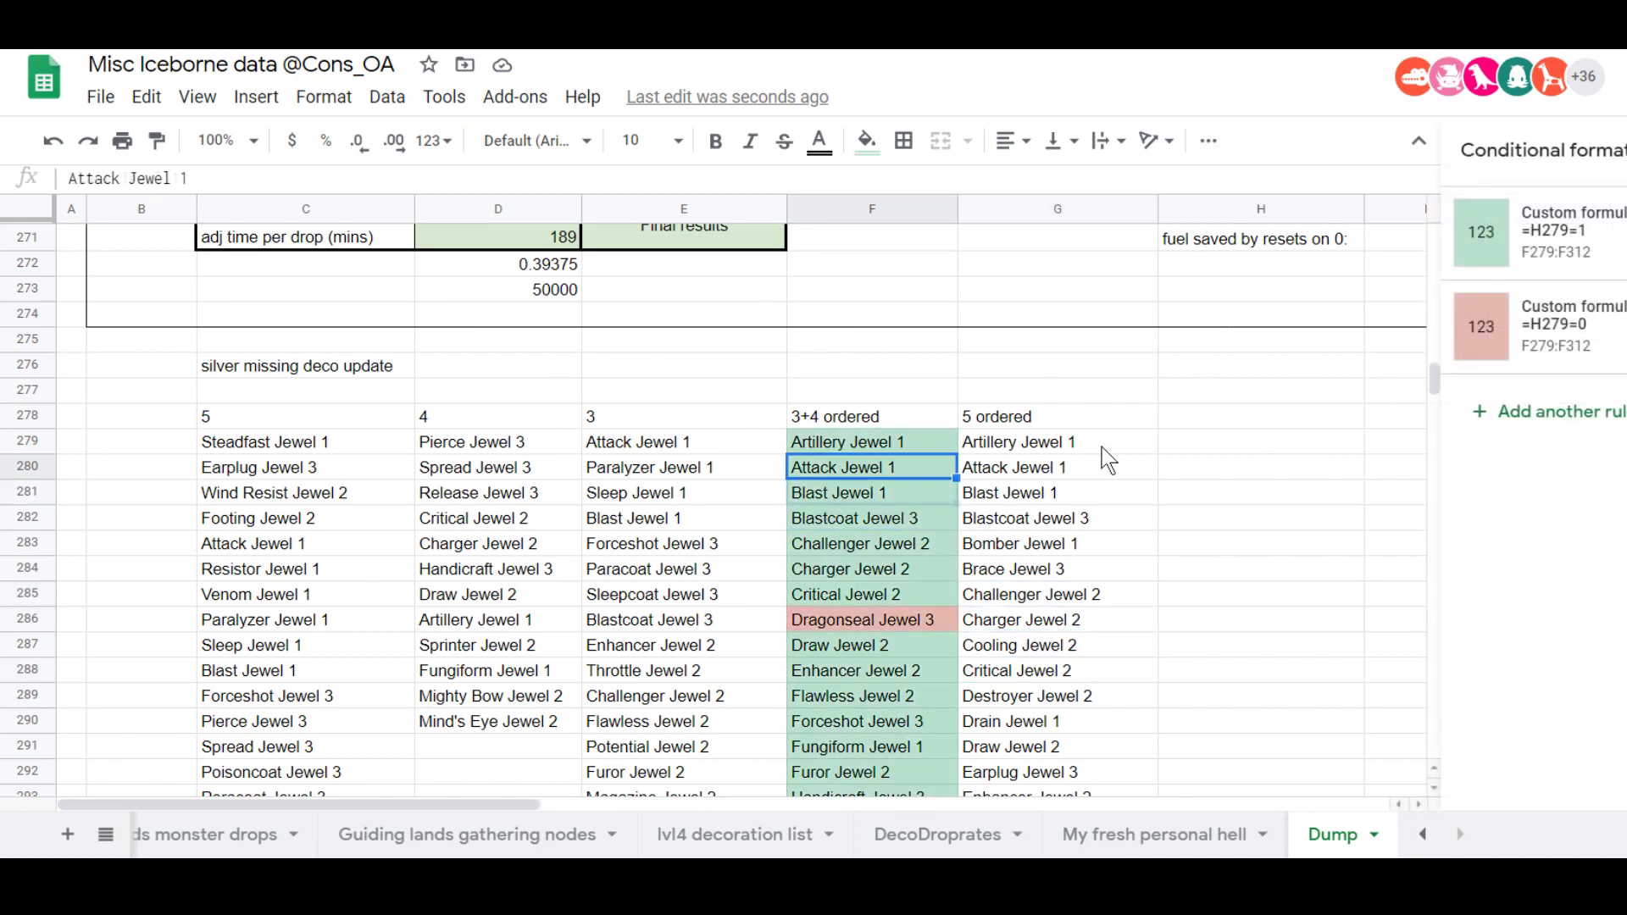
{"action": "key", "text": "Up"}
{"action": "key", "text": "Down"}
{"action": "key", "text": "Down"}
{"action": "key", "text": "Down"}
{"action": "key", "text": "Up"}
{"action": "key", "text": "Up"}
{"action": "key", "text": "Up"}
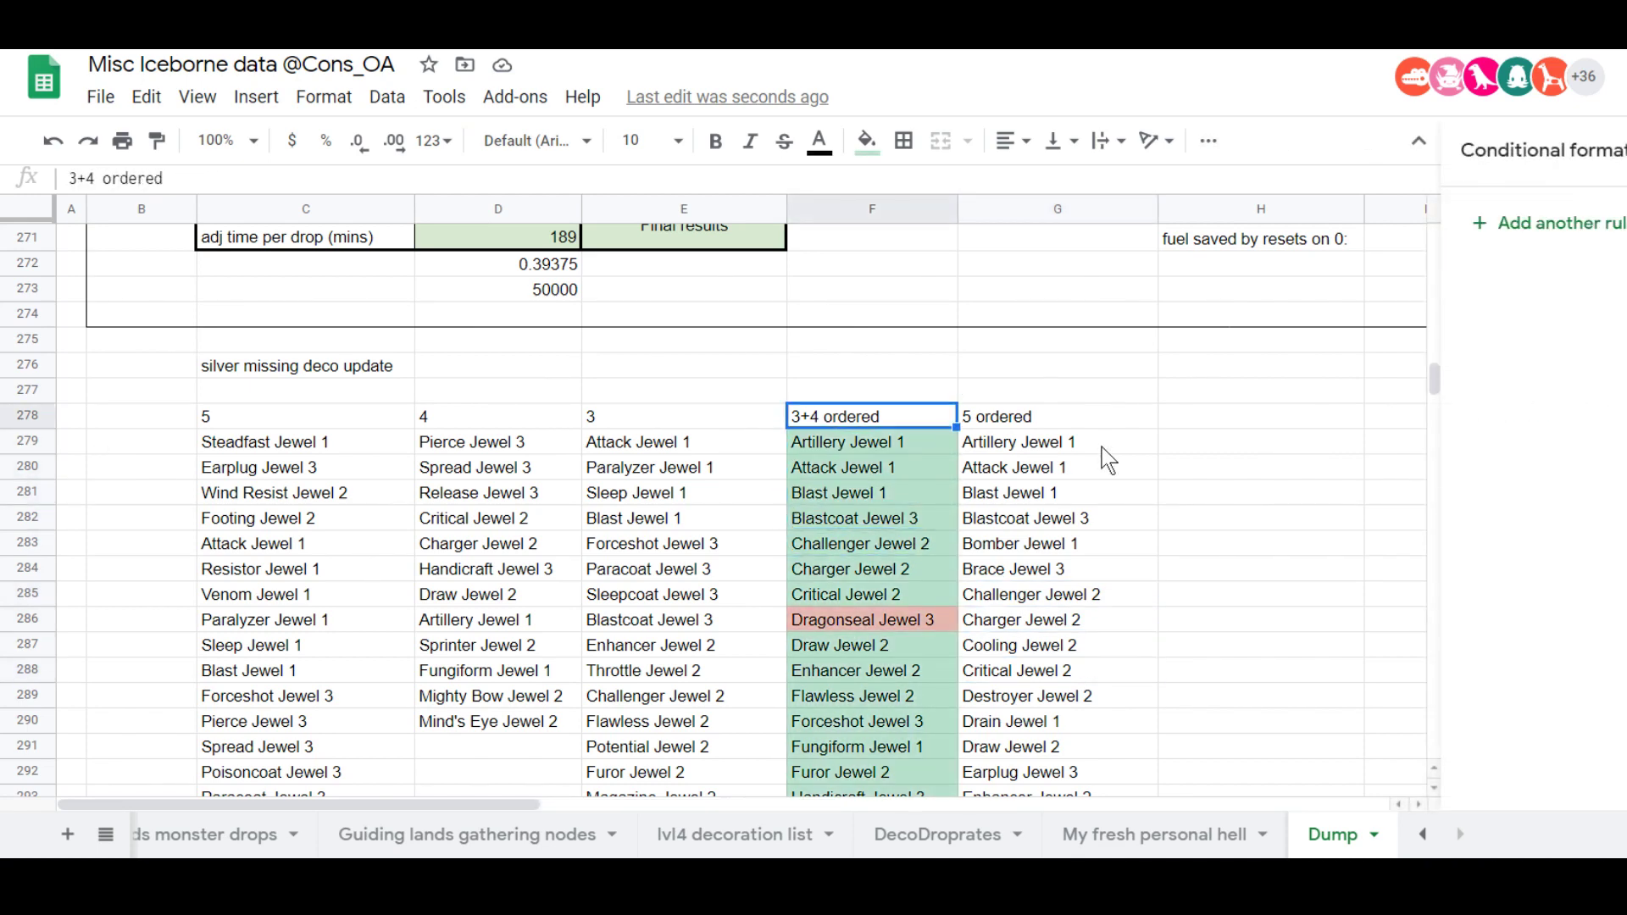
{"action": "key", "text": "Down"}
{"action": "key", "text": "Right"}
{"action": "key", "text": "Down"}
{"action": "key", "text": "Down"}
{"action": "key", "text": "Up"}
{"action": "key", "text": "Up"}
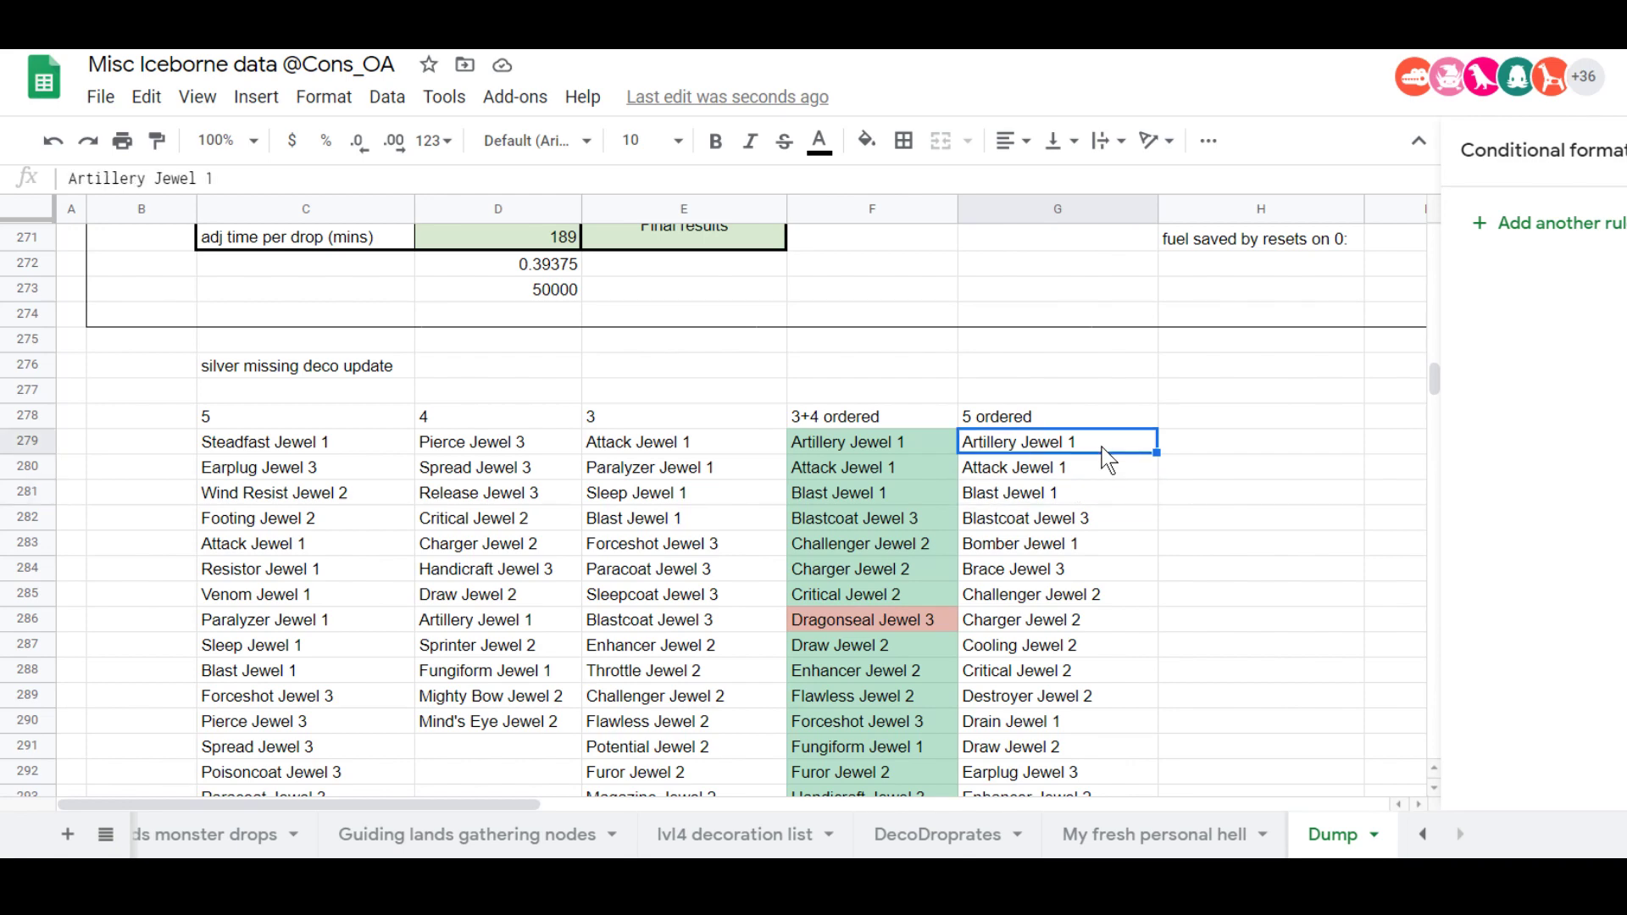
{"action": "key", "text": "Left"}
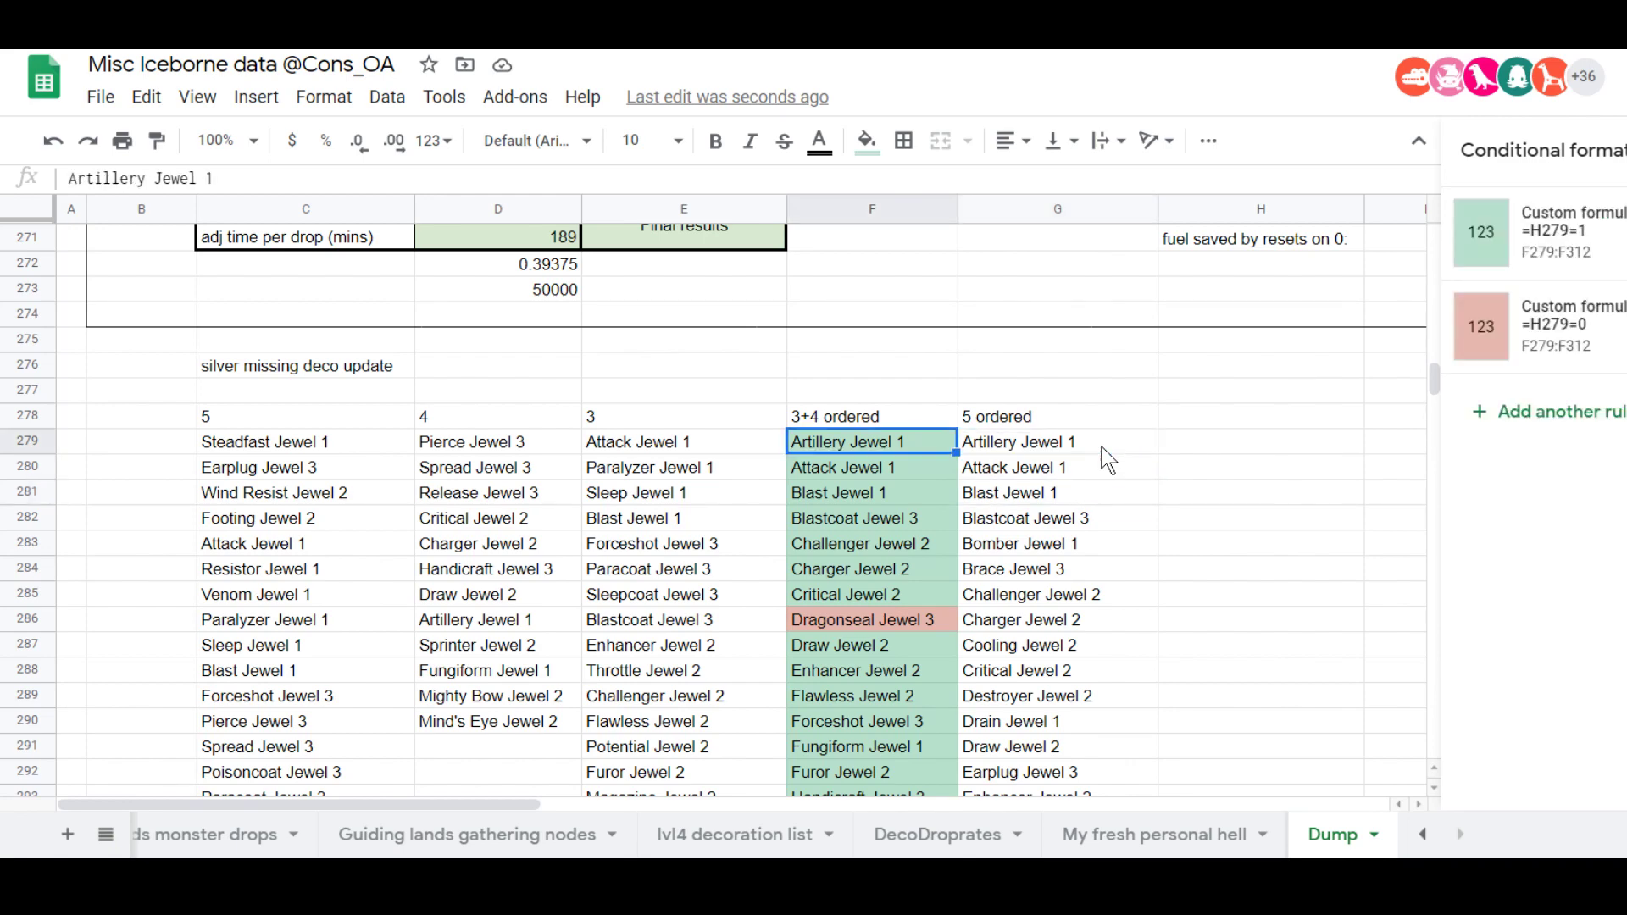
{"action": "key", "text": "Right"}
{"action": "key", "text": "Left"}
{"action": "key", "text": "Down"}
{"action": "key", "text": "Right"}
{"action": "key", "text": "Left"}
{"action": "key", "text": "Down"}
{"action": "key", "text": "Right"}
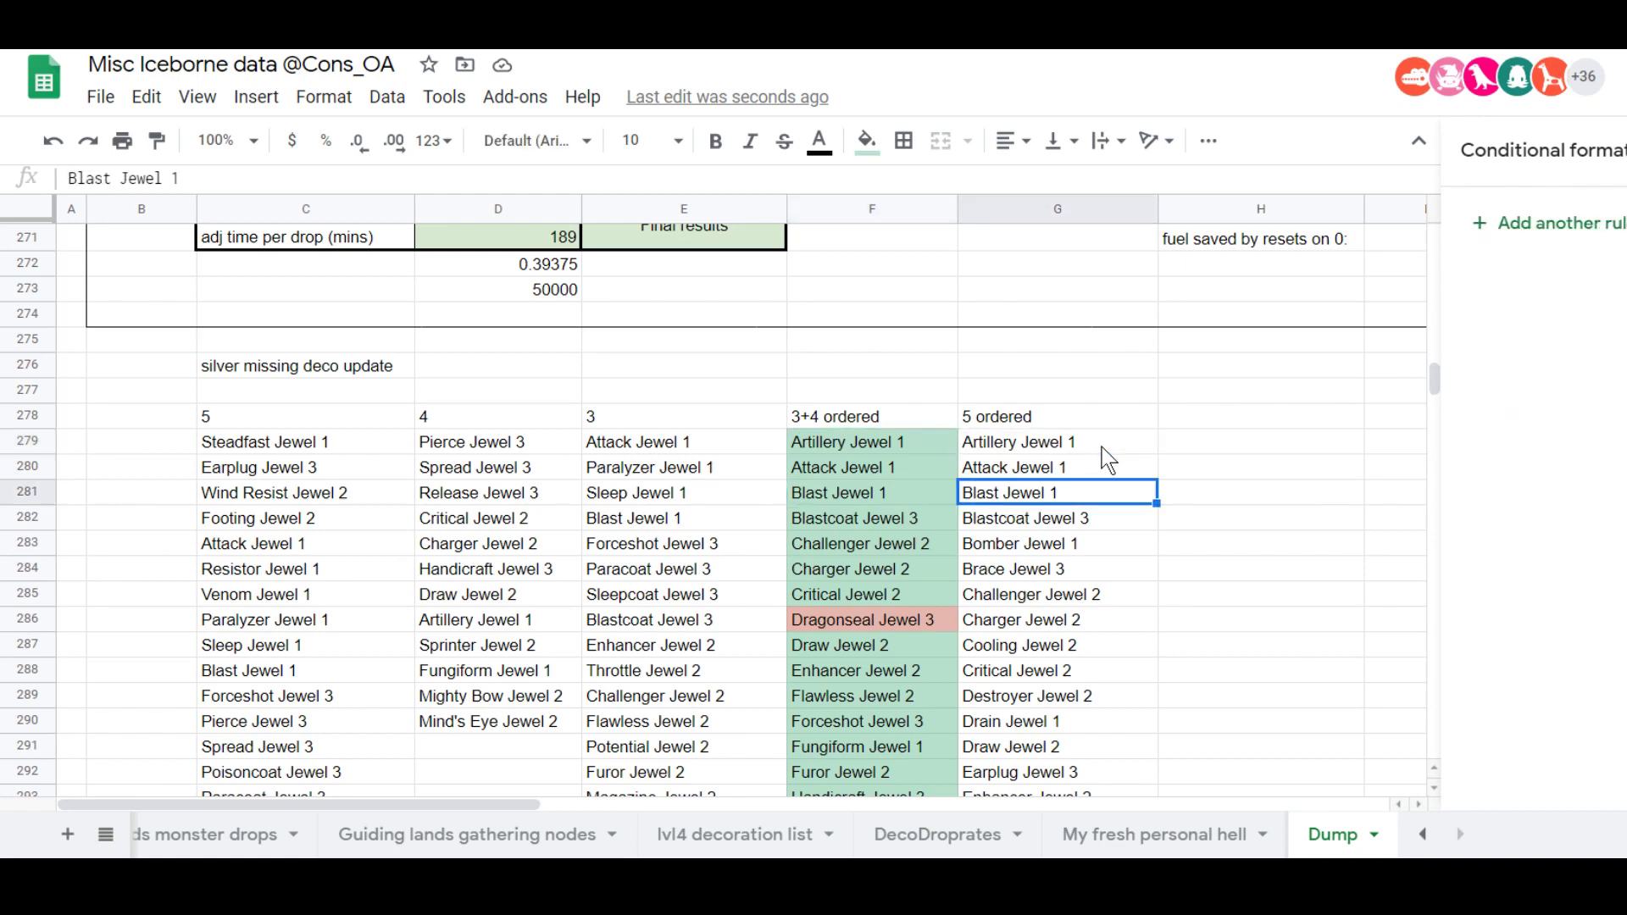
{"action": "key", "text": "Left"}
{"action": "key", "text": "Down"}
{"action": "key", "text": "Down"}
{"action": "key", "text": "Right"}
{"action": "key", "text": "Down"}
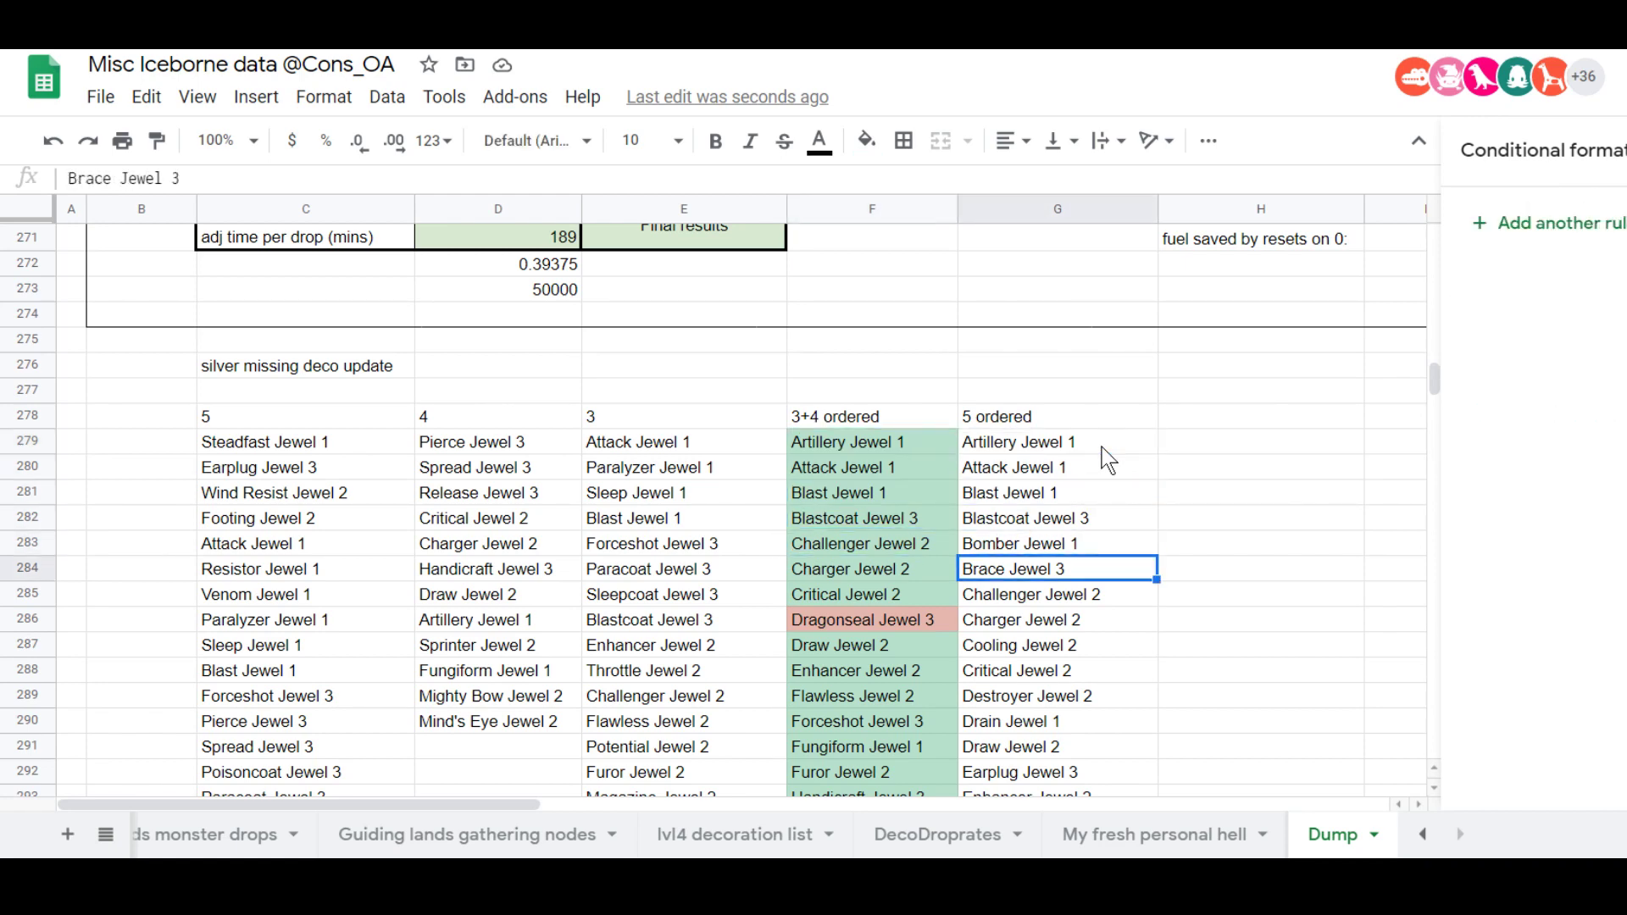
{"action": "key", "text": "Down"}
{"action": "key", "text": "Down"}
{"action": "key", "text": "Down"}
{"action": "key", "text": "Up"}
{"action": "key", "text": "Up"}
{"action": "key", "text": "Up"}
{"action": "key", "text": "Up"}
{"action": "key", "text": "Down"}
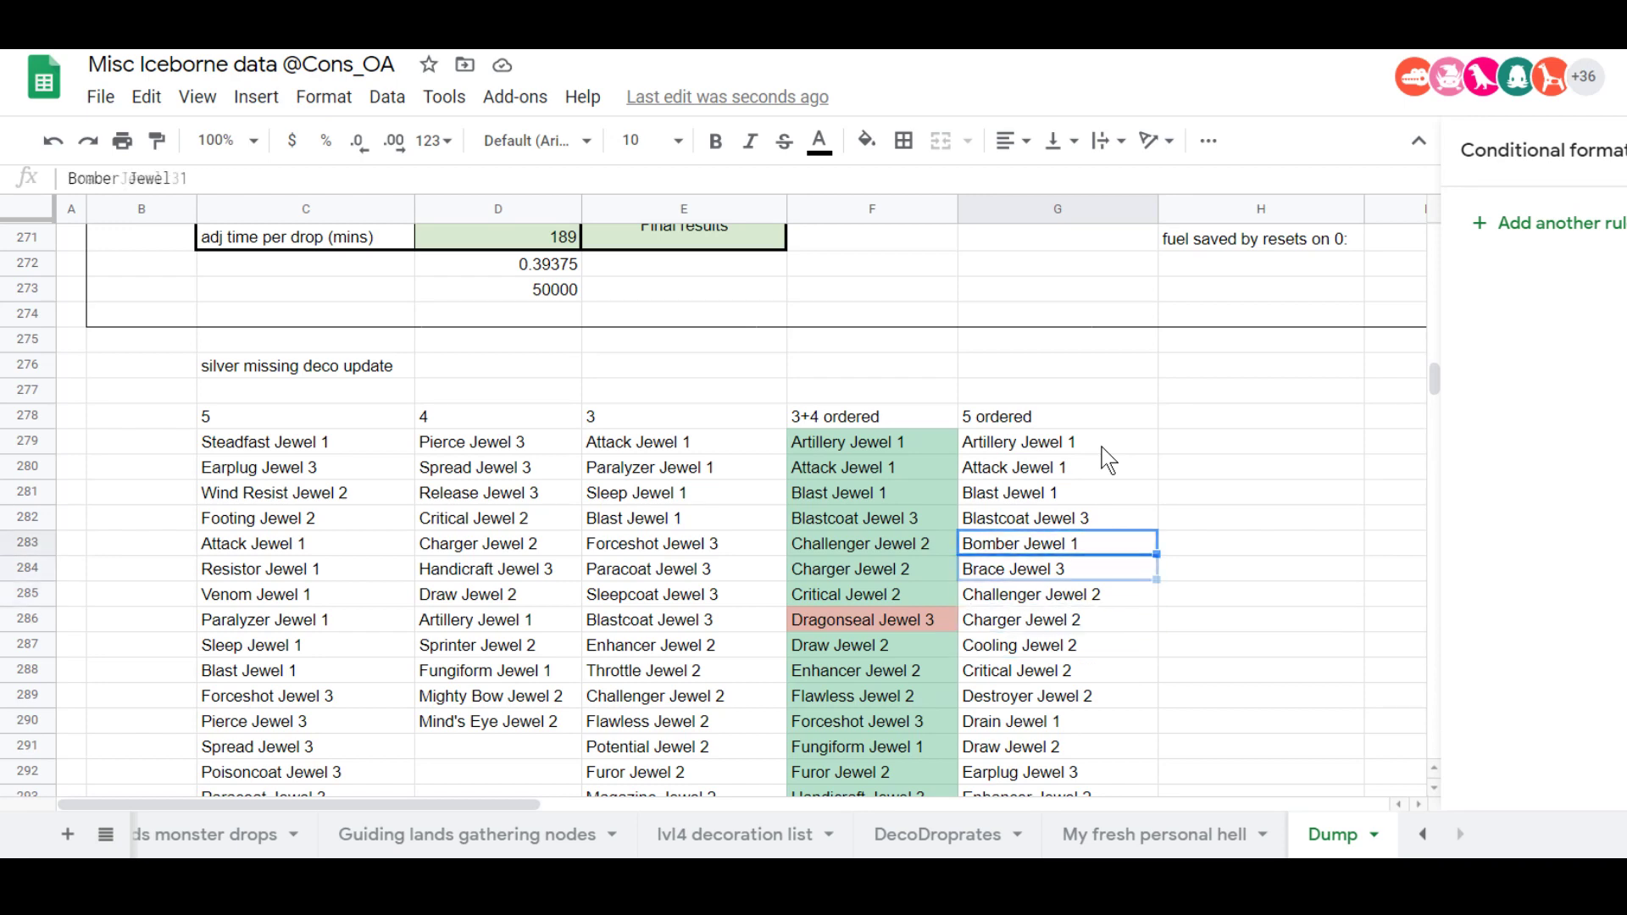
{"action": "key", "text": "Down"}
{"action": "key", "text": "Down"}
{"action": "key", "text": "Up"}
{"action": "key", "text": "Down"}
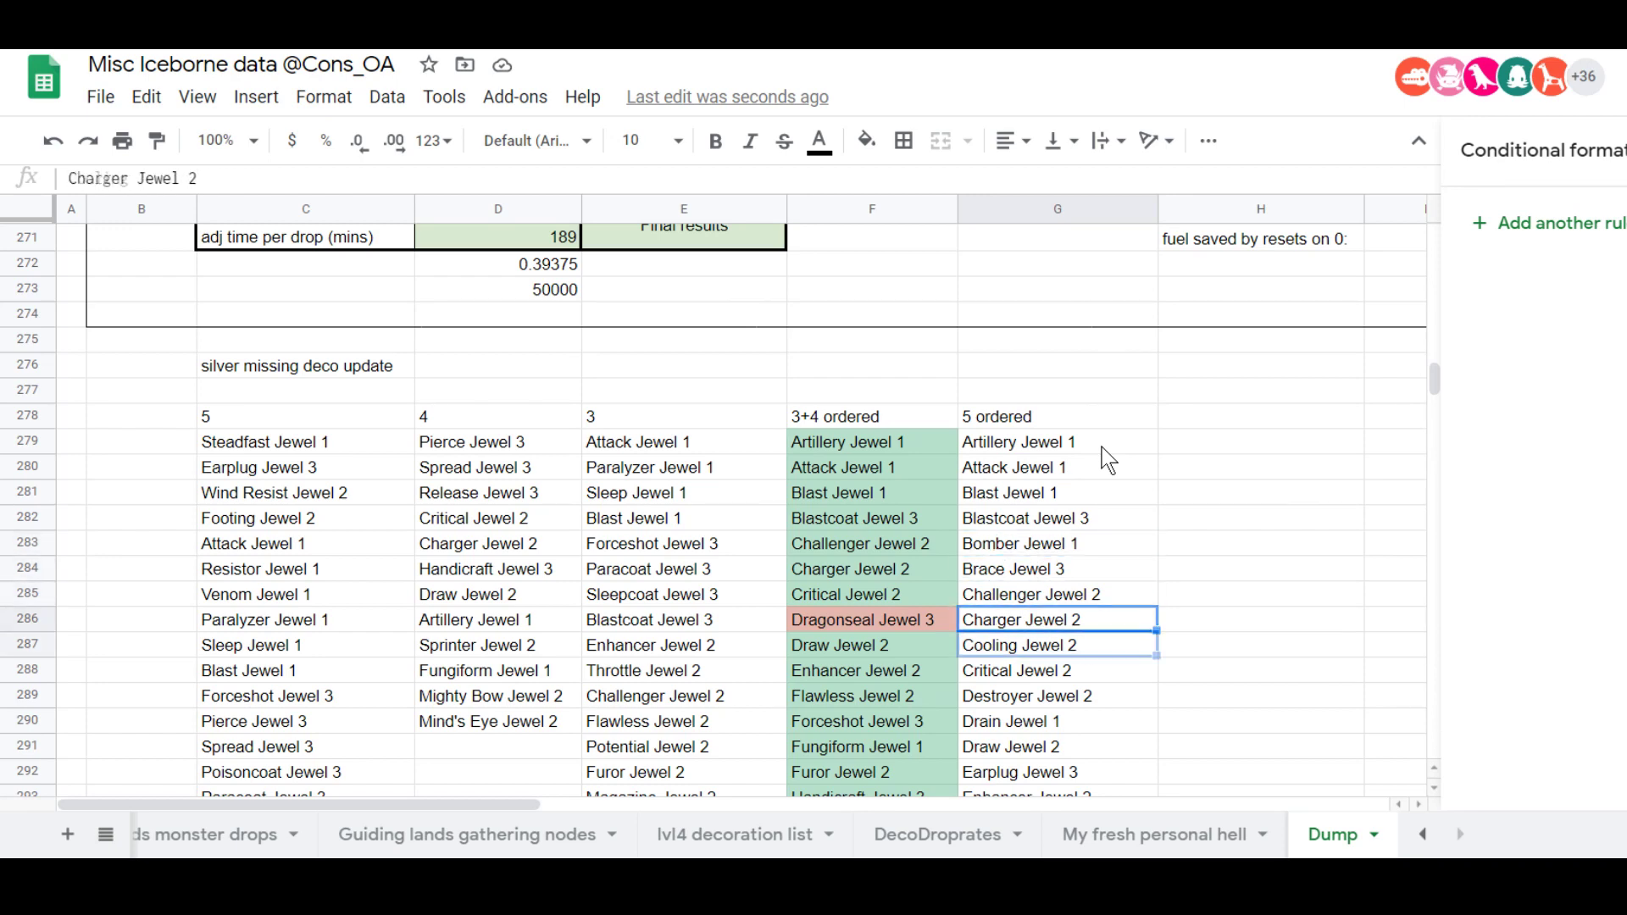
{"action": "key", "text": "Down"}
{"action": "key", "text": "Down"}
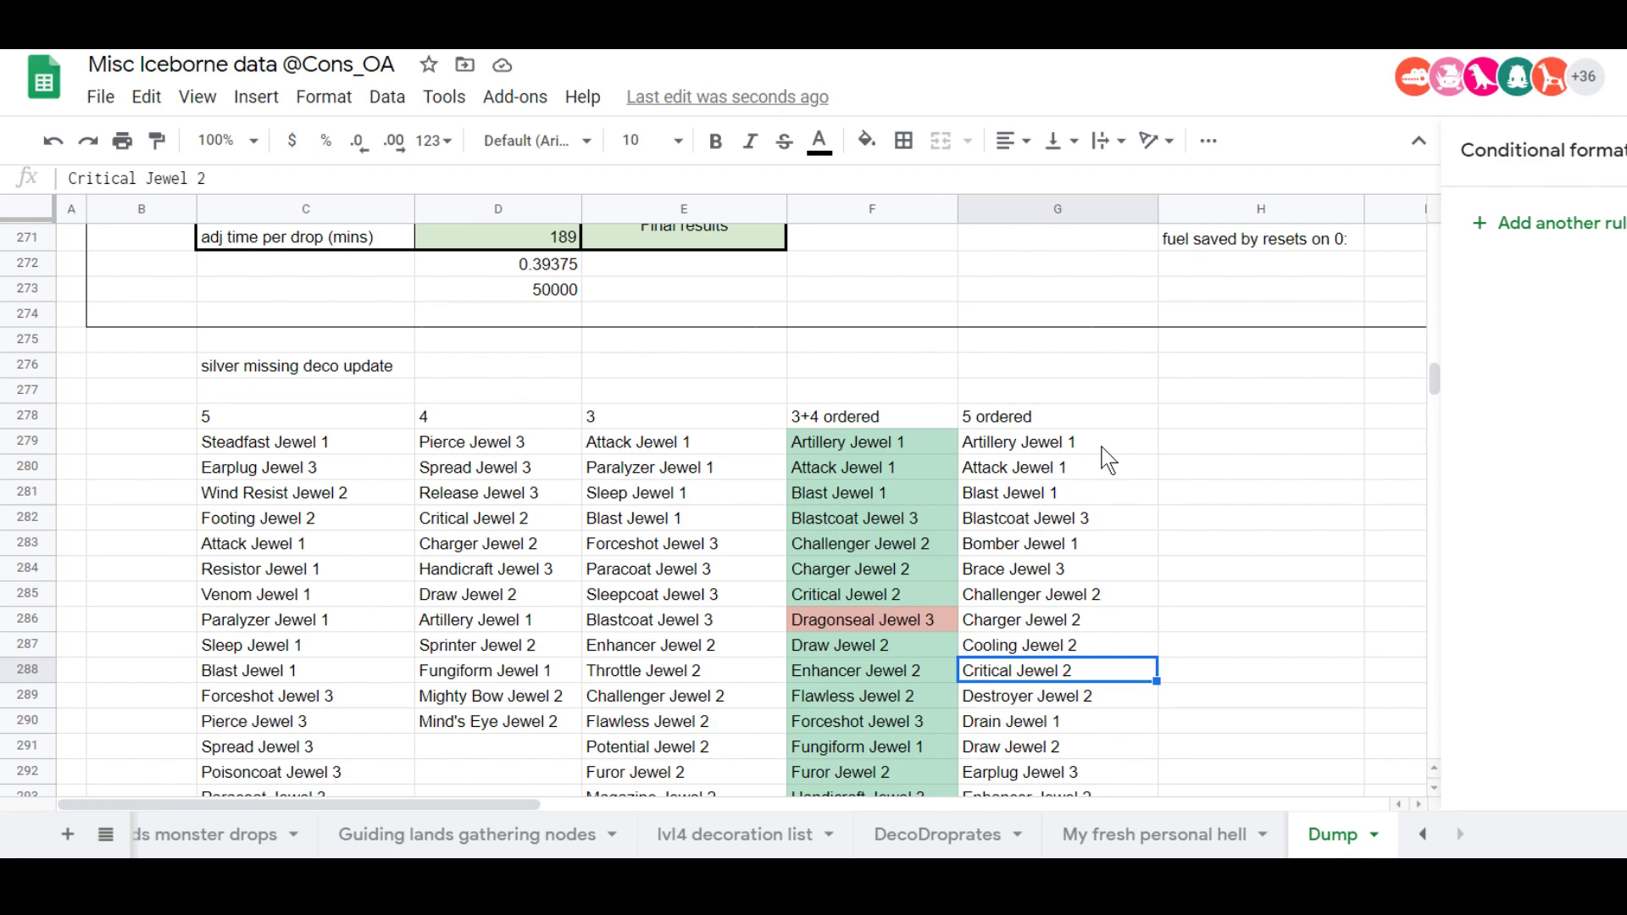
{"action": "key", "text": "Down"}
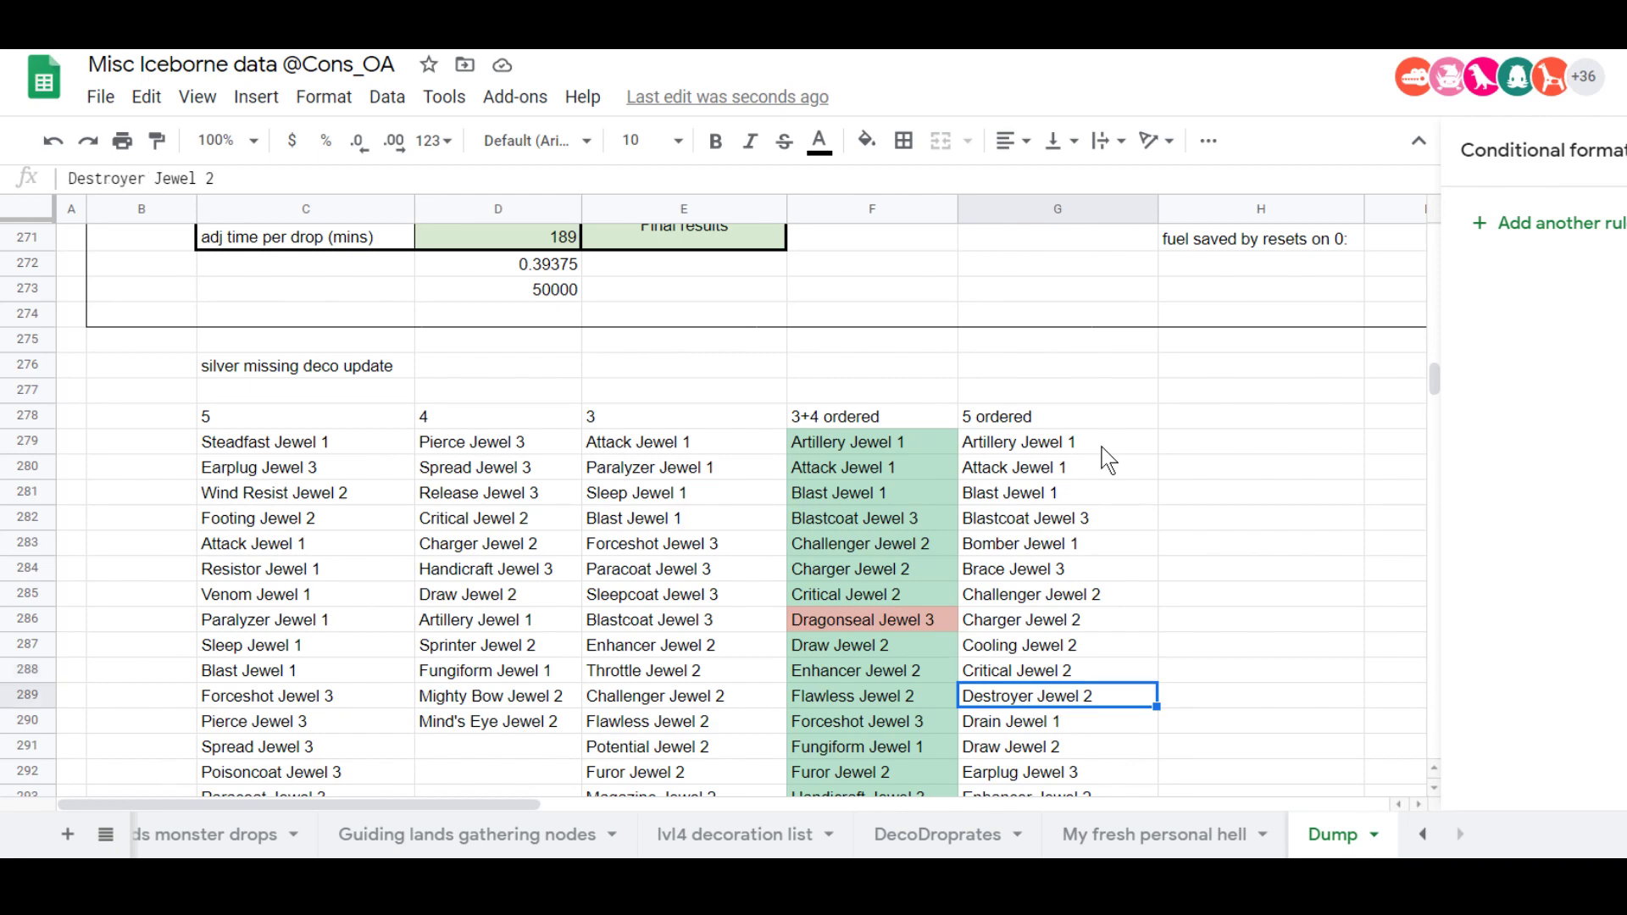
{"action": "key", "text": "Down"}
{"action": "key", "text": "Down"}
{"action": "key", "text": "Down"}
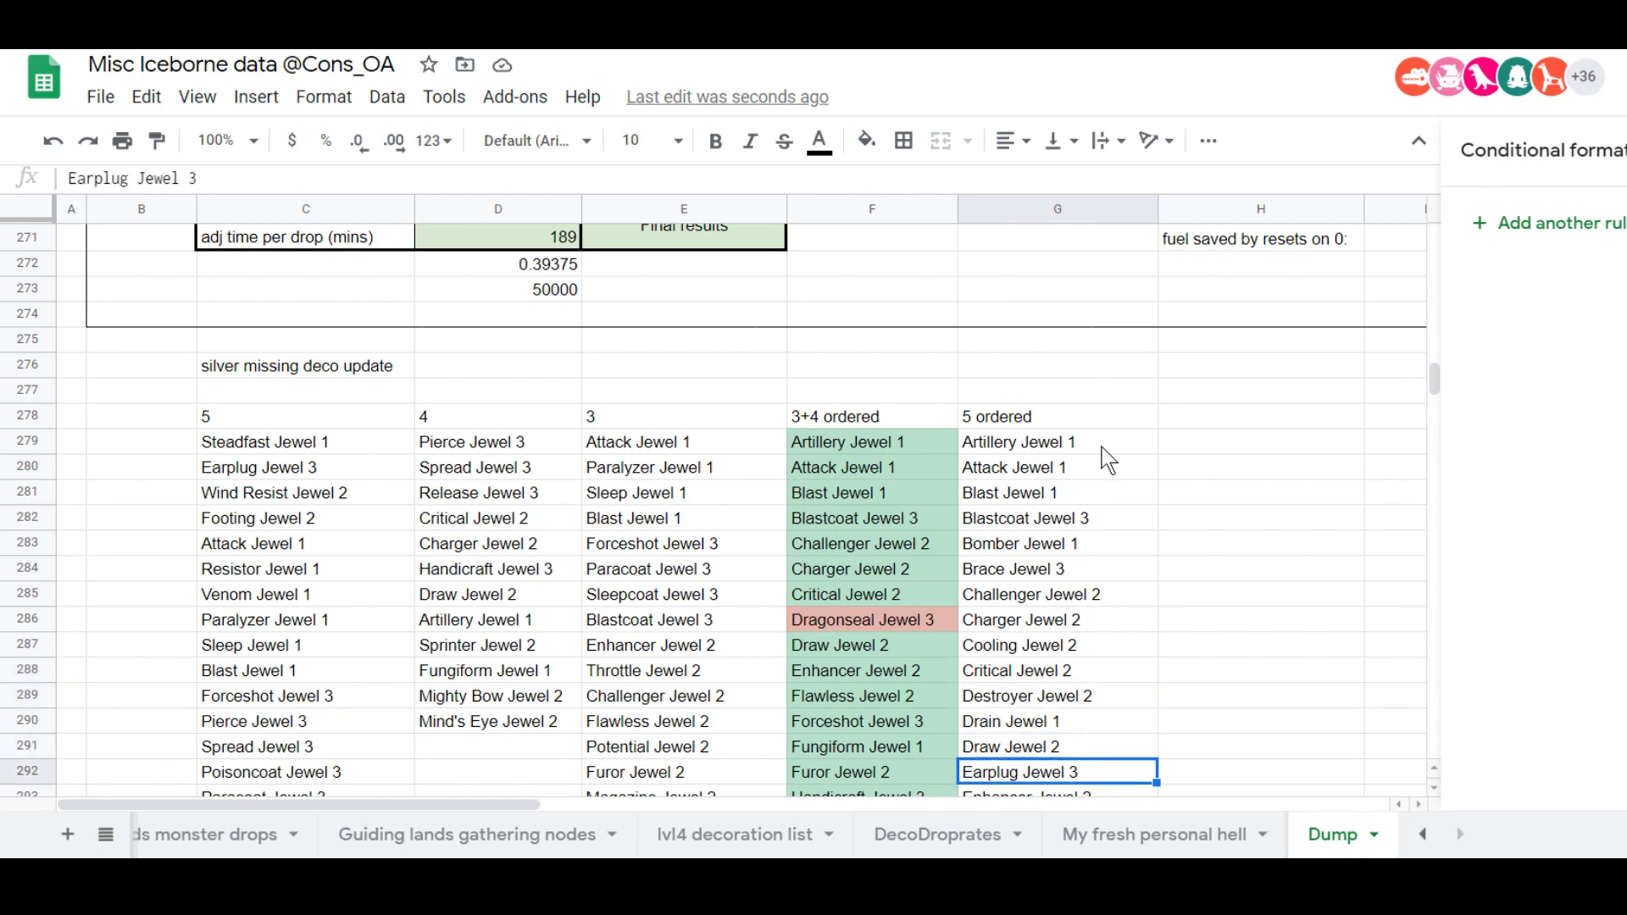
{"action": "key", "text": "Up"}
{"action": "key", "text": "Up"}
{"action": "key", "text": "Down"}
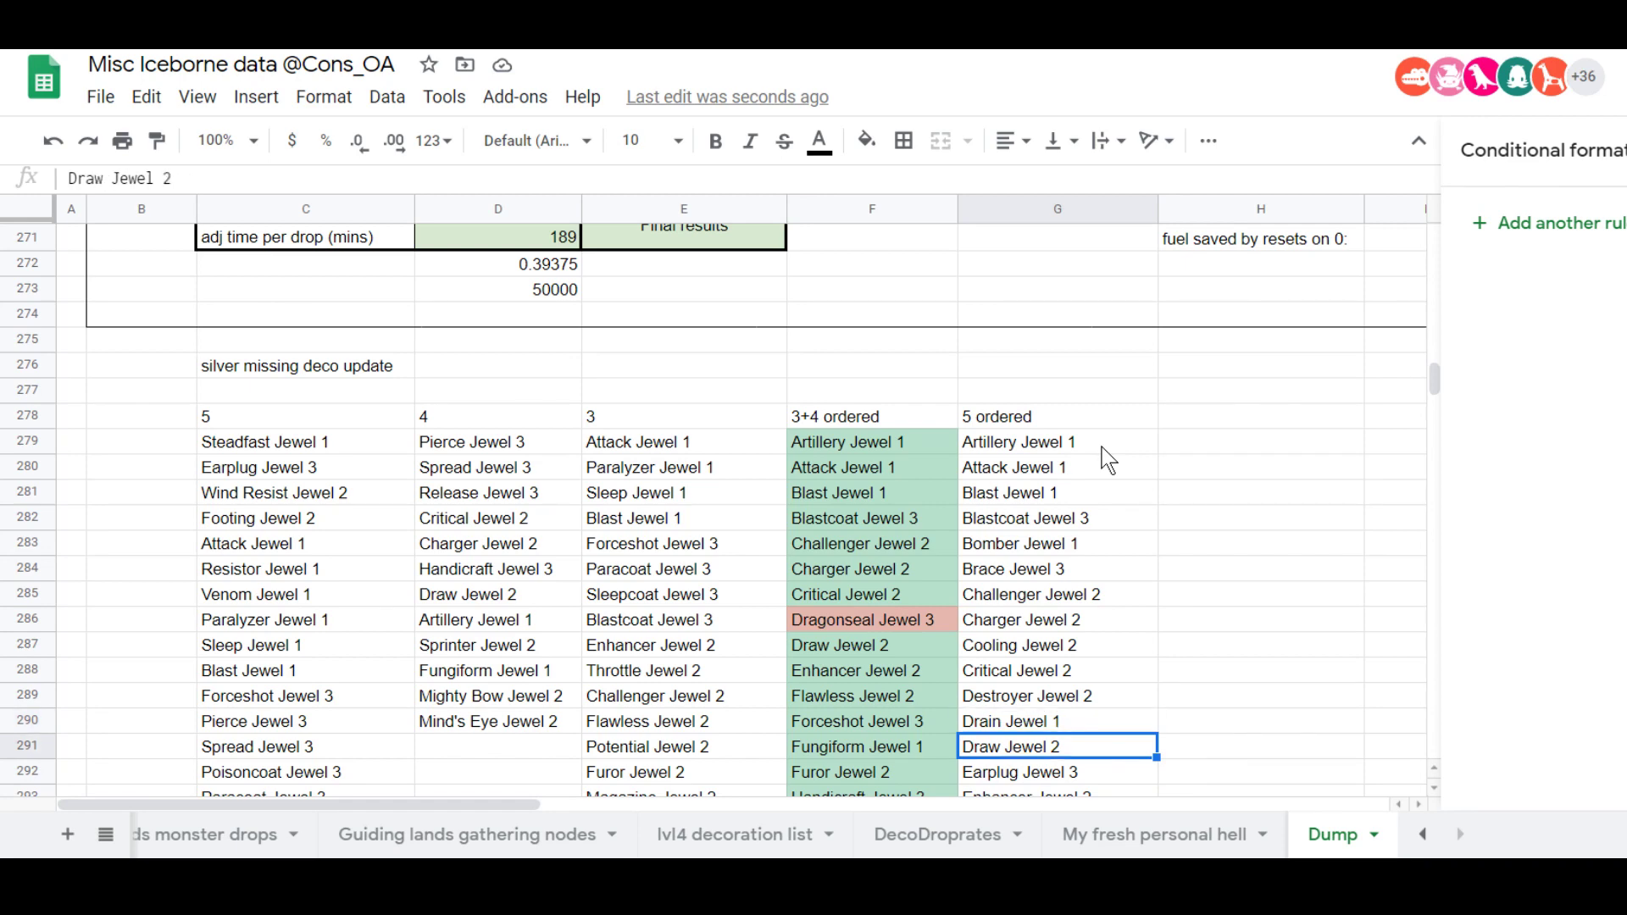
{"action": "key", "text": "Up"}
{"action": "key", "text": "Up"}
{"action": "key", "text": "Up"}
{"action": "key", "text": "Up"}
{"action": "key", "text": "Left"}
{"action": "key", "text": "Up"}
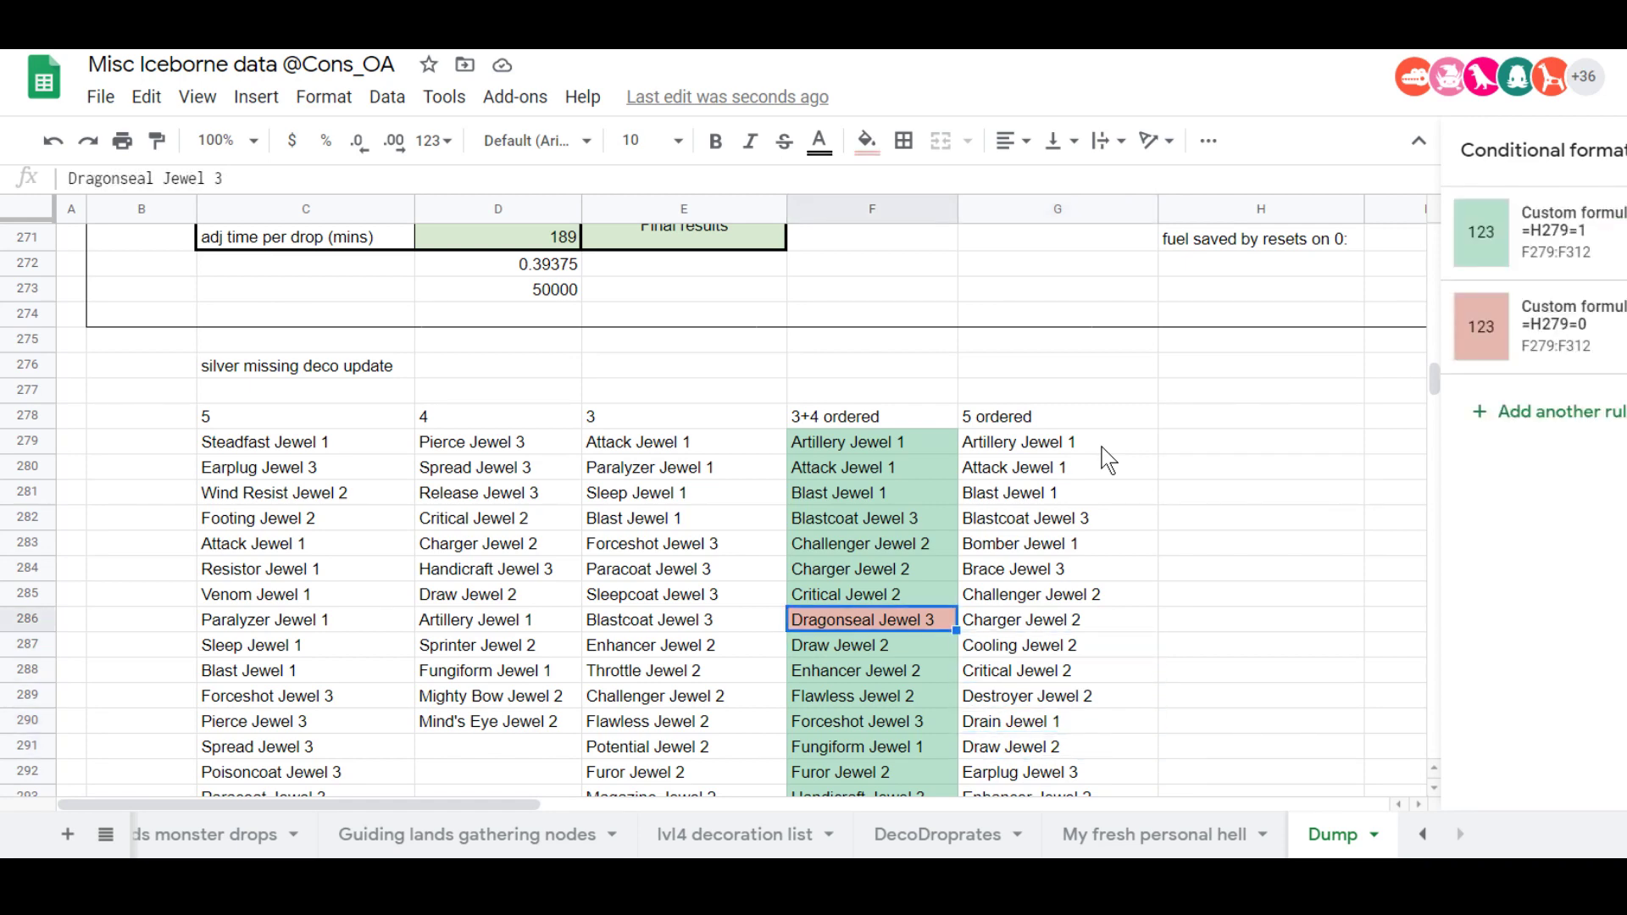
{"action": "key", "text": "Up"}
{"action": "key", "text": "Up"}
{"action": "key", "text": "Down"}
{"action": "key", "text": "Down"}
{"action": "key", "text": "Down"}
{"action": "key", "text": "Up"}
{"action": "key", "text": "Up"}
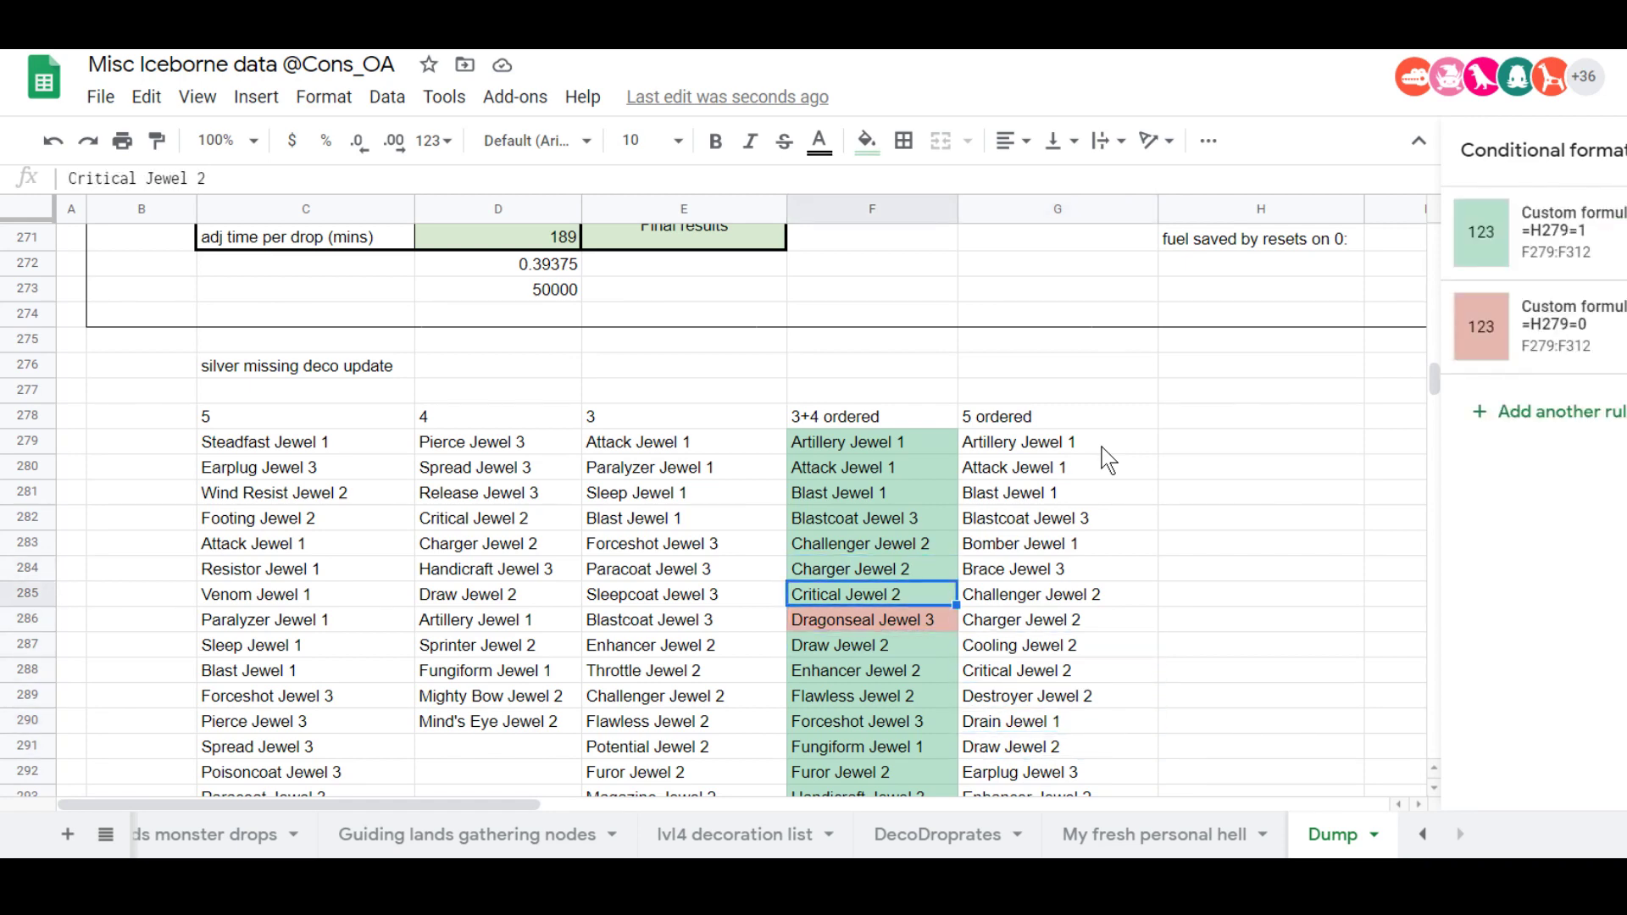
{"action": "key", "text": "Up"}
{"action": "key", "text": "Up"}
{"action": "key", "text": "Up"}
{"action": "key", "text": "Up"}
{"action": "key", "text": "Right"}
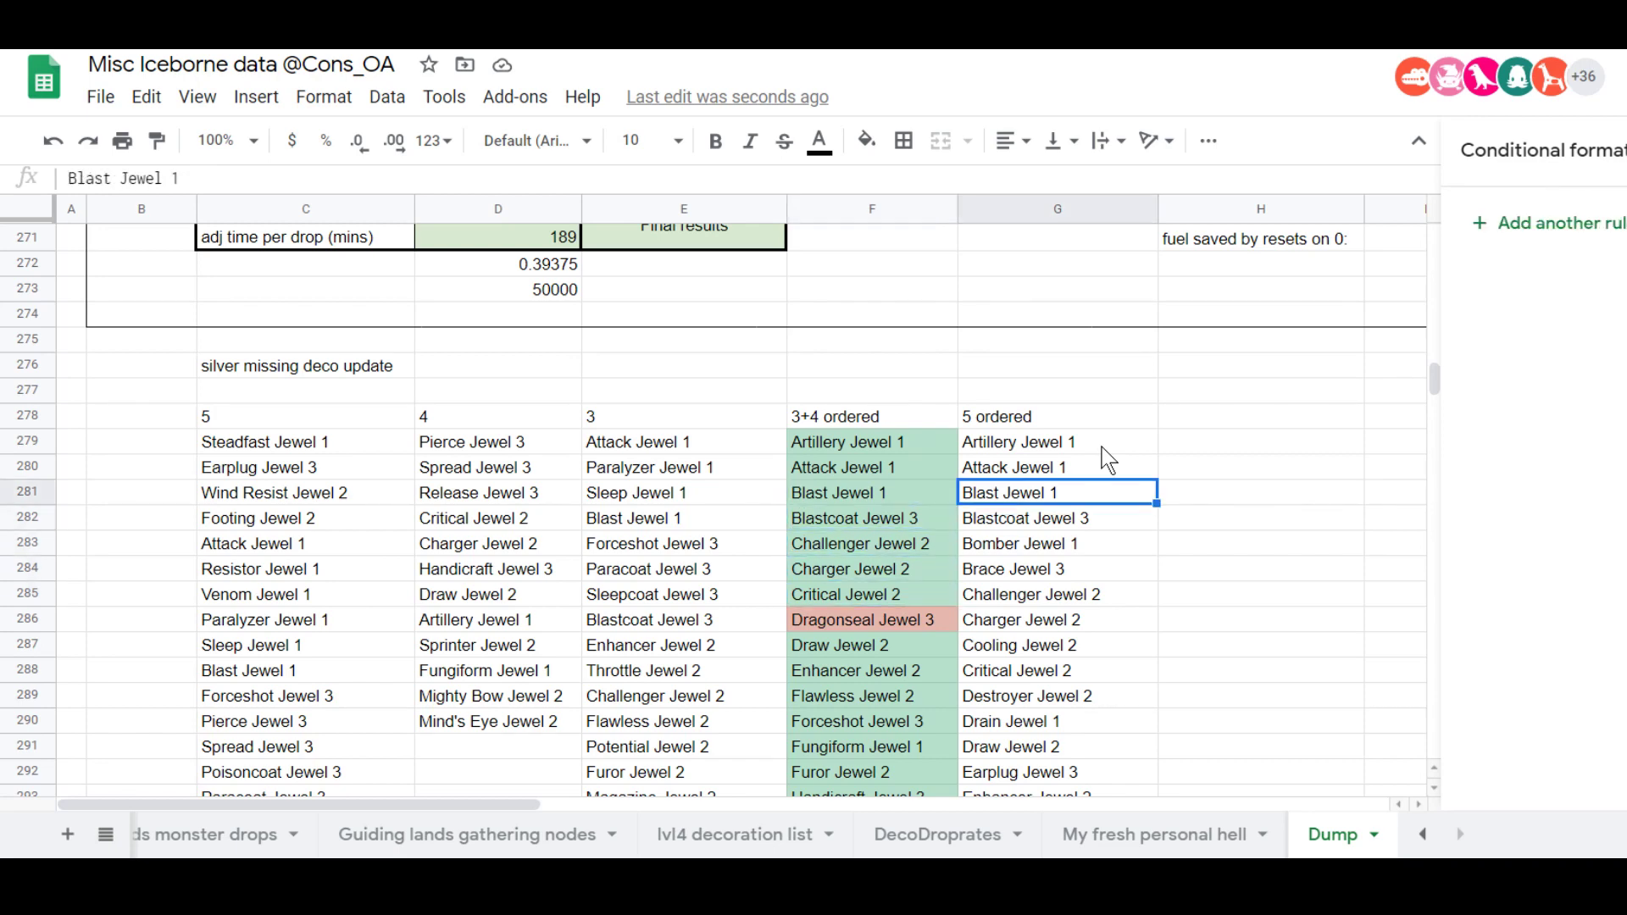
{"action": "key", "text": "Left"}
{"action": "key", "text": "Down"}
{"action": "key", "text": "Down"}
{"action": "key", "text": "Down"}
{"action": "key", "text": "Down"}
{"action": "key", "text": "Down"}
{"action": "key", "text": "Up"}
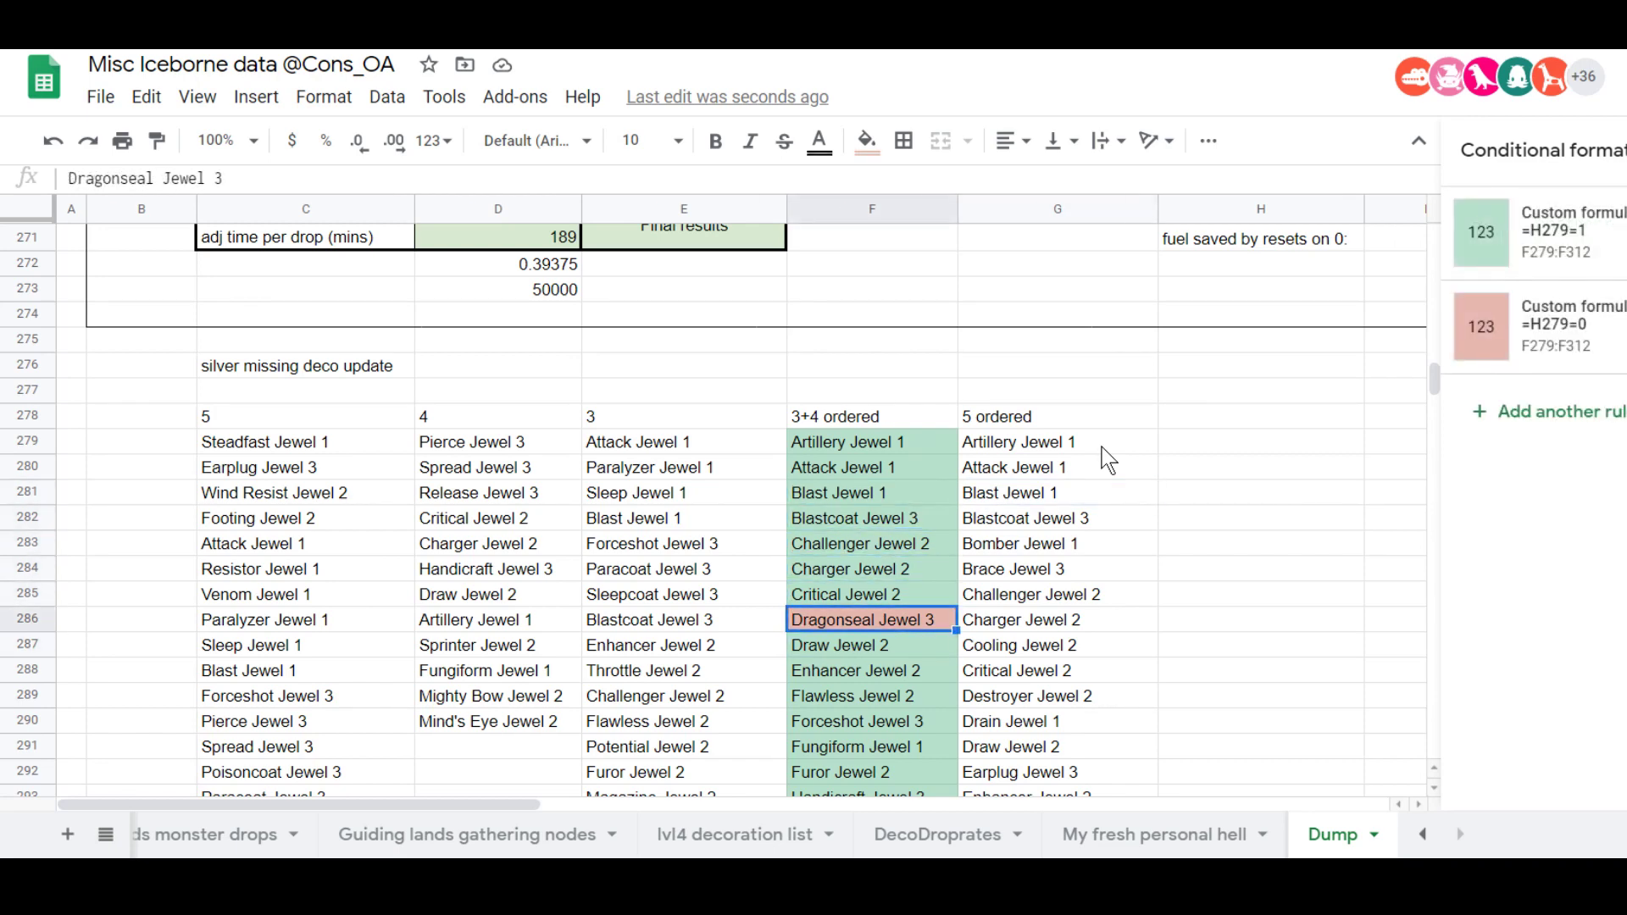
{"action": "key", "text": "Right"}
{"action": "key", "text": "Down"}
{"action": "key", "text": "Left"}
{"action": "key", "text": "Down"}
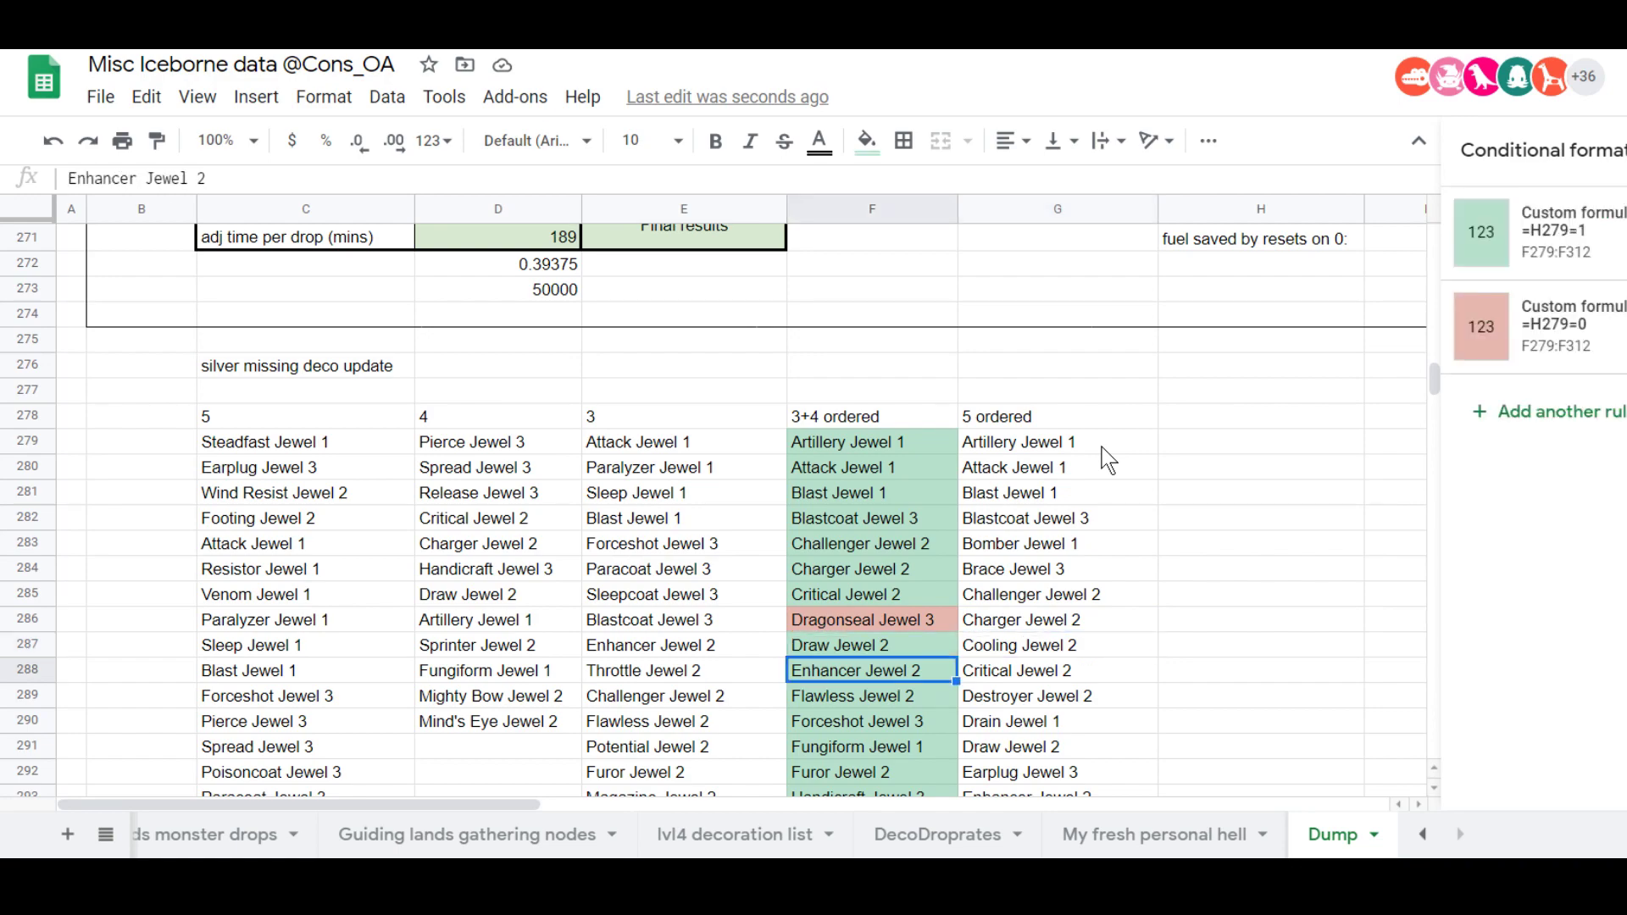
{"action": "key", "text": "Down"}
{"action": "key", "text": "Down"}
{"action": "key", "text": "Down"}
{"action": "key", "text": "Down"}
{"action": "key", "text": "Down"}
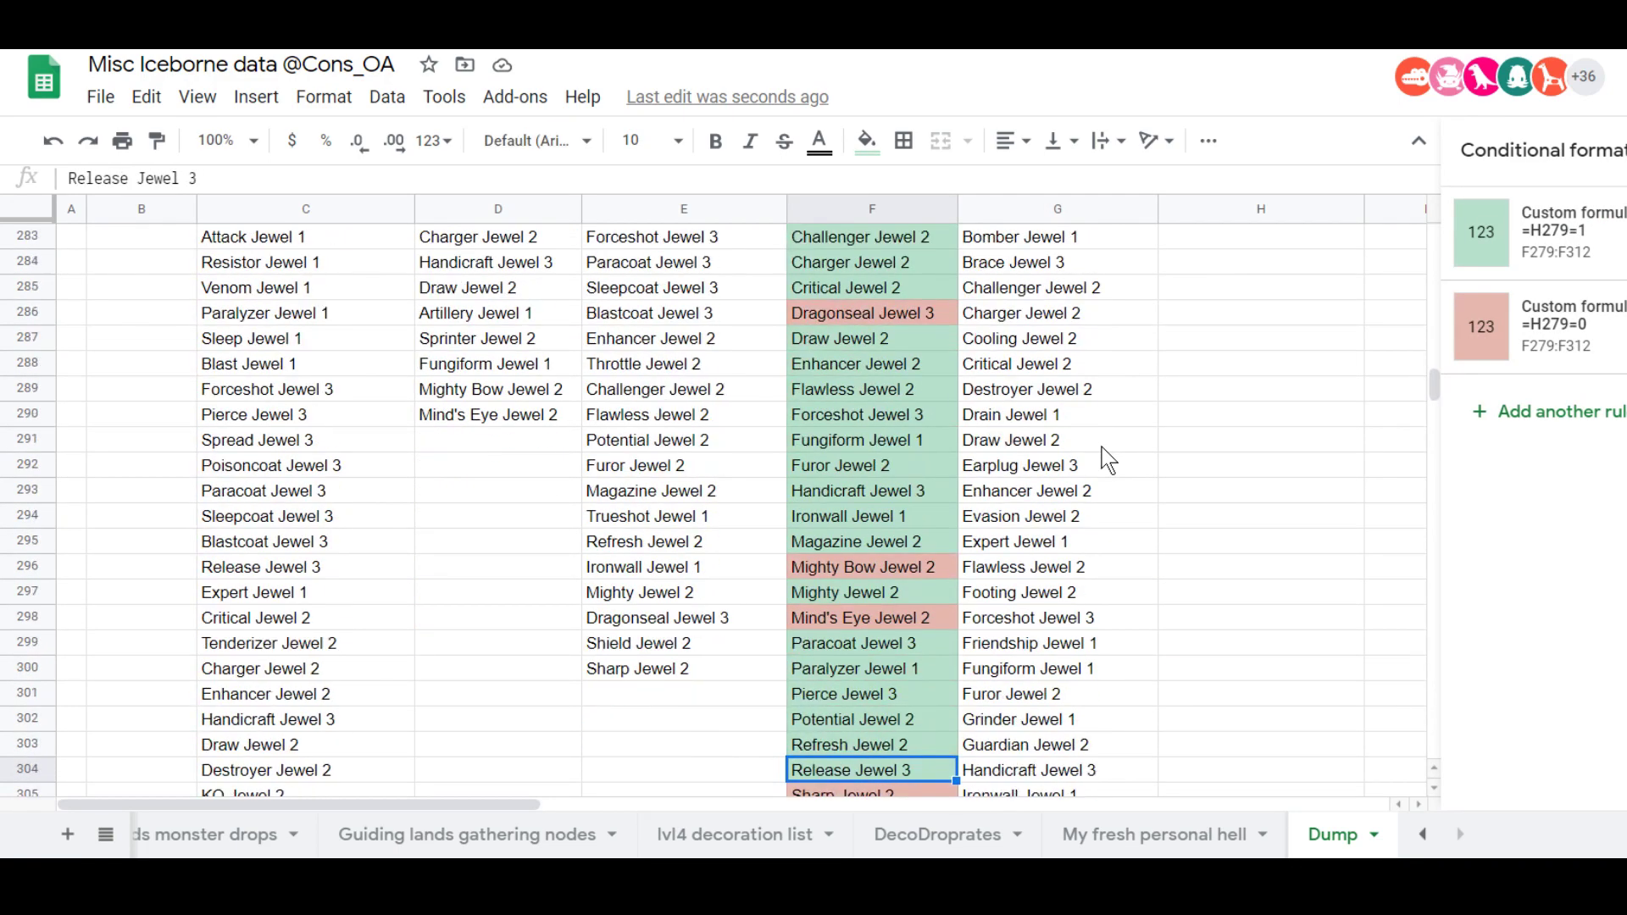
{"action": "key", "text": "Down"}
{"action": "key", "text": "Down"}
{"action": "key", "text": "Down"}
{"action": "key", "text": "Down"}
{"action": "key", "text": "Down"}
{"action": "key", "text": "Down"}
{"action": "key", "text": "Down"}
{"action": "key", "text": "Down"}
{"action": "key", "text": "Down"}
{"action": "key", "text": "Down"}
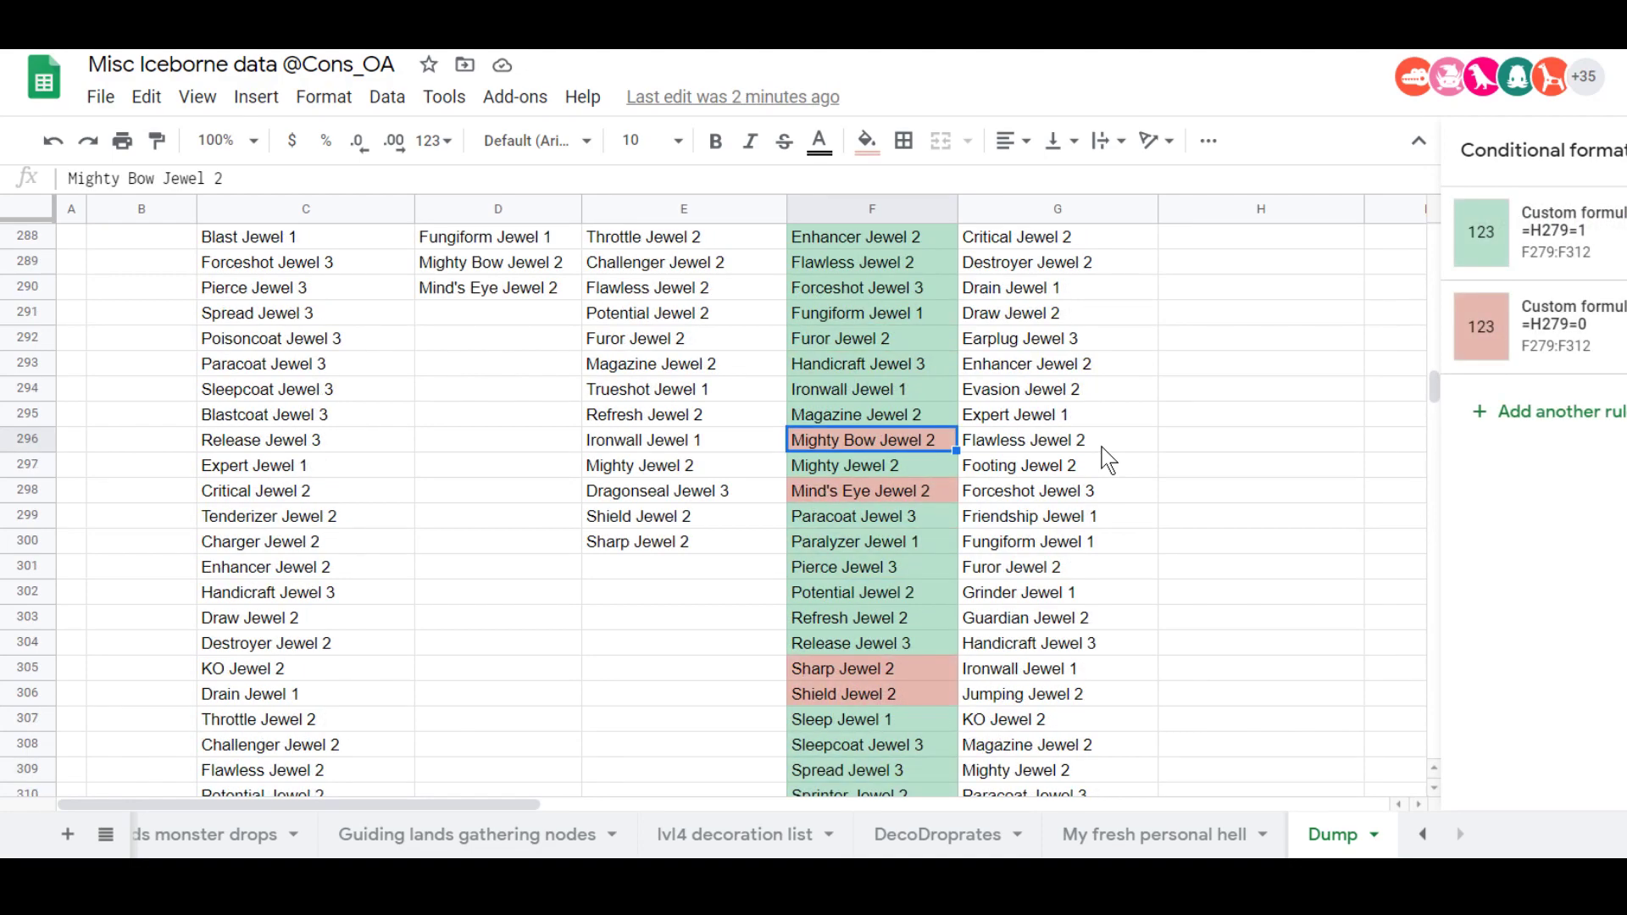
{"action": "key", "text": "Up"}
{"action": "key", "text": "Up"}
{"action": "key", "text": "Up"}
{"action": "key", "text": "Up"}
{"action": "key", "text": "Up"}
{"action": "key", "text": "Up"}
{"action": "key", "text": "Up"}
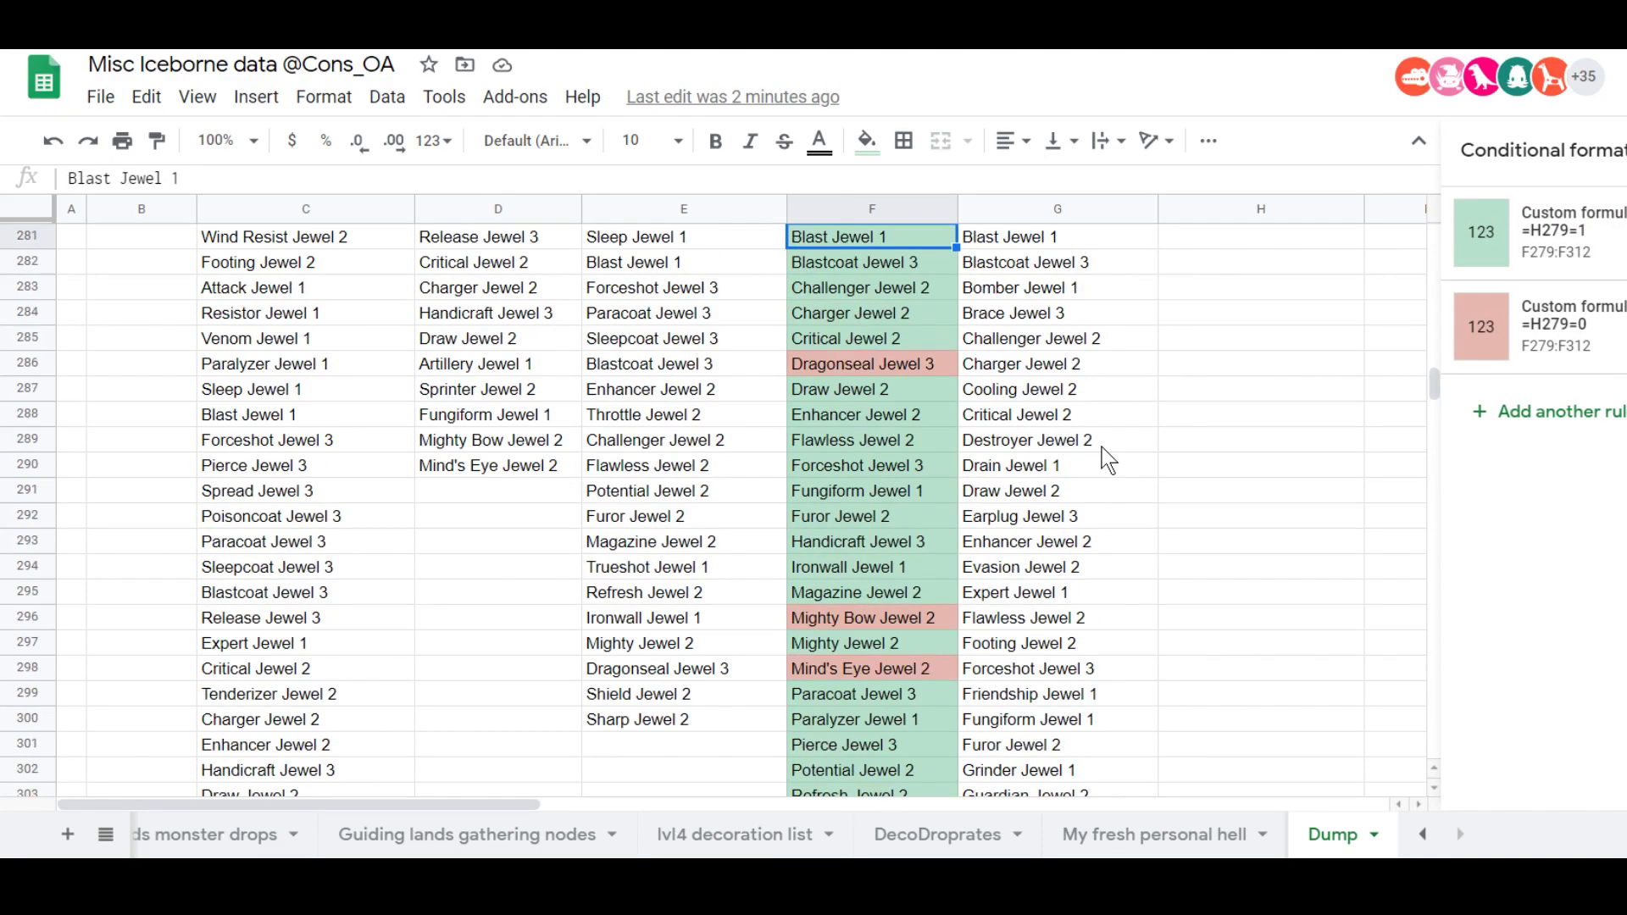
{"action": "key", "text": "Up"}
{"action": "key", "text": "Up"}
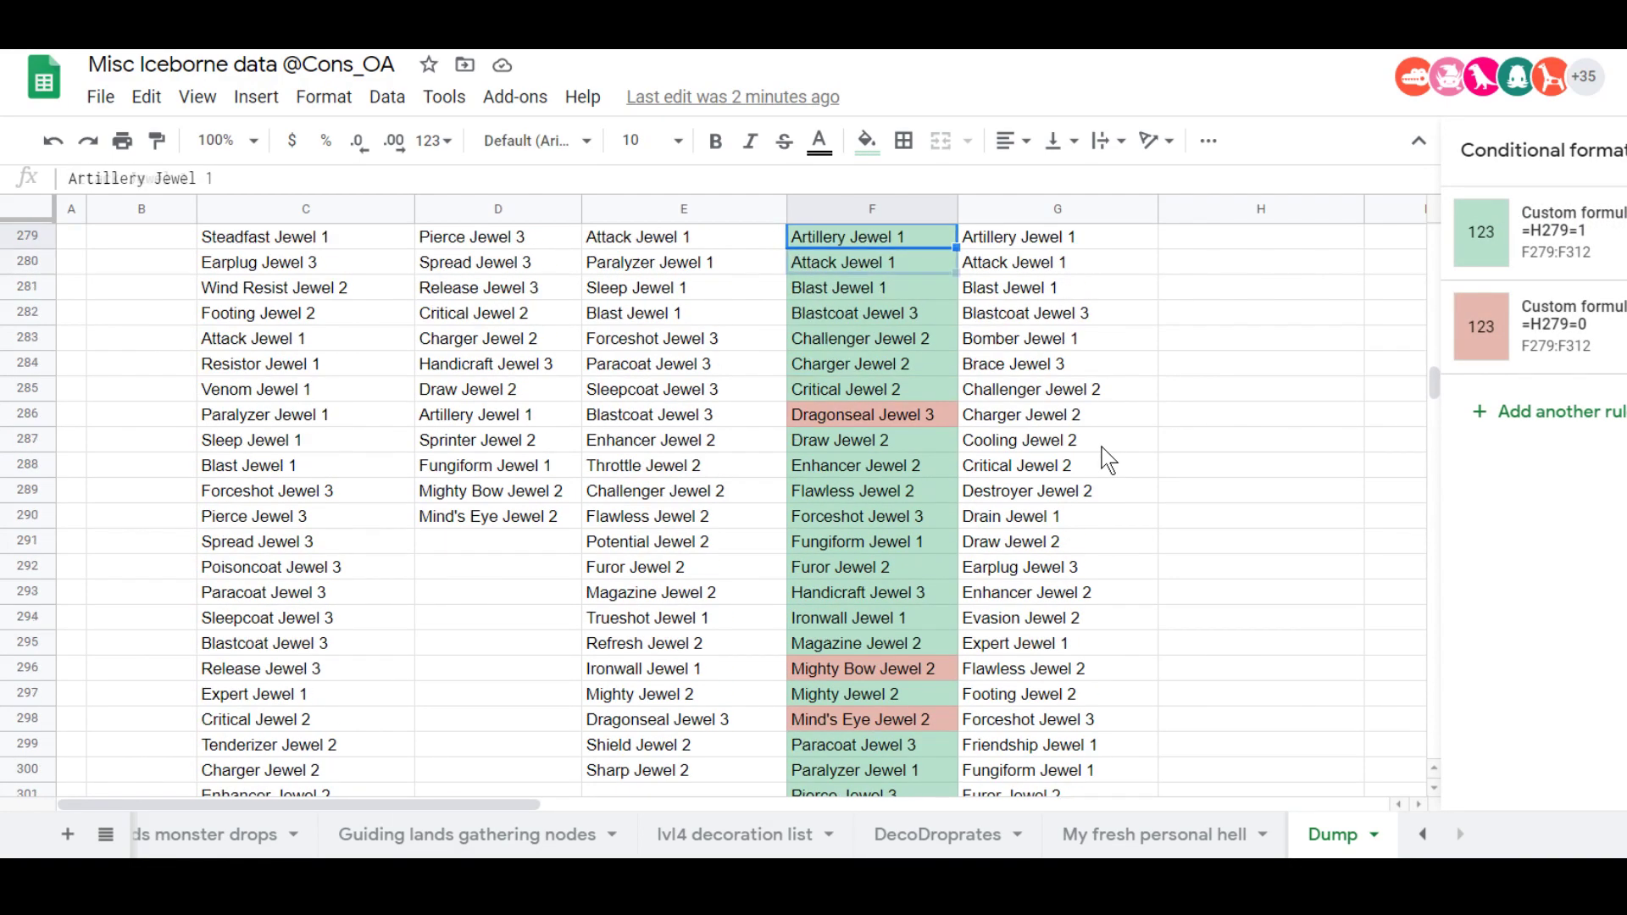
{"action": "key", "text": "Down"}
{"action": "key", "text": "Down"}
{"action": "key", "text": "Down"}
{"action": "key", "text": "Down"}
{"action": "key", "text": "Down"}
{"action": "key", "text": "Down"}
{"action": "key", "text": "Down"}
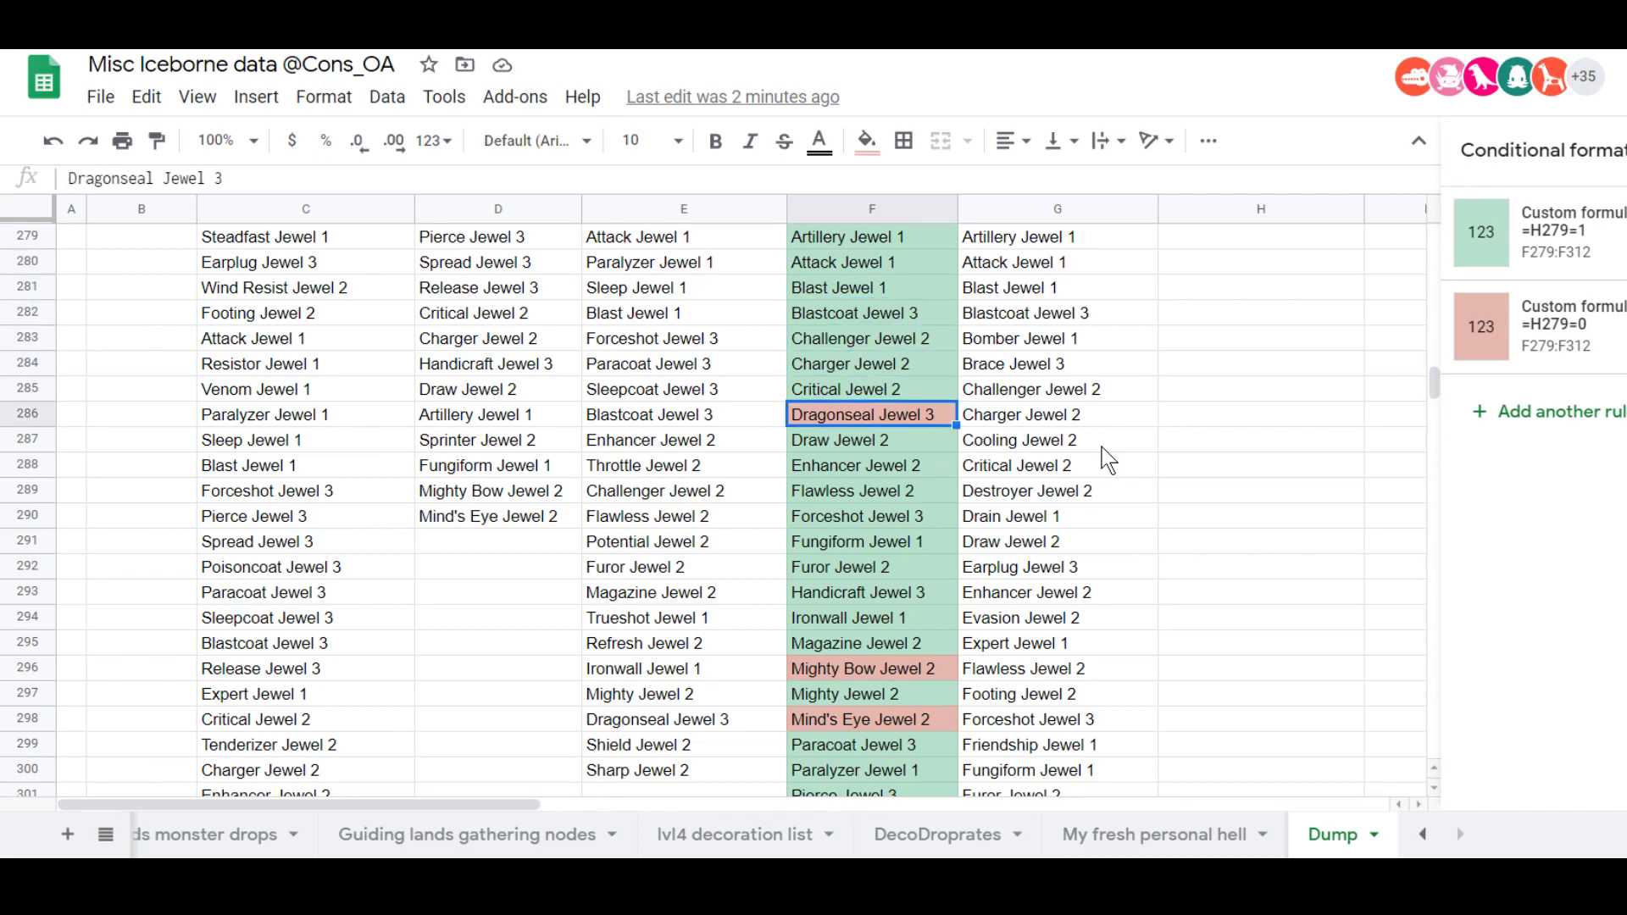
{"action": "key", "text": "Up"}
{"action": "key", "text": "Up"}
{"action": "key", "text": "Up"}
{"action": "key", "text": "Up"}
{"action": "key", "text": "Up"}
{"action": "key", "text": "Up"}
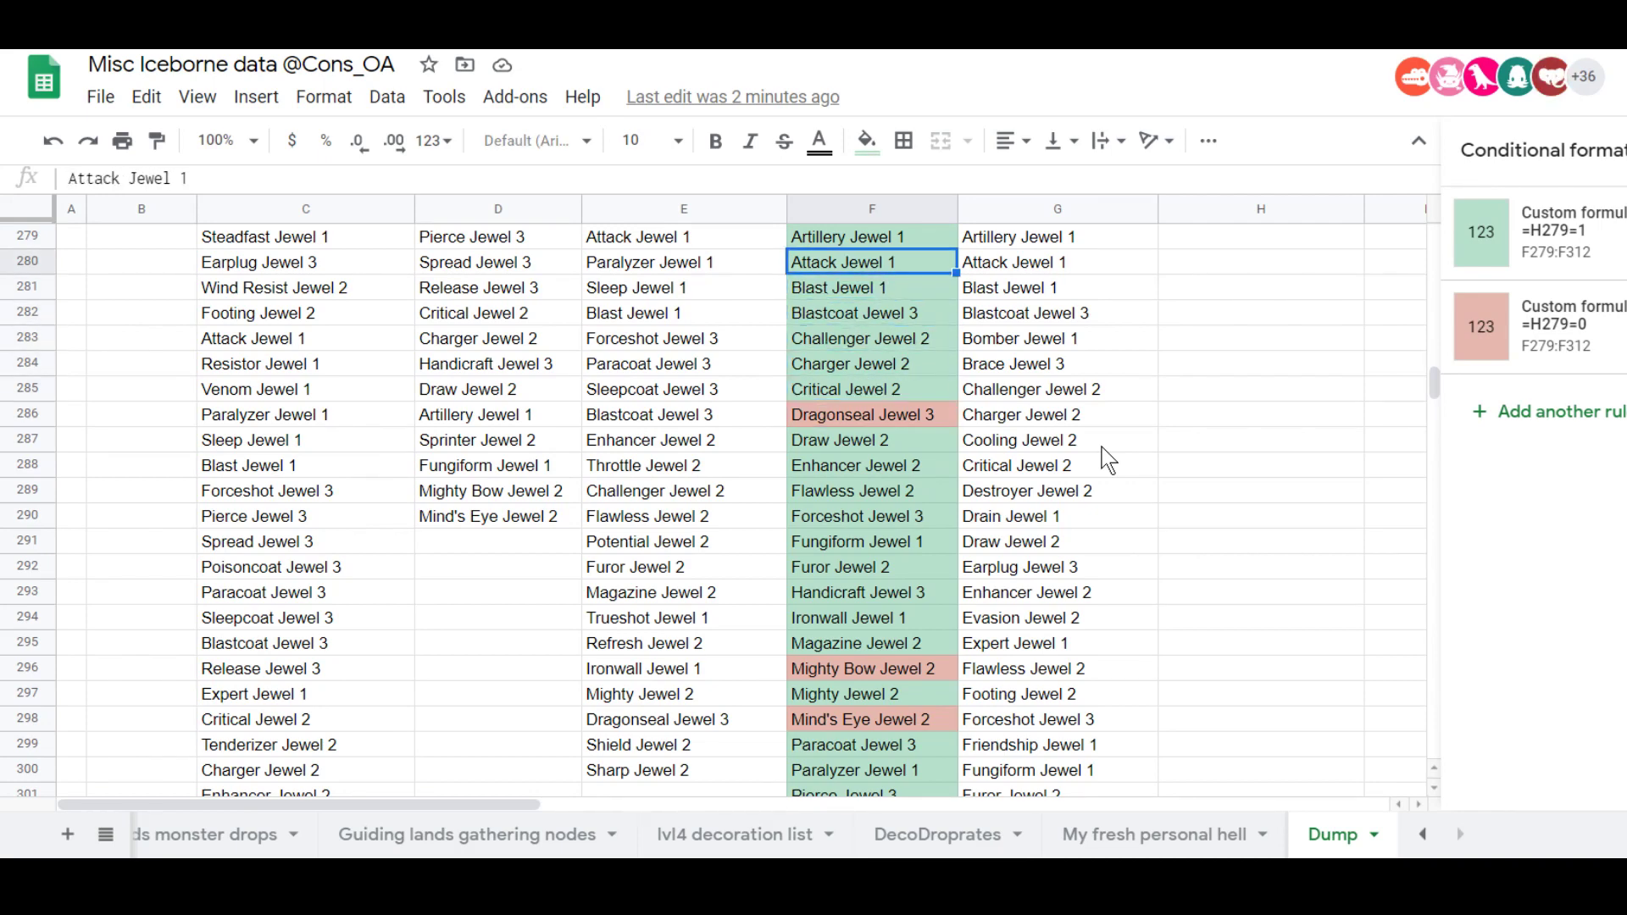
{"action": "key", "text": "Up"}
{"action": "key", "text": "Up"}
{"action": "key", "text": "Up"}
{"action": "key", "text": "Down"}
{"action": "key", "text": "Down"}
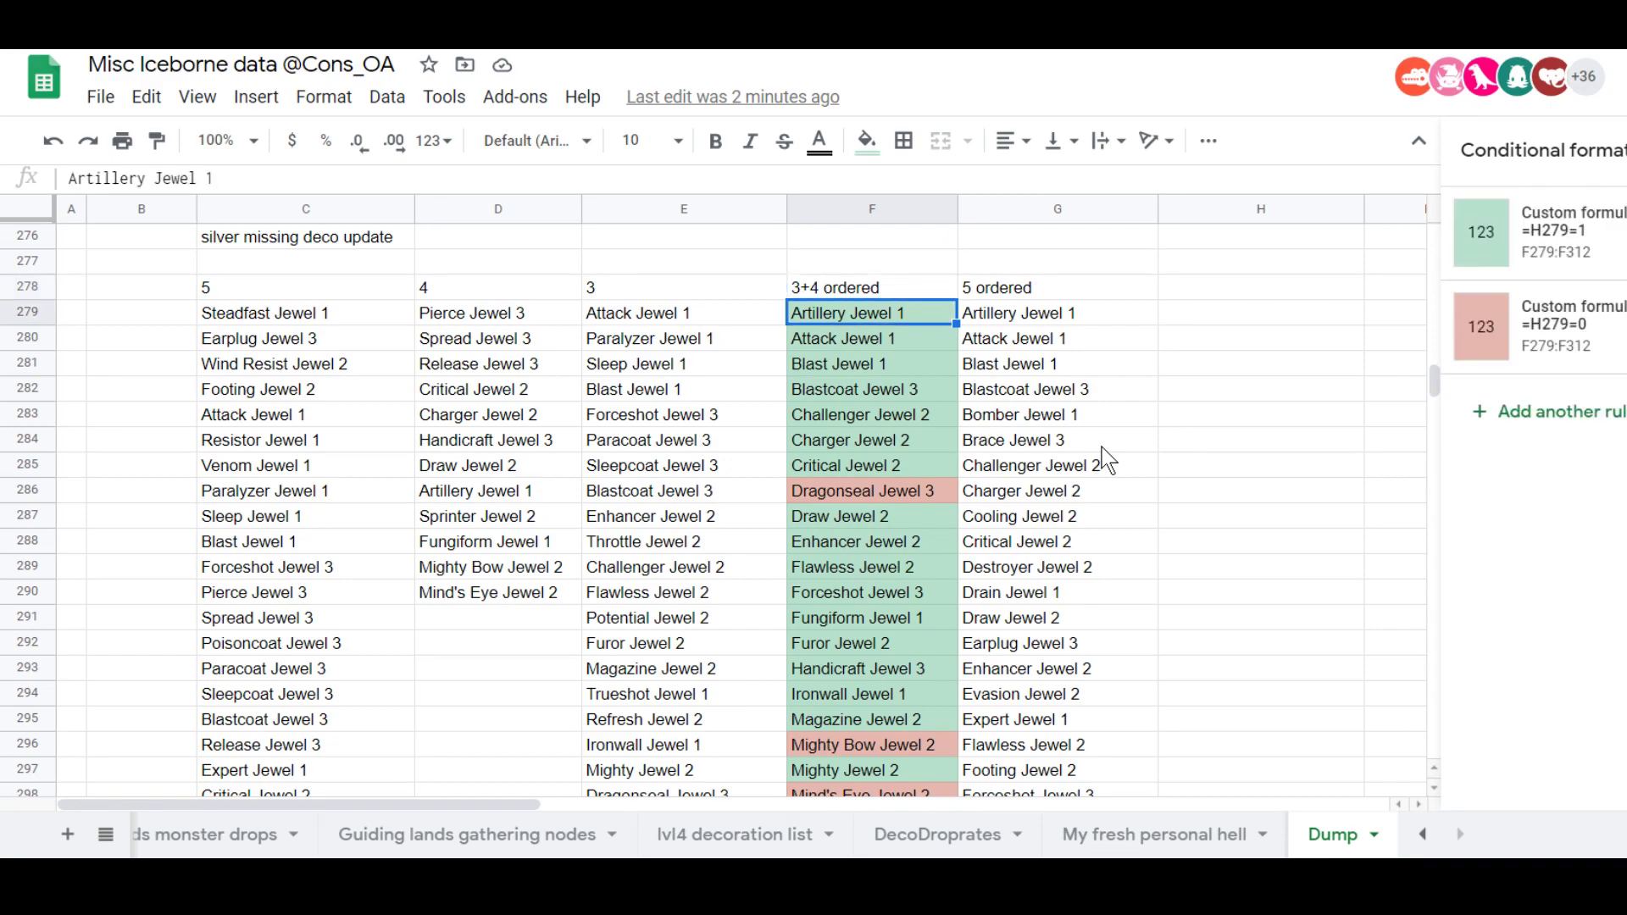
{"action": "key", "text": "Down"}
{"action": "key", "text": "Down"}
{"action": "key", "text": "Down"}
{"action": "key", "text": "Down"}
{"action": "key", "text": "Down"}
{"action": "key", "text": "Down"}
{"action": "key", "text": "Down"}
{"action": "key", "text": "Down"}
{"action": "key", "text": "Down"}
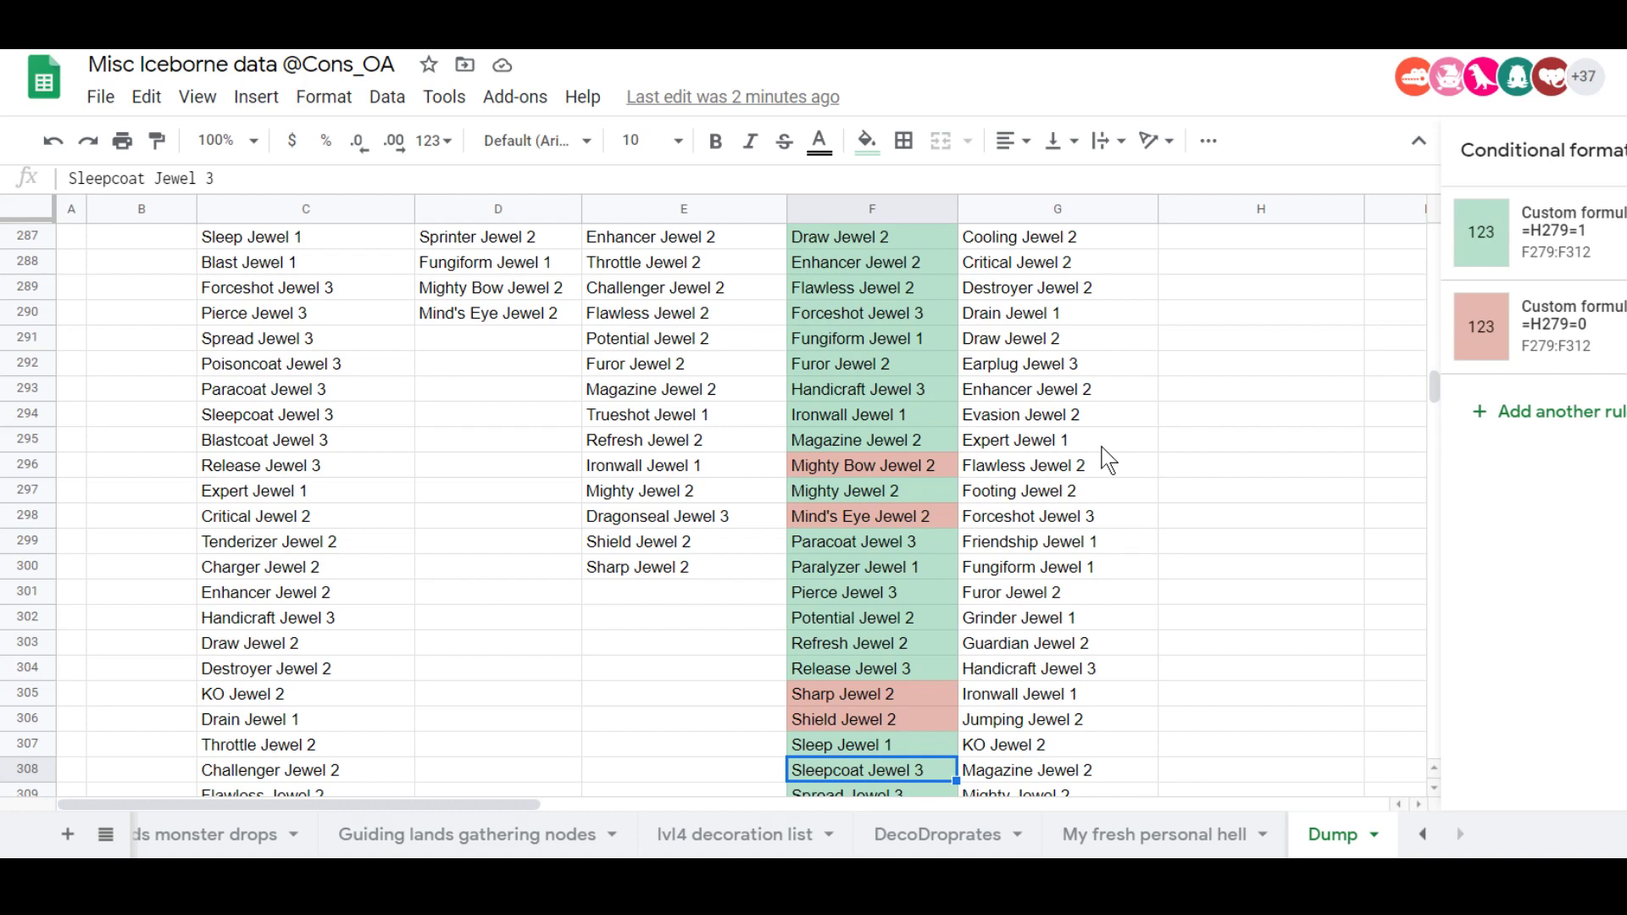
{"action": "key", "text": "Up"}
{"action": "key", "text": "Up"}
{"action": "key", "text": "Up"}
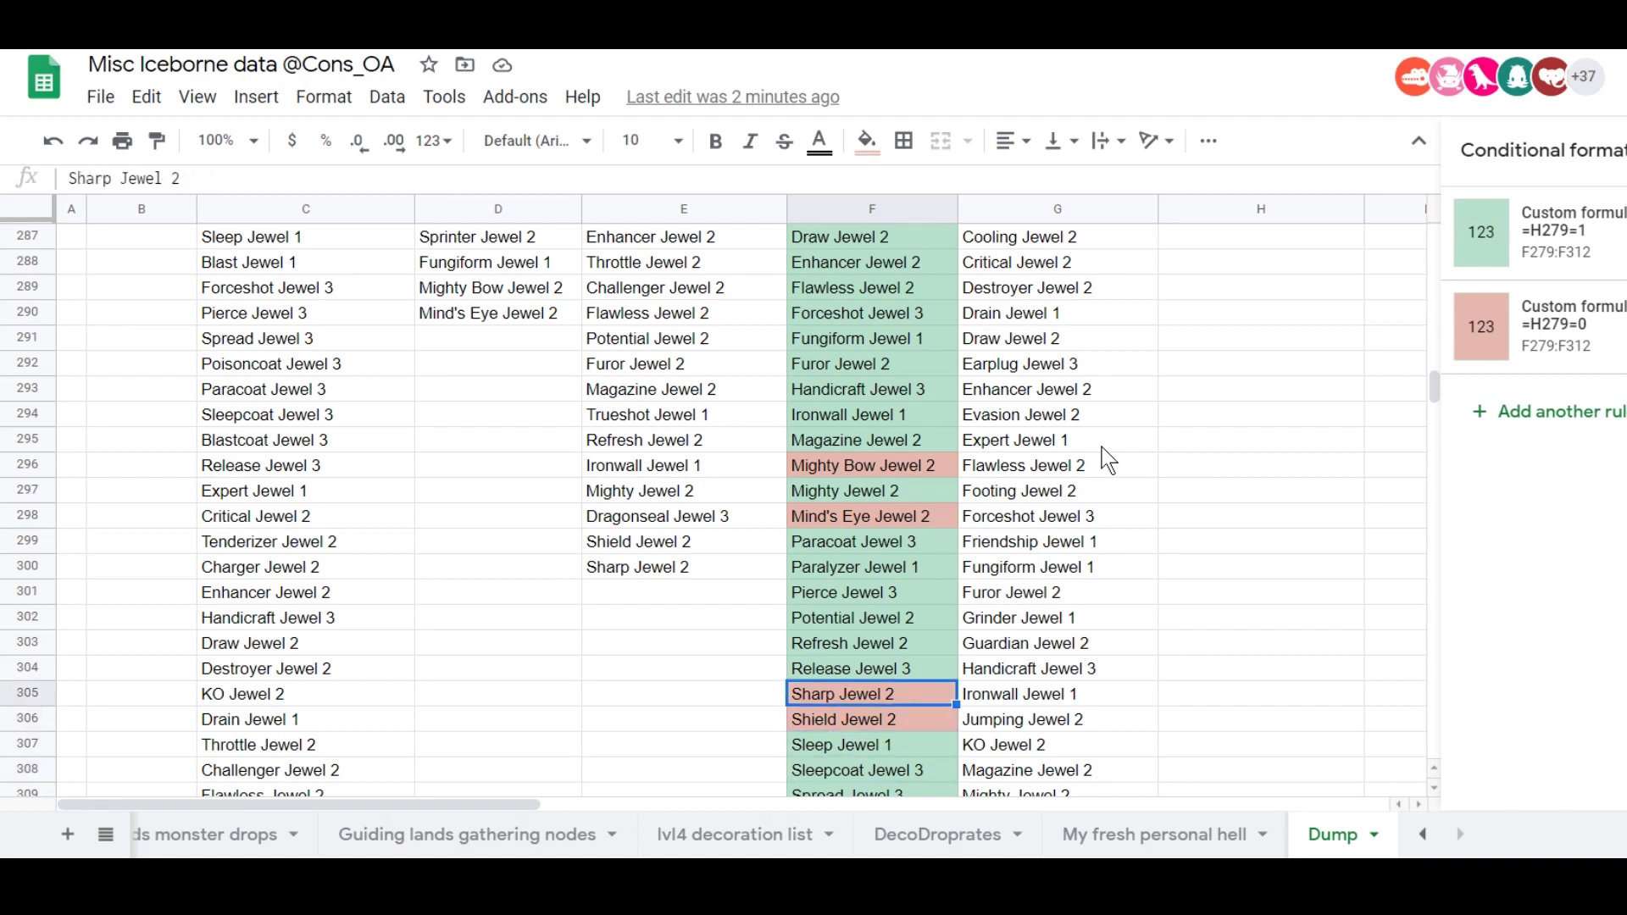
{"action": "key", "text": "Up"}
{"action": "key", "text": "Up"}
{"action": "key", "text": "Up"}
{"action": "key", "text": "Up"}
{"action": "key", "text": "Up"}
{"action": "key", "text": "Up"}
{"action": "key", "text": "Up"}
{"action": "key", "text": "Up"}
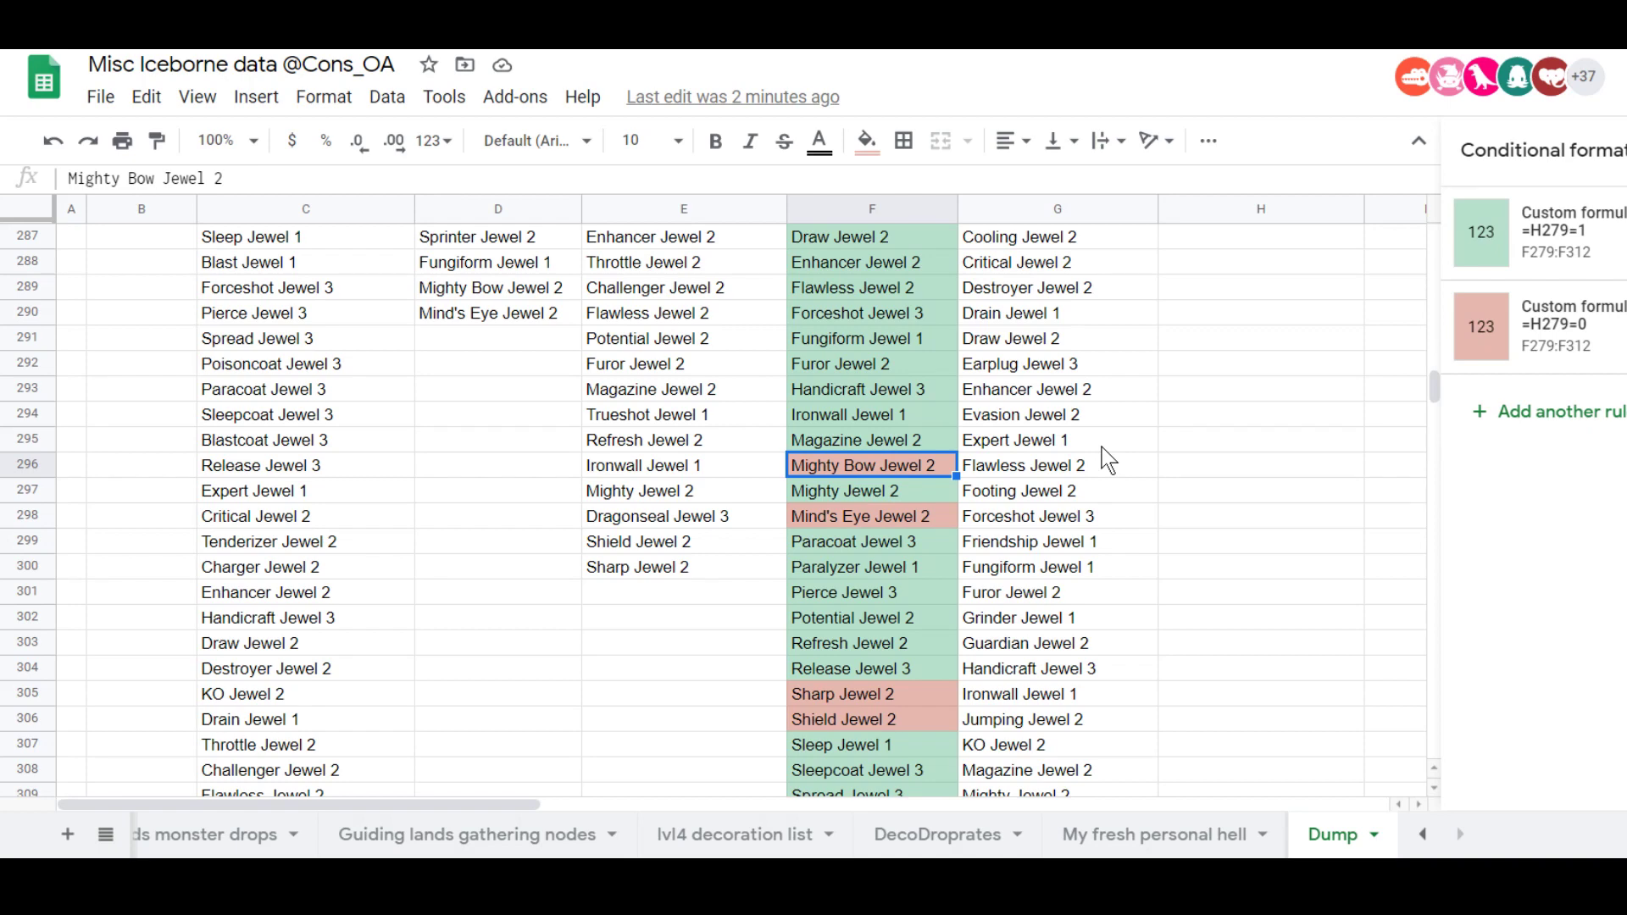
{"action": "key", "text": "Down"}
{"action": "key", "text": "Down"}
{"action": "key", "text": "Down"}
{"action": "key", "text": "Down"}
{"action": "key", "text": "Down"}
{"action": "key", "text": "Down"}
{"action": "key", "text": "Down"}
{"action": "key", "text": "Up"}
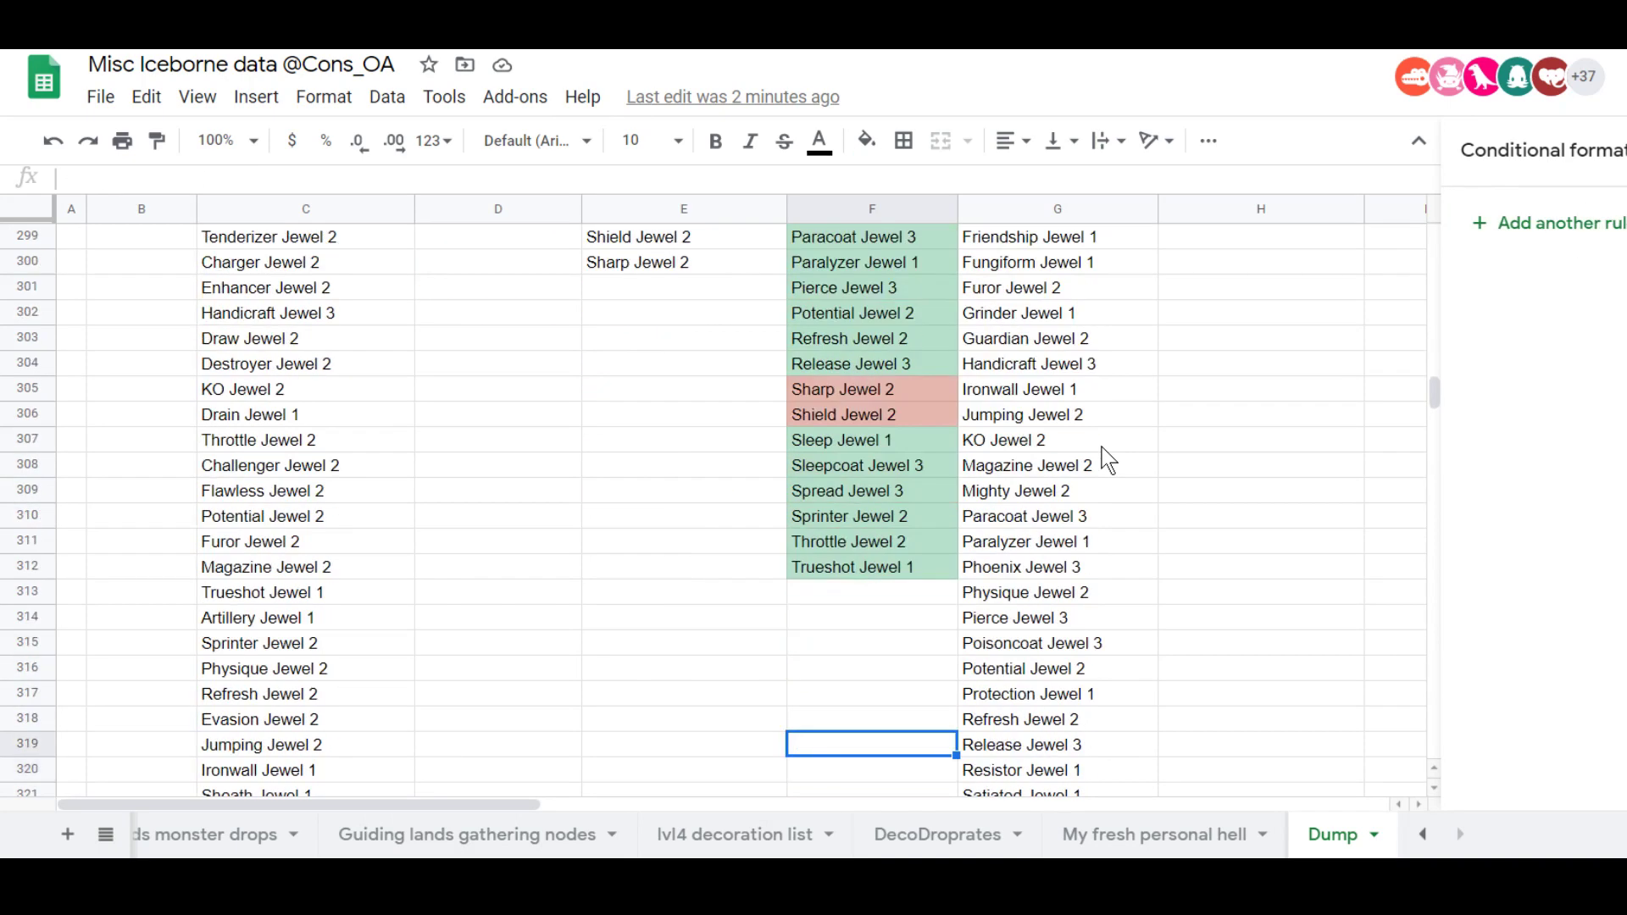
{"action": "key", "text": "Up"}
{"action": "key", "text": "Up"}
{"action": "key", "text": "Up"}
{"action": "key", "text": "Up"}
{"action": "key", "text": "Up"}
{"action": "key", "text": "Up"}
{"action": "key", "text": "Up"}
{"action": "key", "text": "Up"}
{"action": "key", "text": "Up"}
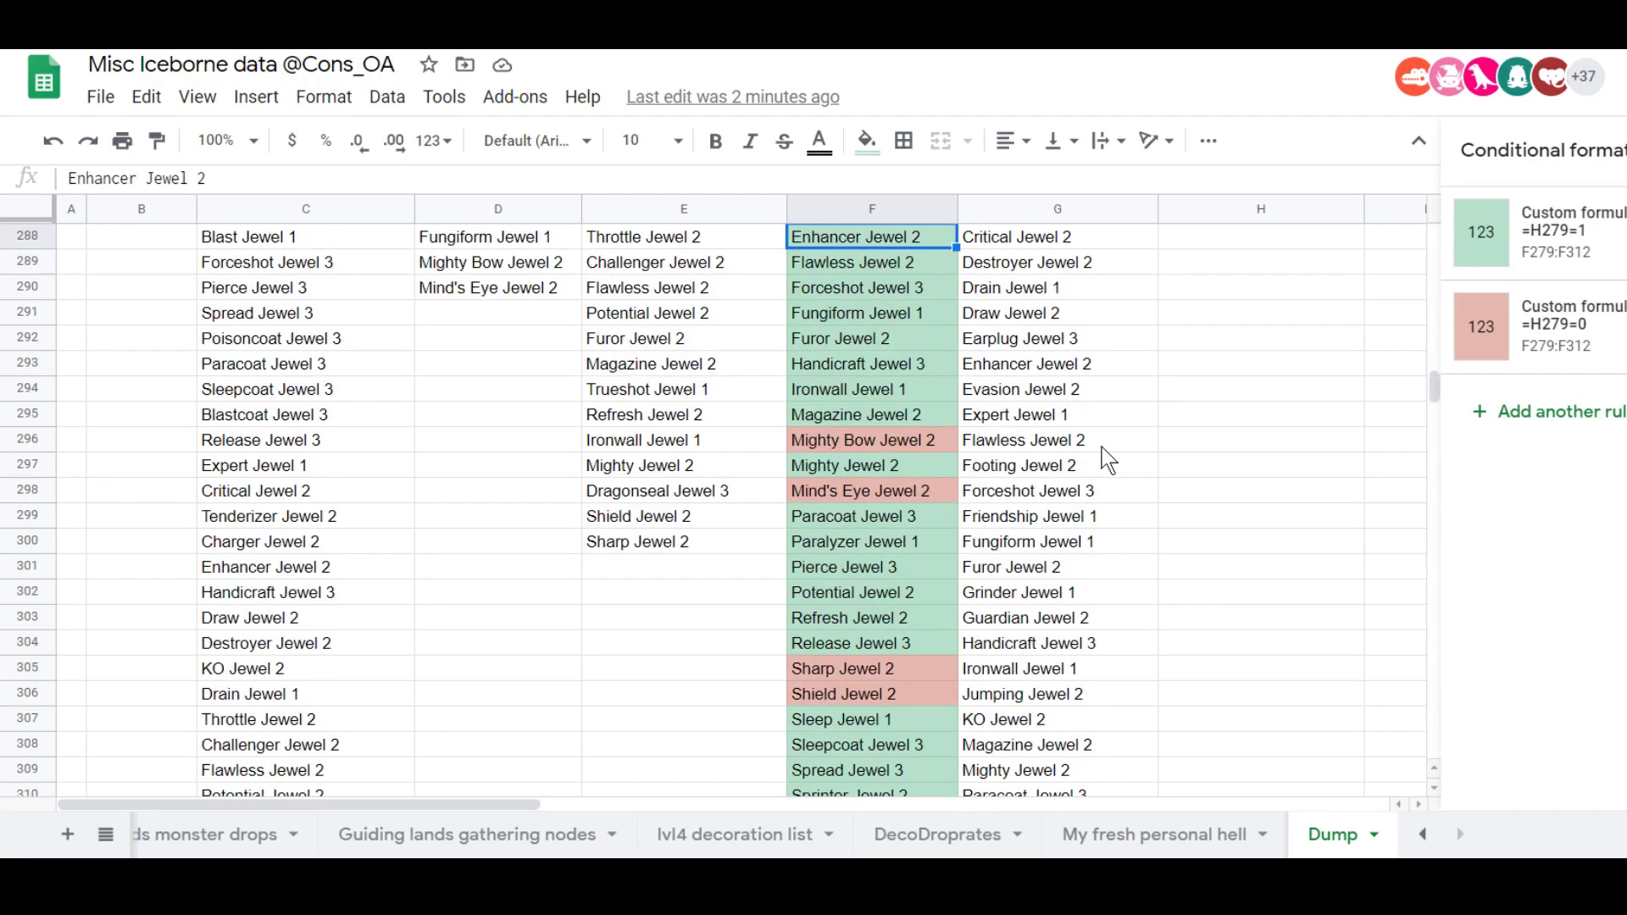
{"action": "key", "text": "Up"}
{"action": "key", "text": "Up"}
{"action": "key", "text": "Up"}
{"action": "key", "text": "Up"}
{"action": "key", "text": "Down"}
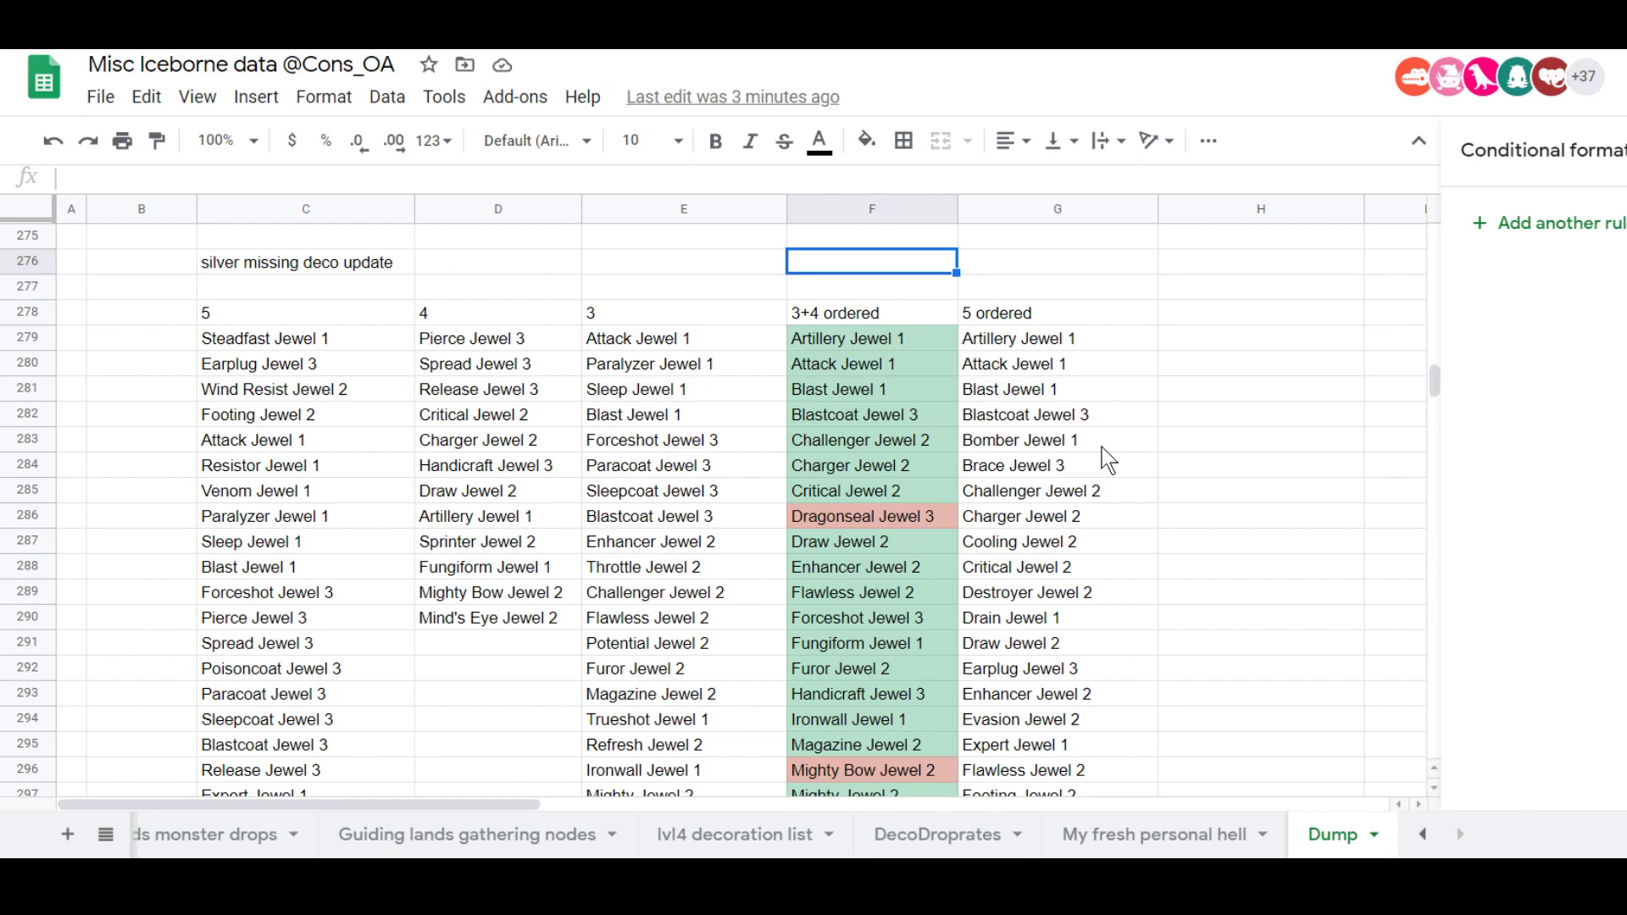
{"action": "scroll", "coordinate": [1104, 458], "scroll_direction": "up", "scroll_amount": 3}
{"action": "left_click", "coordinate": [306, 492]}
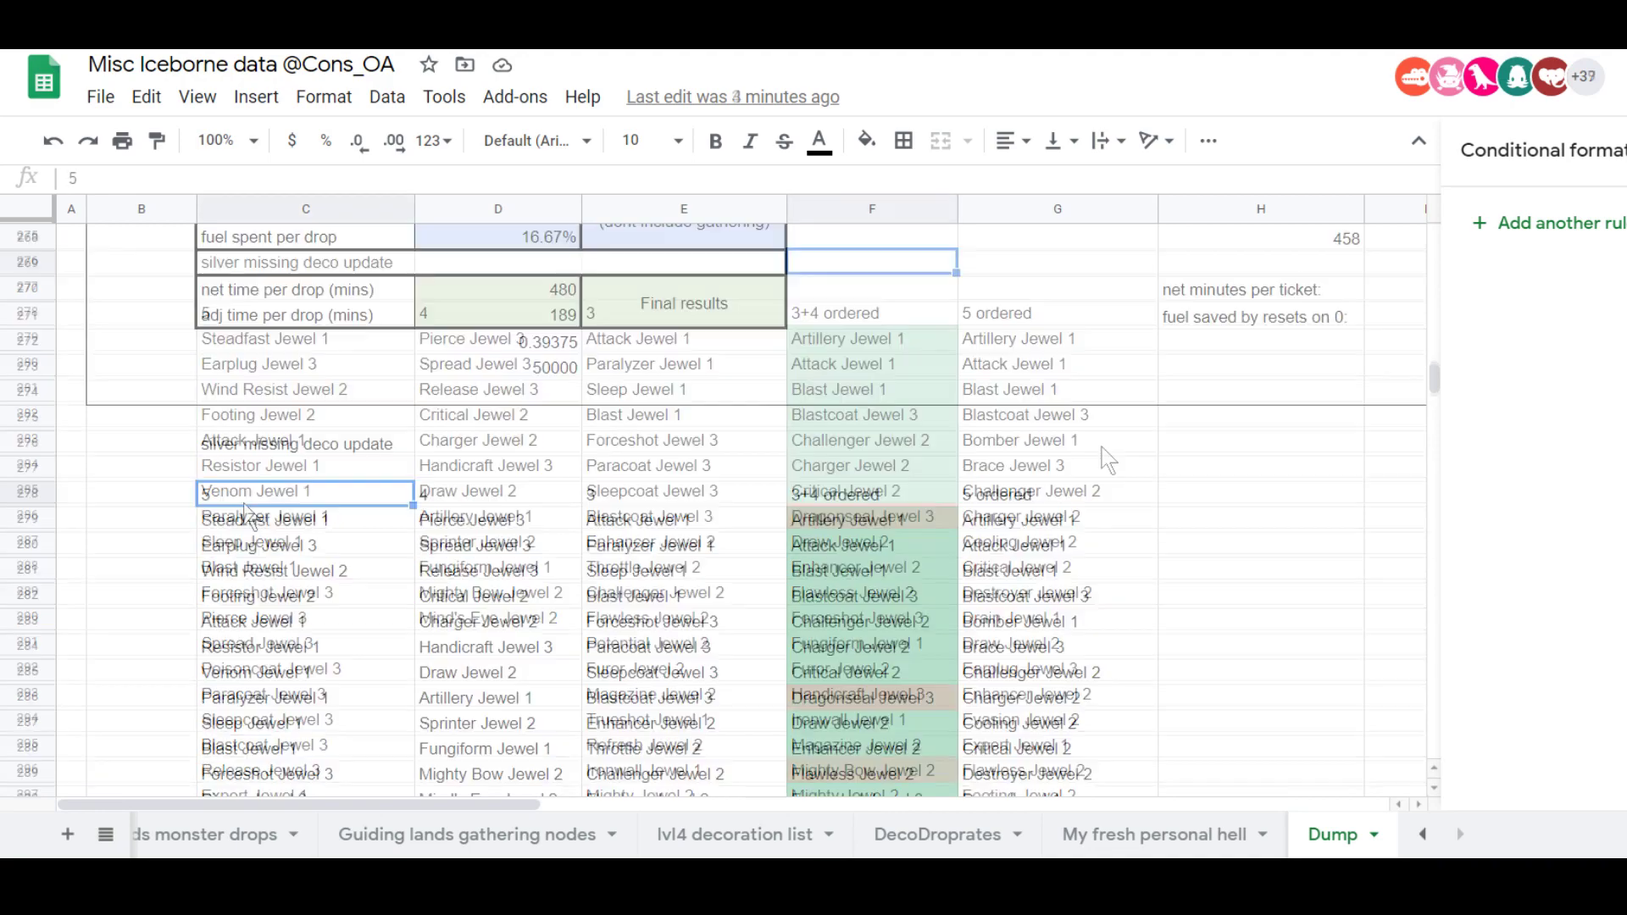
{"action": "scroll", "coordinate": [662, 547], "scroll_direction": "down", "scroll_amount": 3}
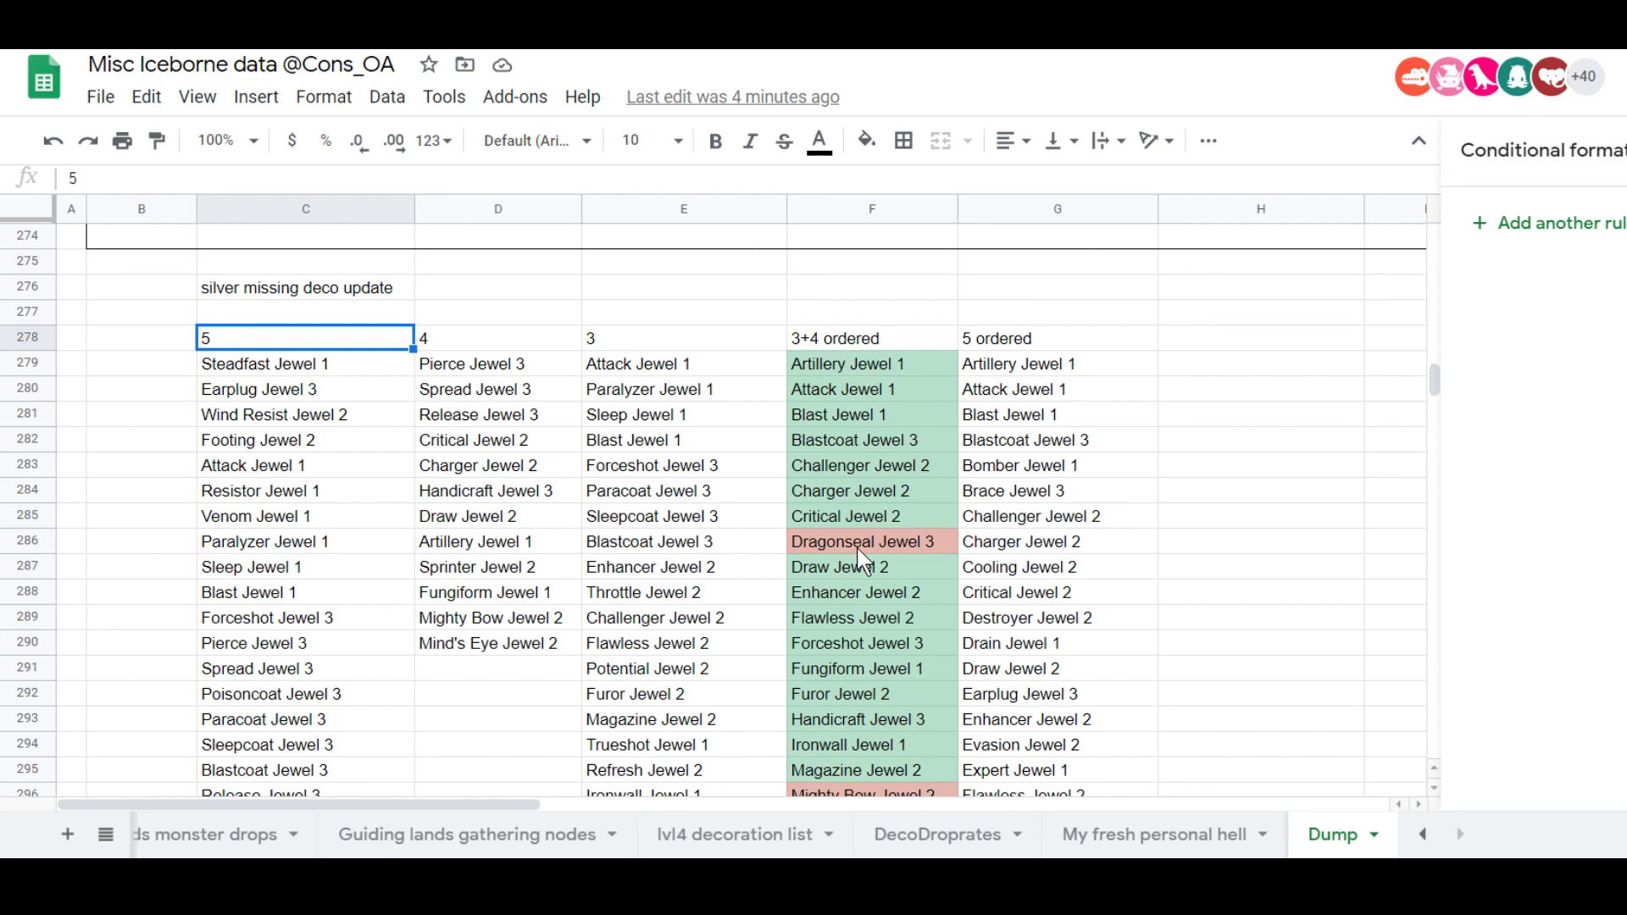
{"action": "scroll", "coordinate": [859, 556], "scroll_direction": "down", "scroll_amount": 3}
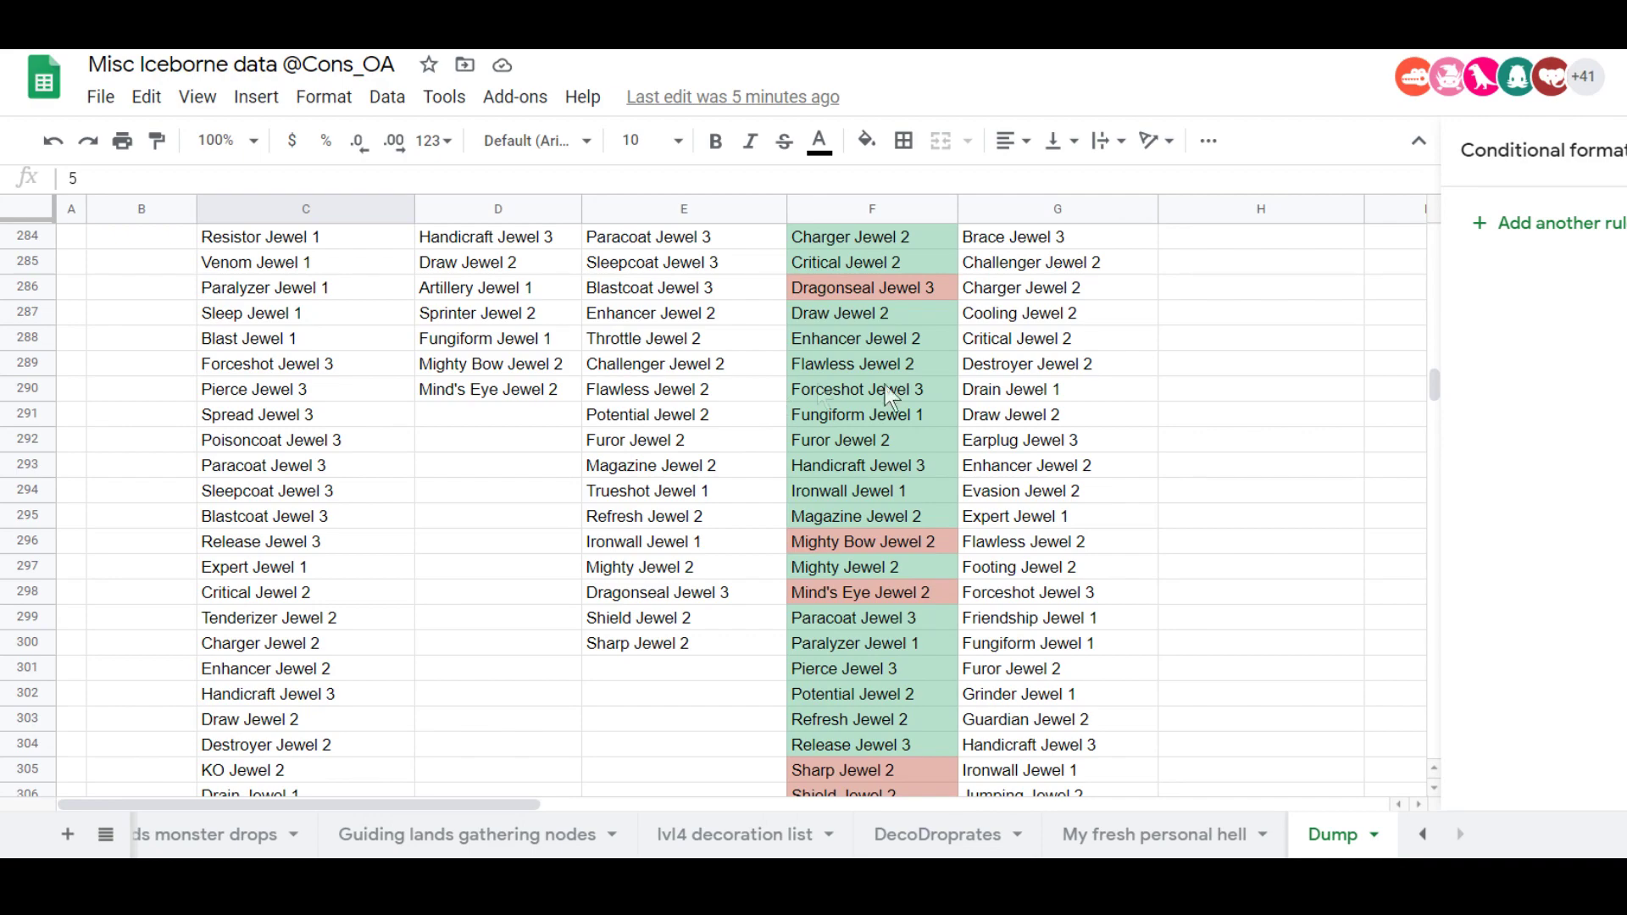
{"action": "scroll", "coordinate": [1002, 414], "scroll_direction": "down", "scroll_amount": 3}
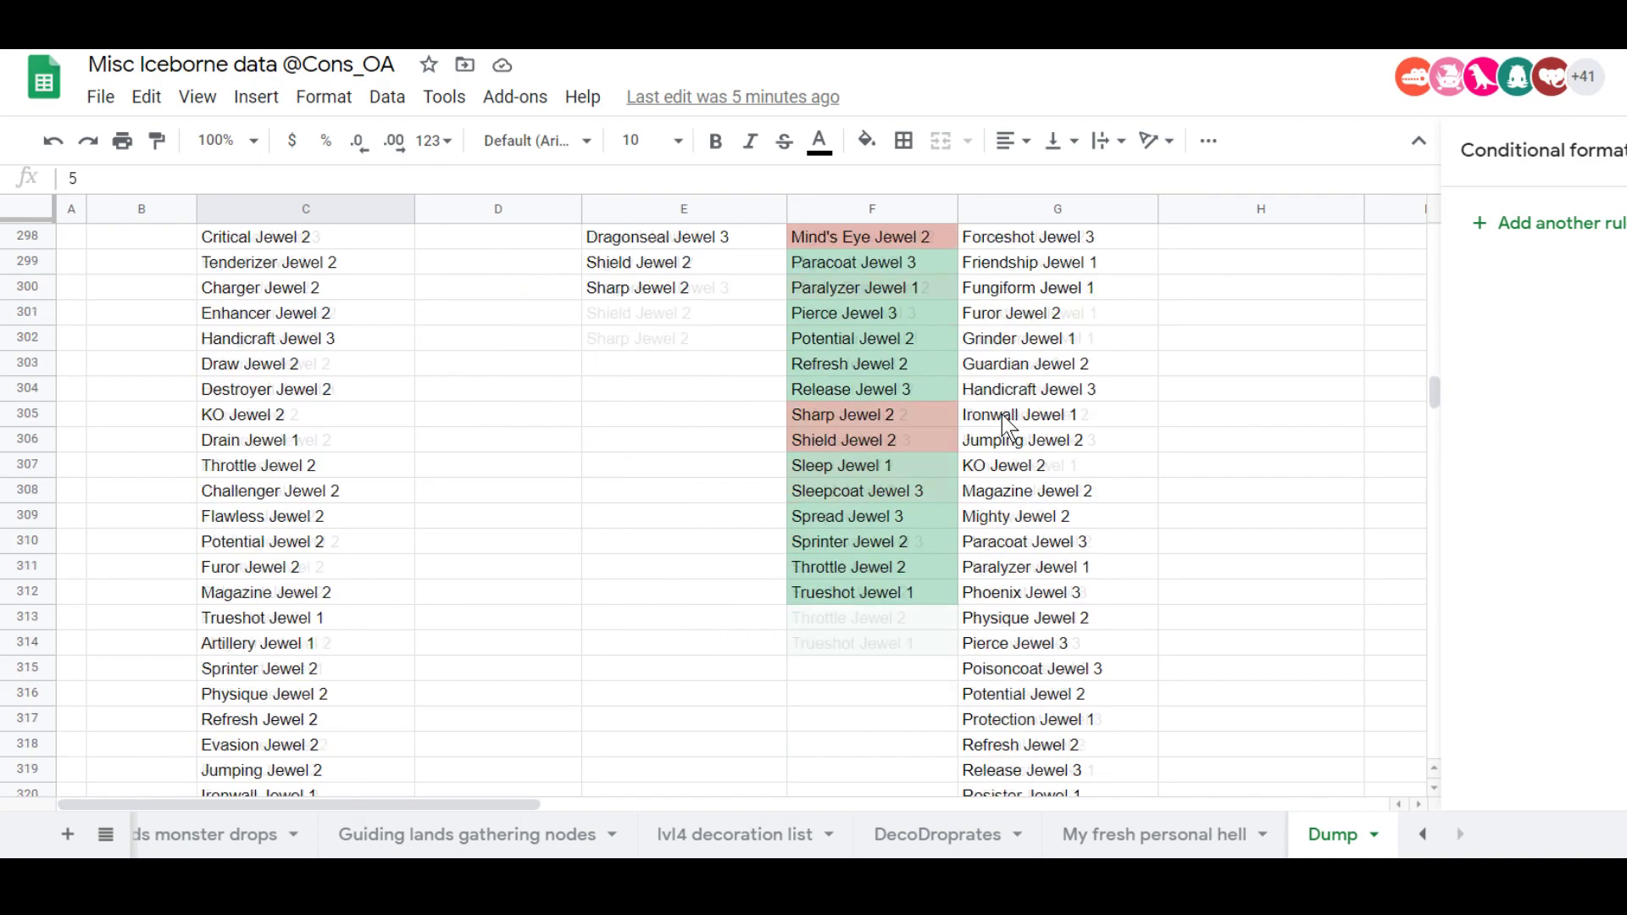
{"action": "scroll", "coordinate": [1002, 415], "scroll_direction": "up", "scroll_amount": 3}
{"action": "scroll", "coordinate": [1002, 414], "scroll_direction": "up", "scroll_amount": 2}
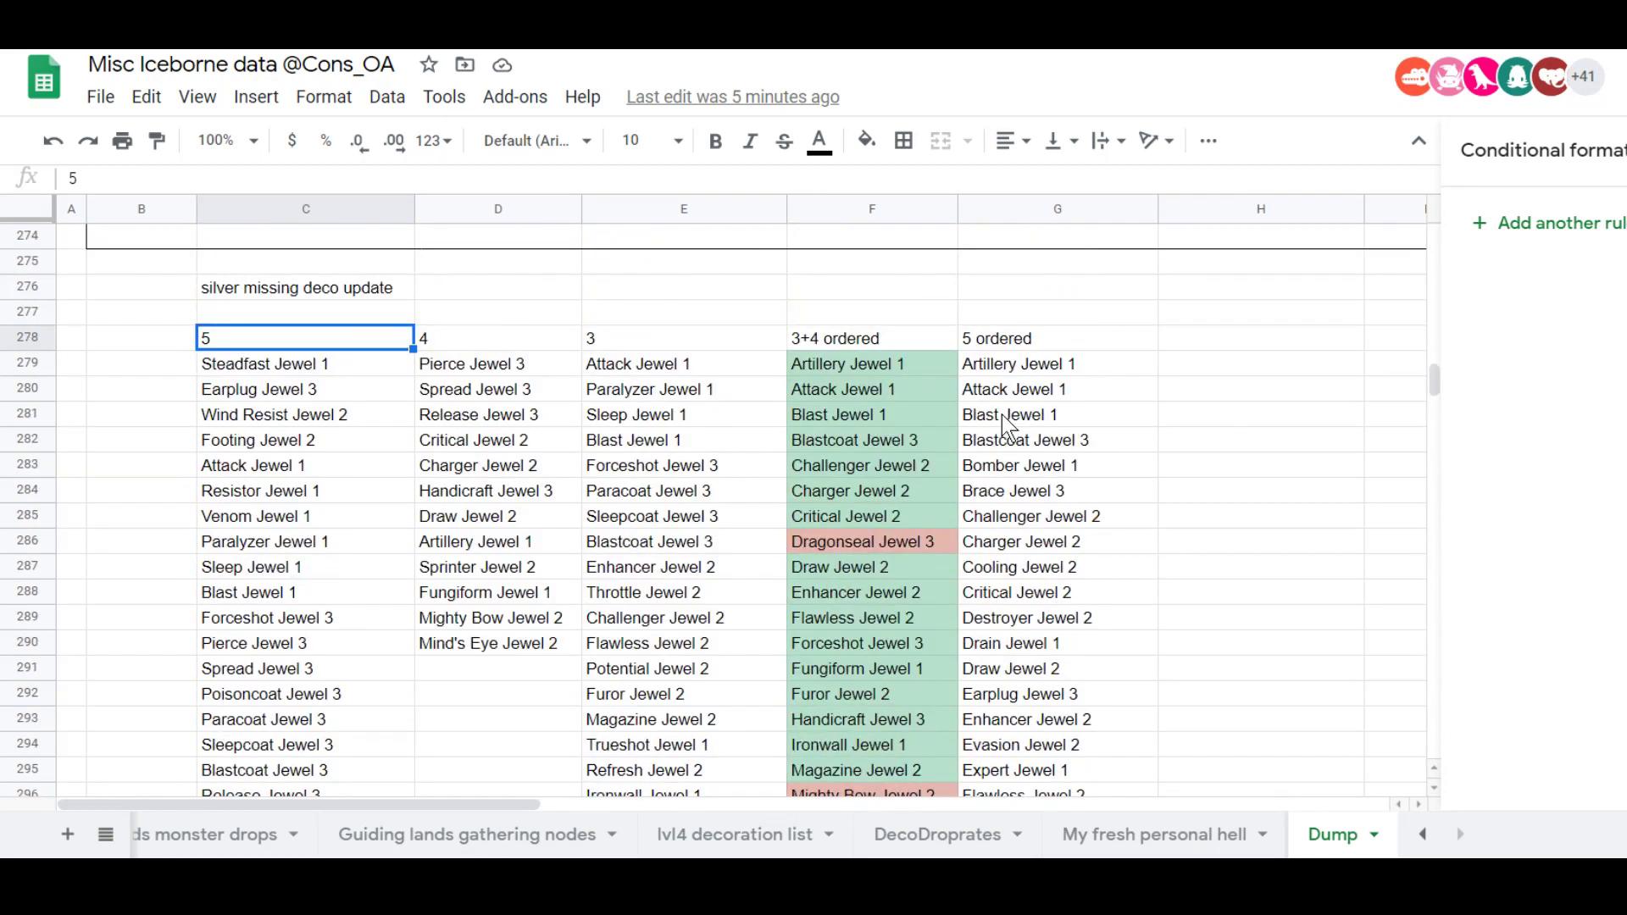